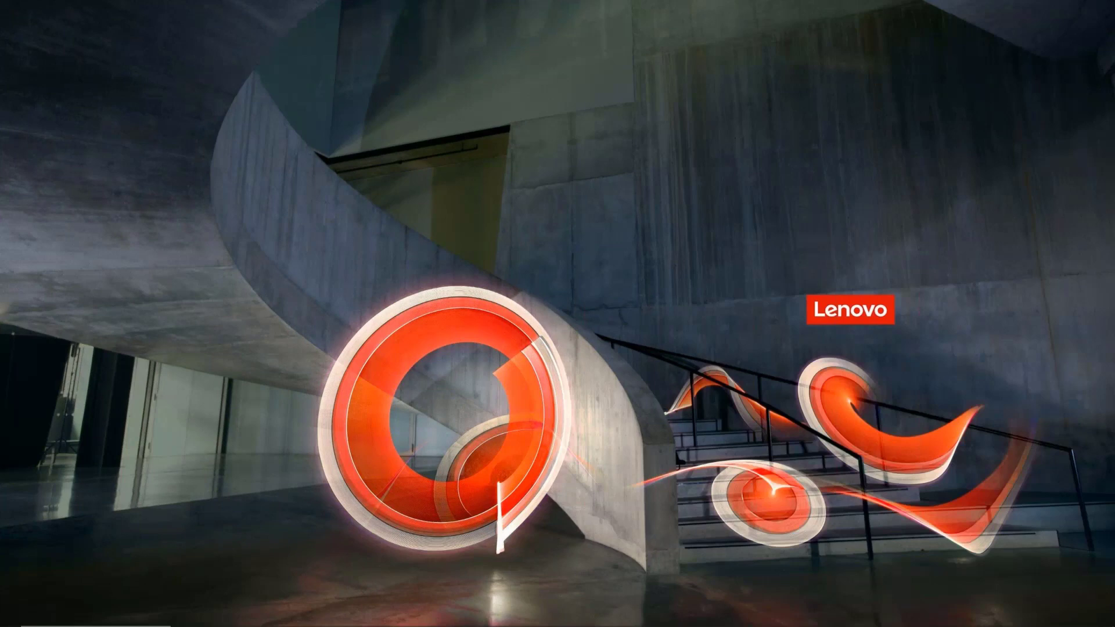
Switch to BIM 360 Administration and create a project named IMPACT BIM 360 with the project type Hotel / Motel
{"action": "mouse_move", "coordinate": [423, 624]}
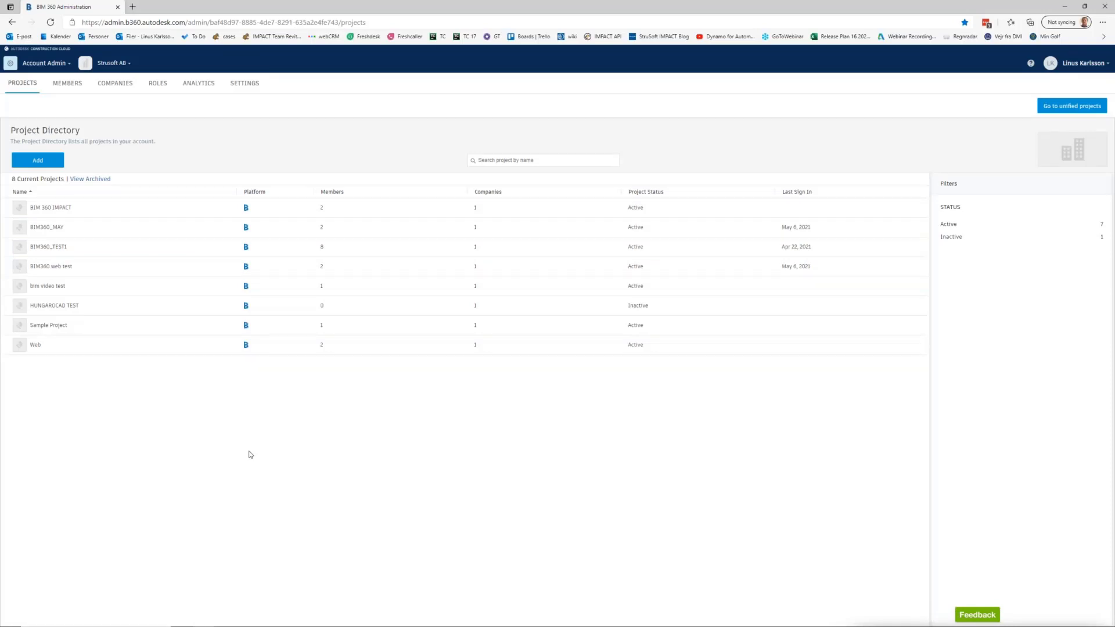
{"action": "left_click", "coordinate": [47, 161]}
{"action": "left_click", "coordinate": [37, 160]}
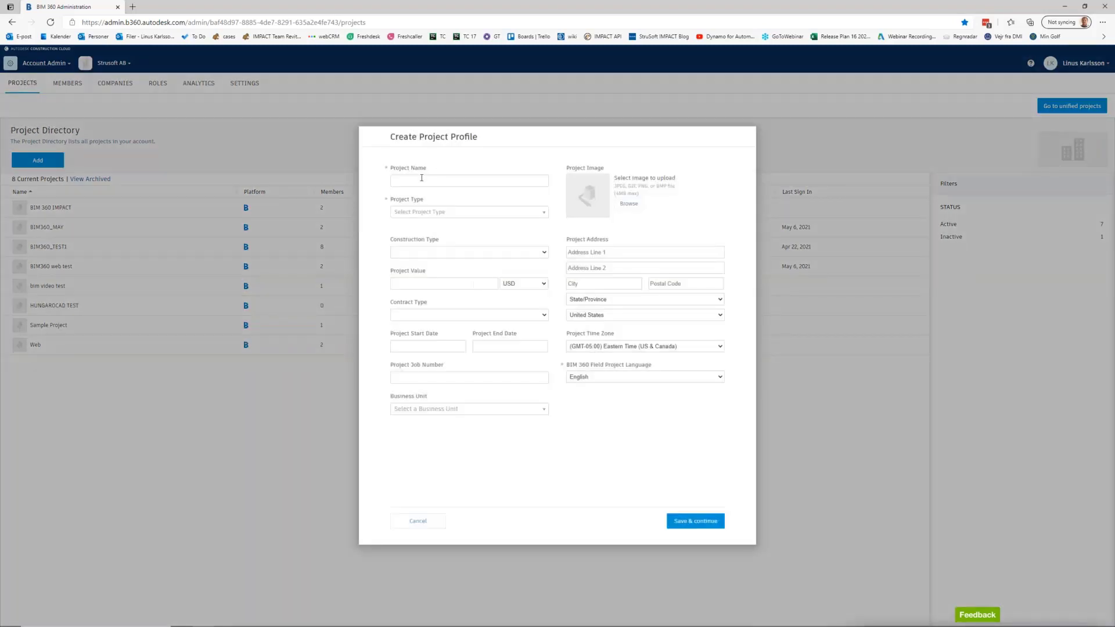
{"action": "left_click", "coordinate": [421, 180]}
{"action": "type", "text": "IMPA"}
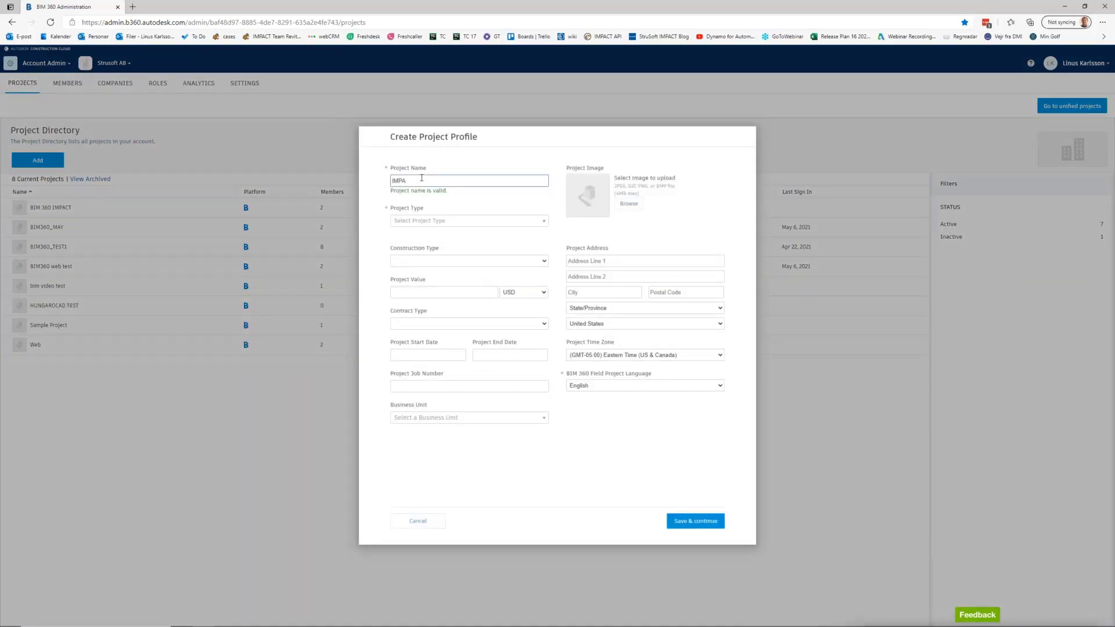
{"action": "type", "text": "CT BIM 360"}
{"action": "left_click", "coordinate": [451, 221]}
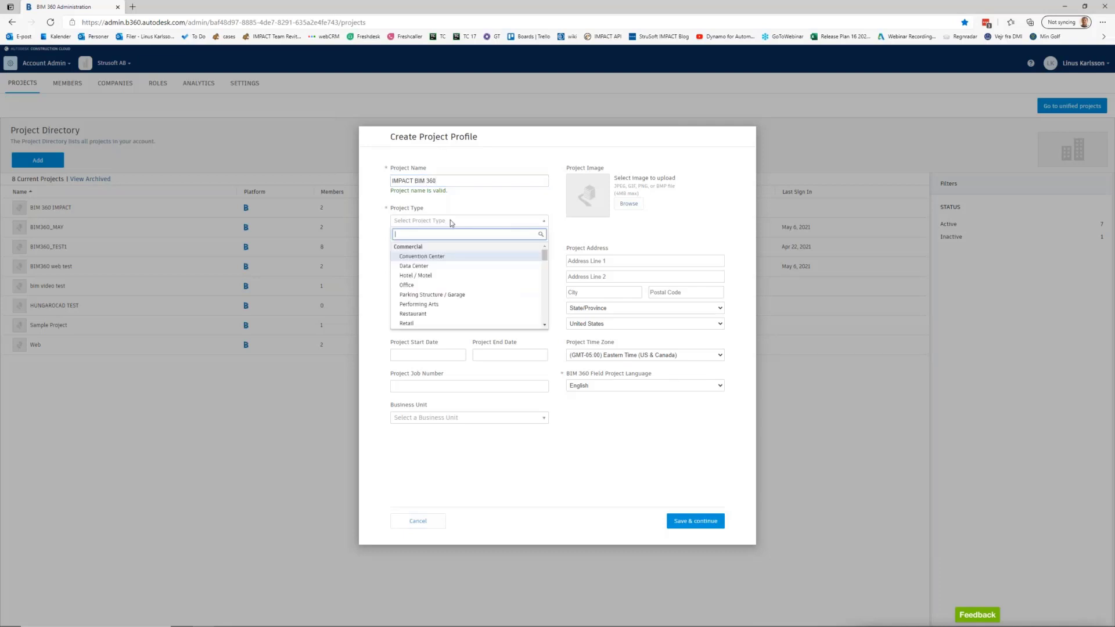
{"action": "left_click", "coordinate": [450, 275]}
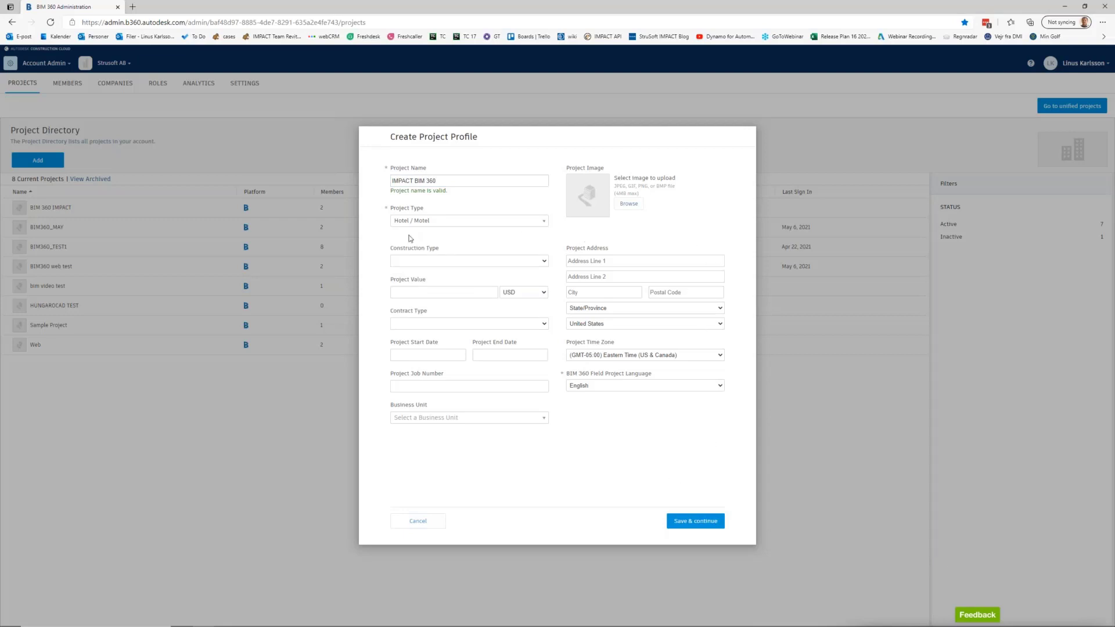
{"action": "left_click", "coordinate": [693, 525]}
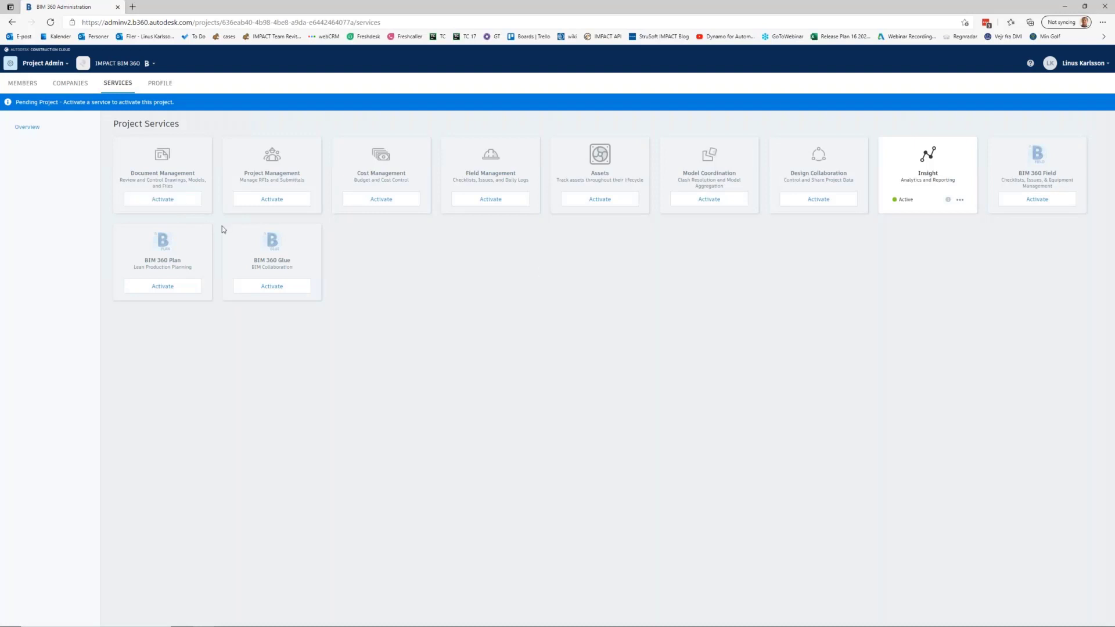
Activate the Document Management service without applying a project template, and activate the Design Collaboration service
{"action": "left_click", "coordinate": [185, 201]}
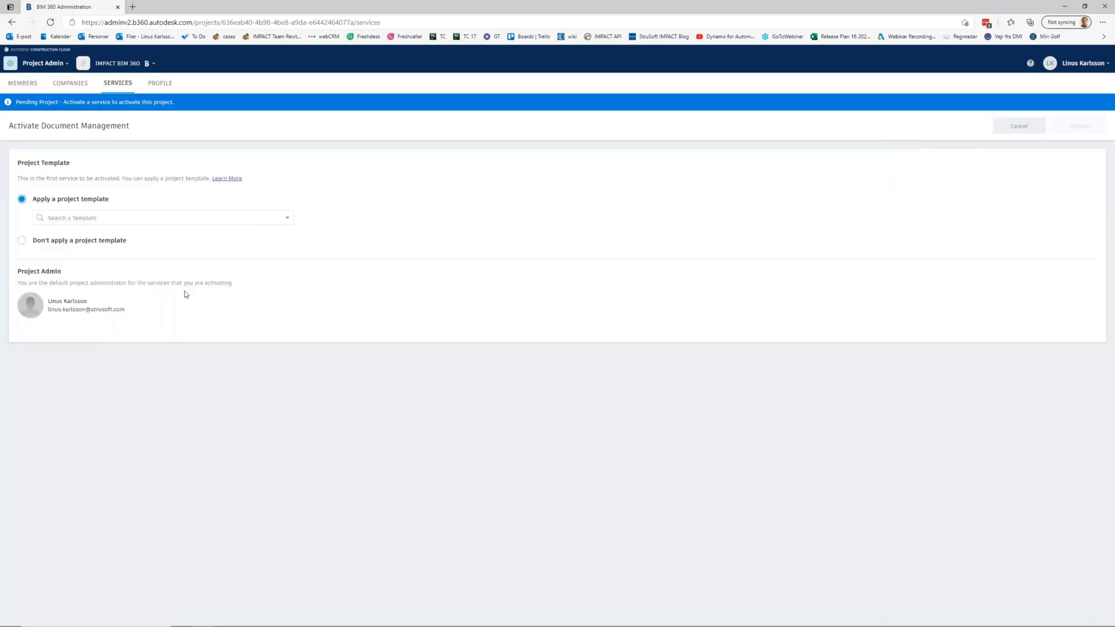
{"action": "left_click", "coordinate": [94, 246]}
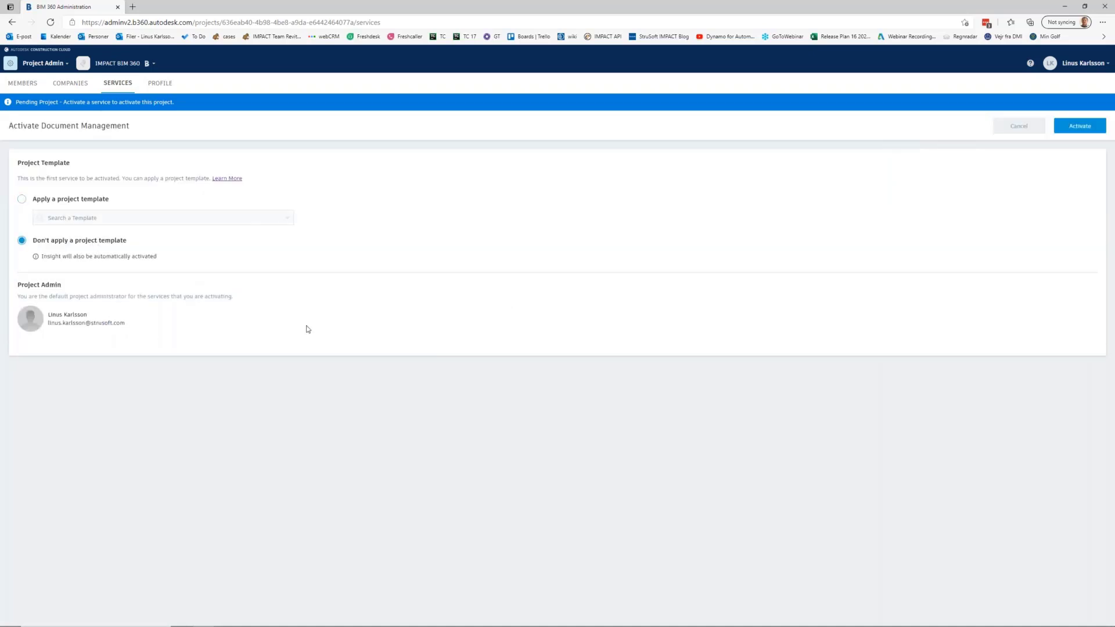
{"action": "left_click", "coordinate": [1077, 126]}
{"action": "left_click", "coordinate": [649, 324]}
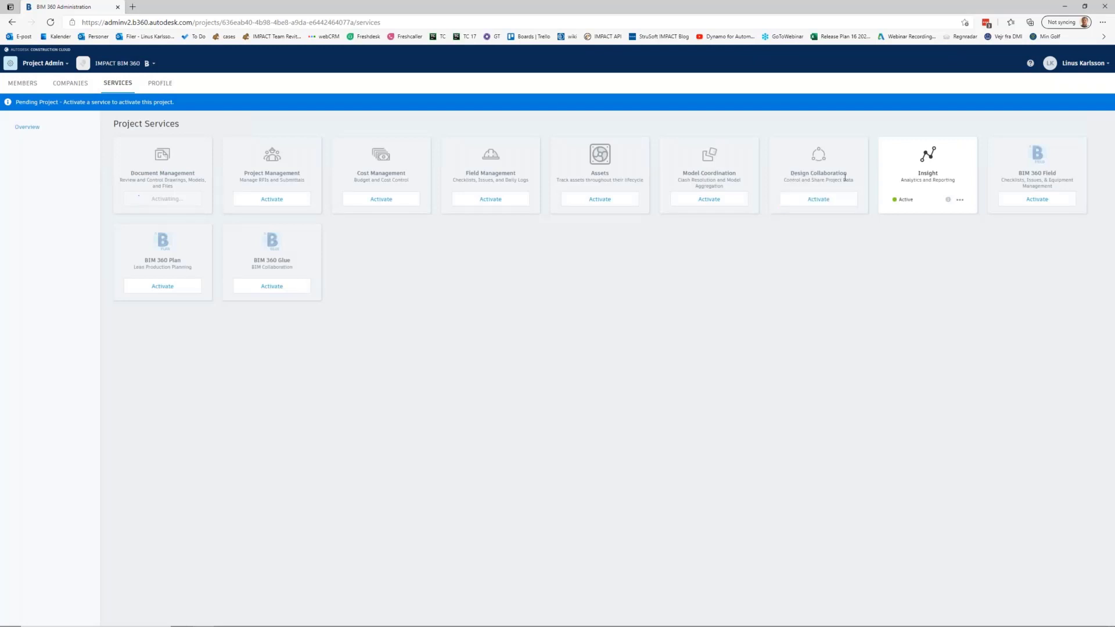
{"action": "left_click", "coordinate": [818, 200]}
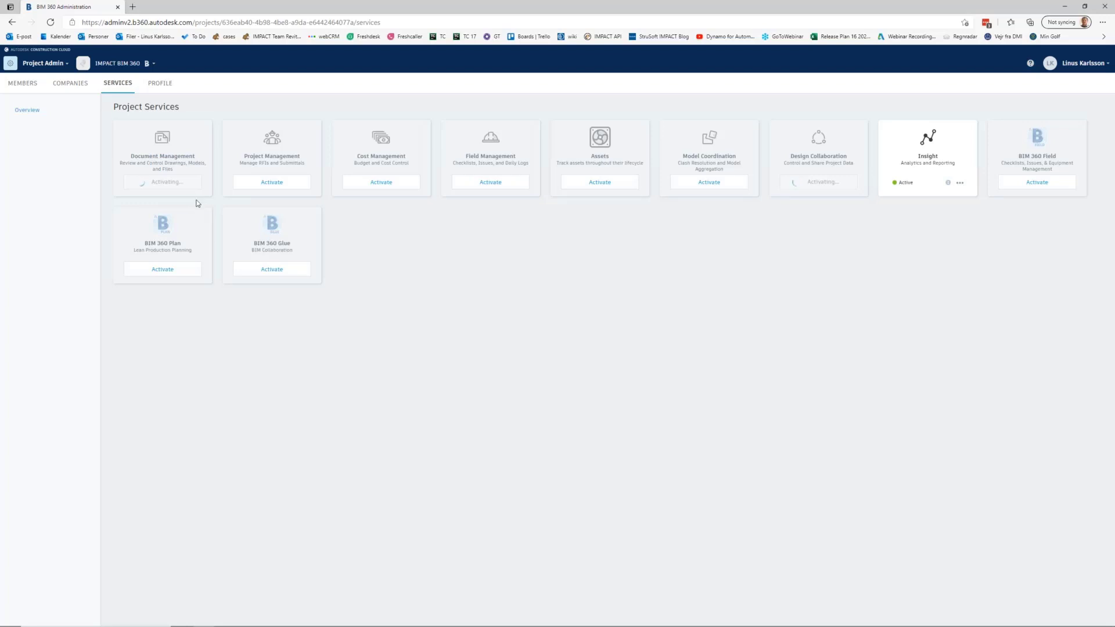
Find a colleague by name and add them to the project members with the BIM Manager role
{"action": "left_click", "coordinate": [31, 87]}
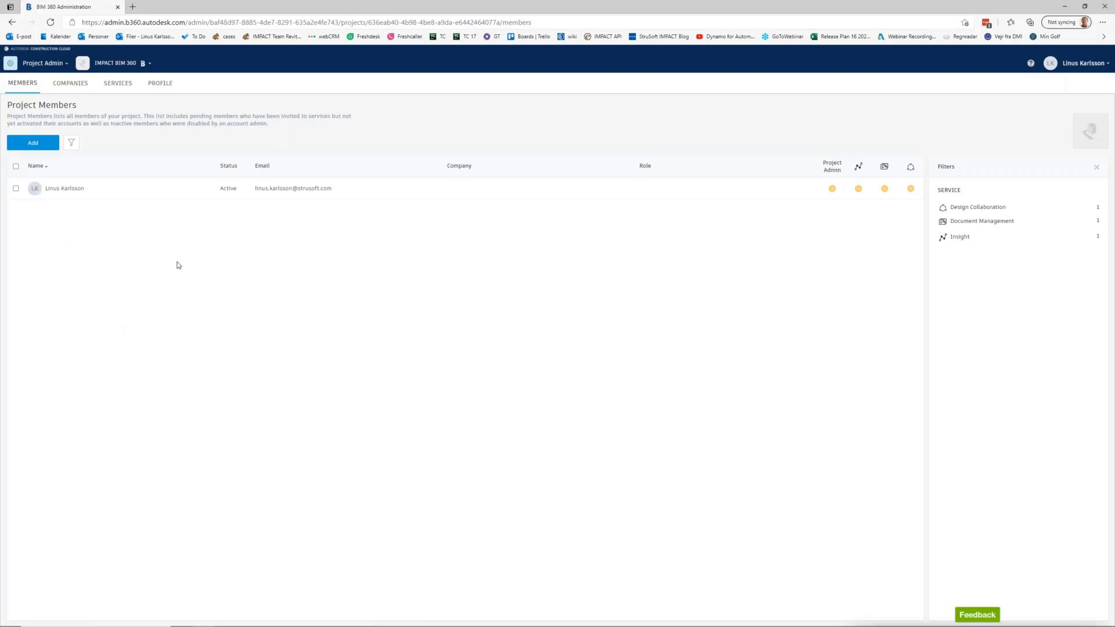
{"action": "left_click", "coordinate": [44, 146]}
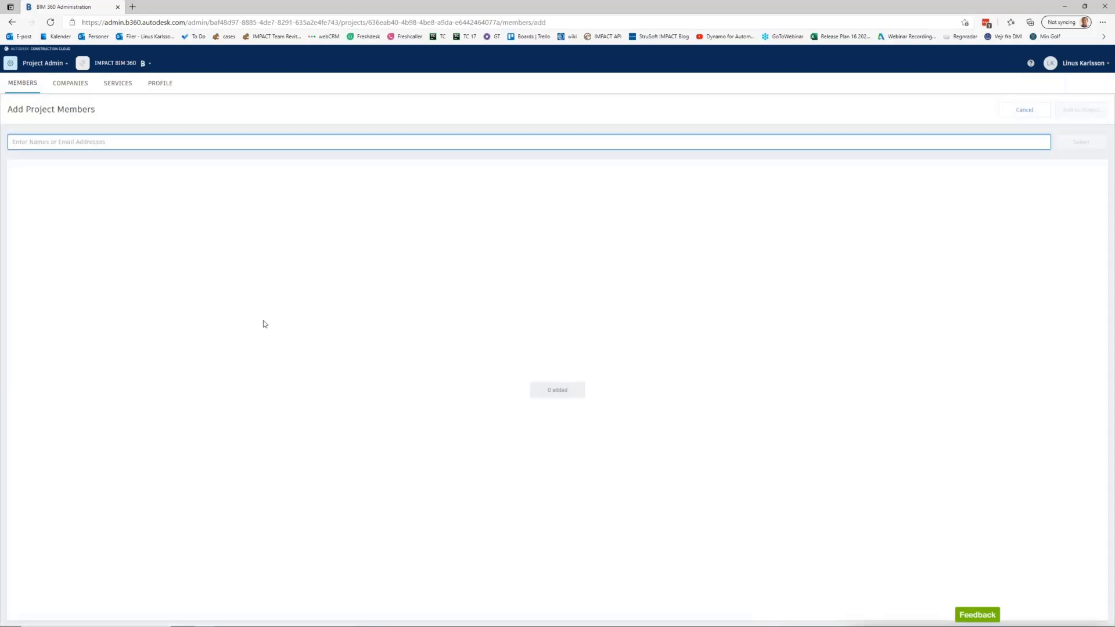
{"action": "type", "text": "akos"}
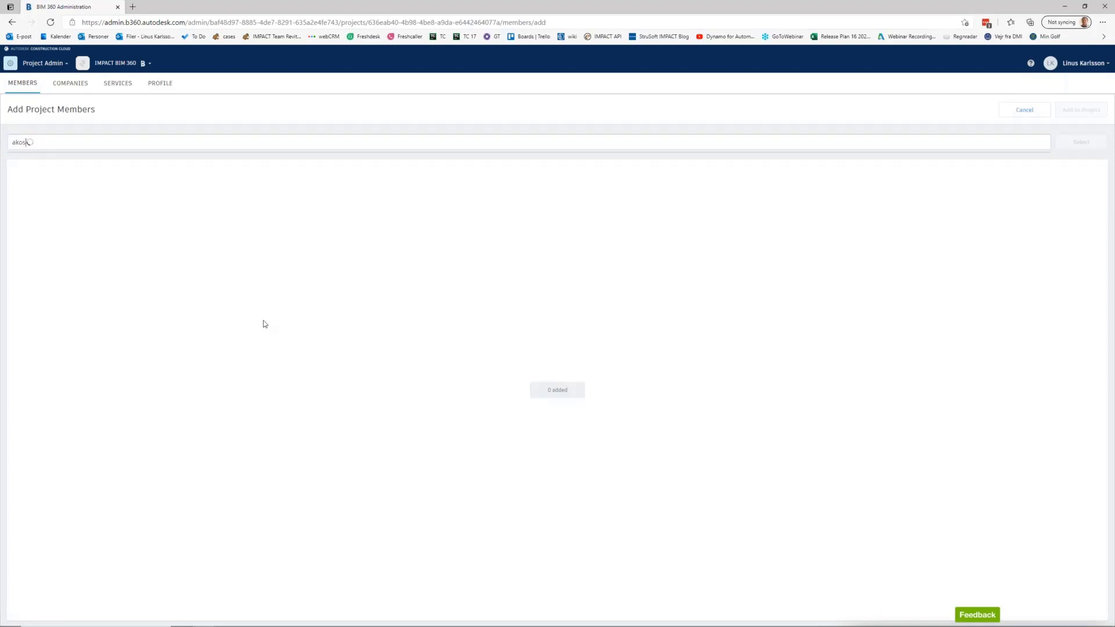
{"action": "left_click", "coordinate": [61, 163]}
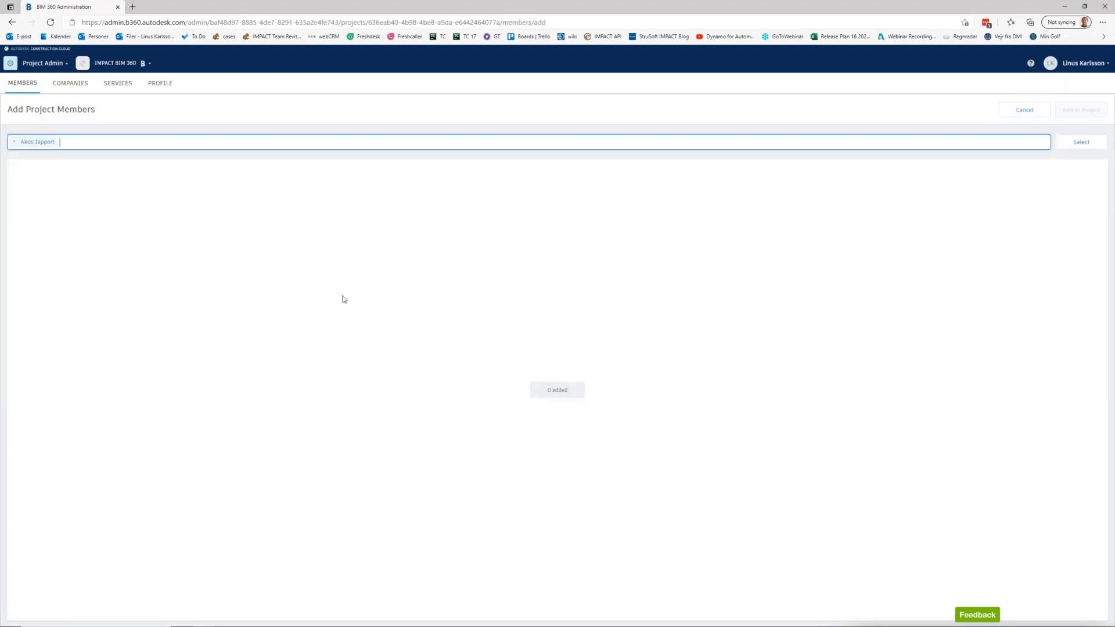
{"action": "left_click", "coordinate": [1081, 142]}
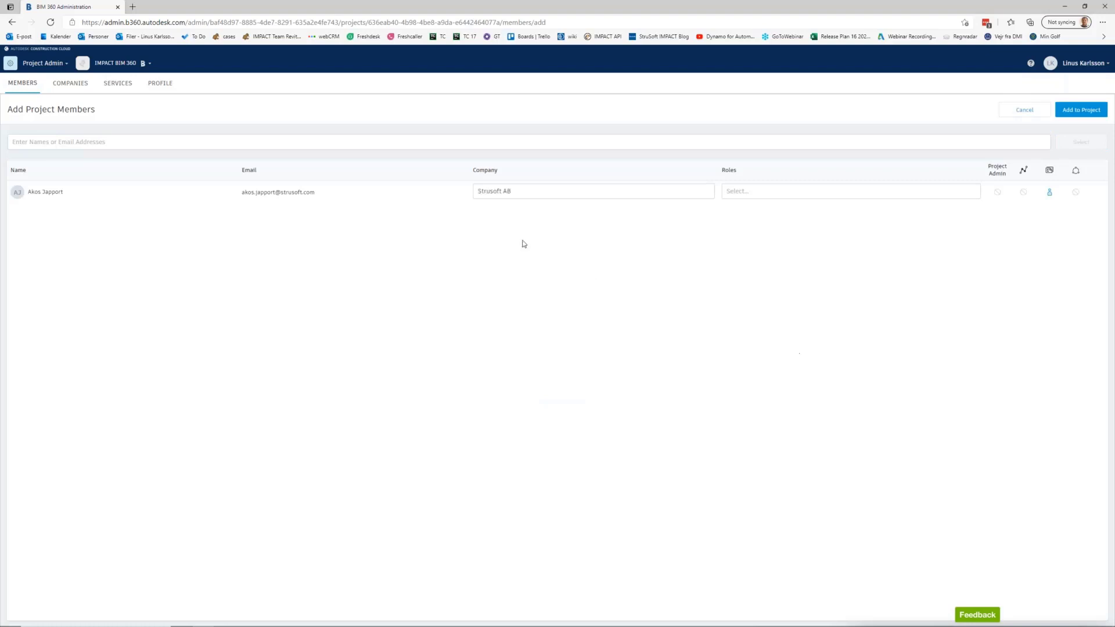
{"action": "left_click", "coordinate": [959, 191]}
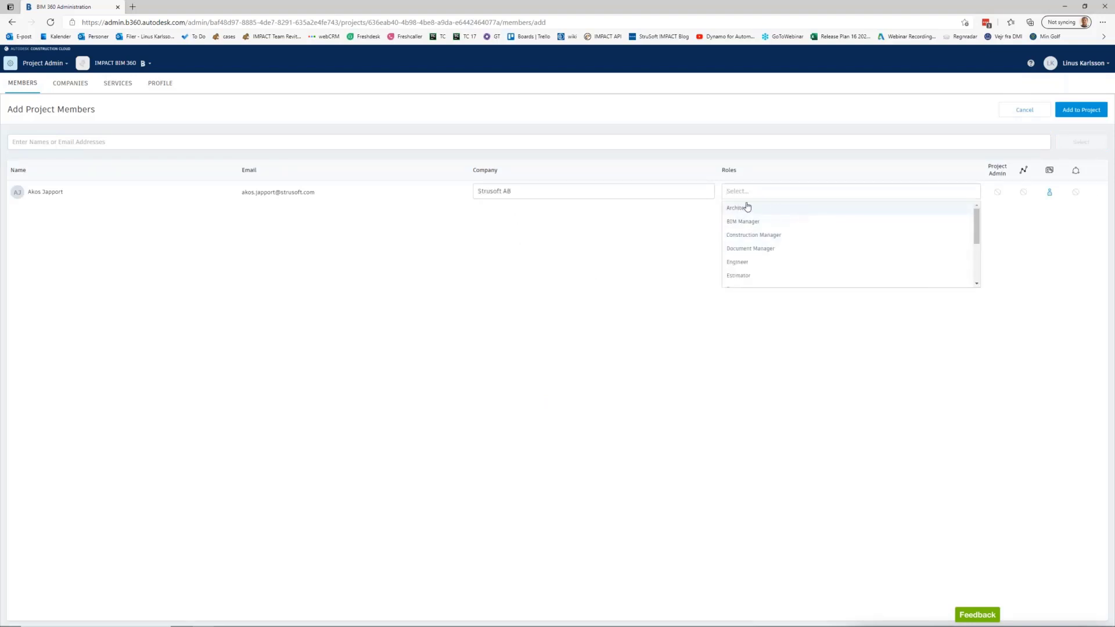
{"action": "left_click", "coordinate": [748, 221]}
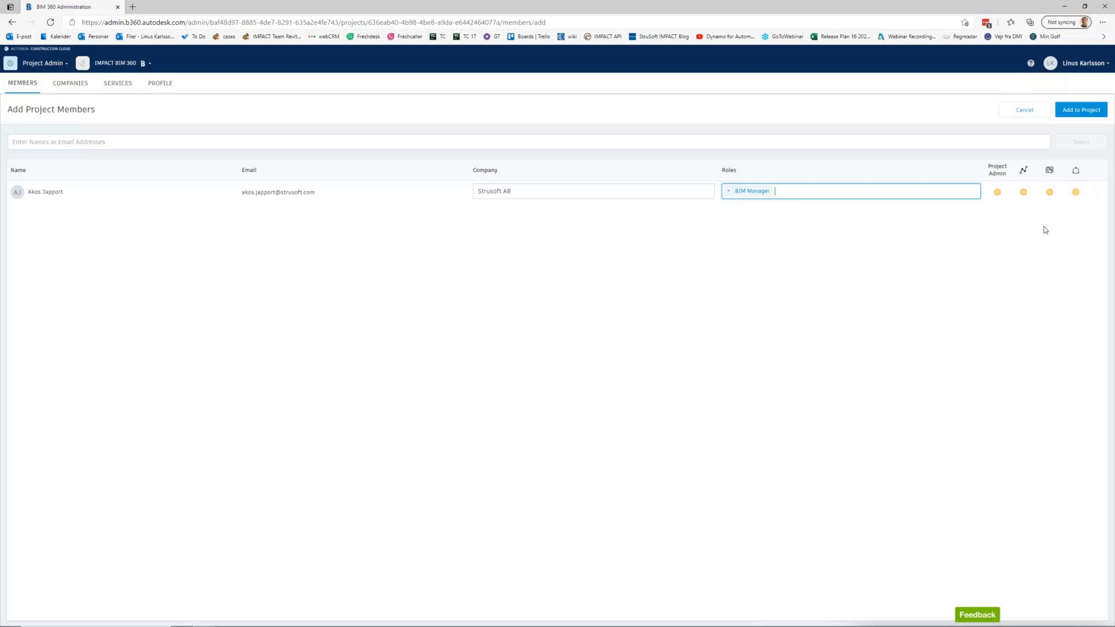
{"action": "left_click", "coordinate": [1103, 113]}
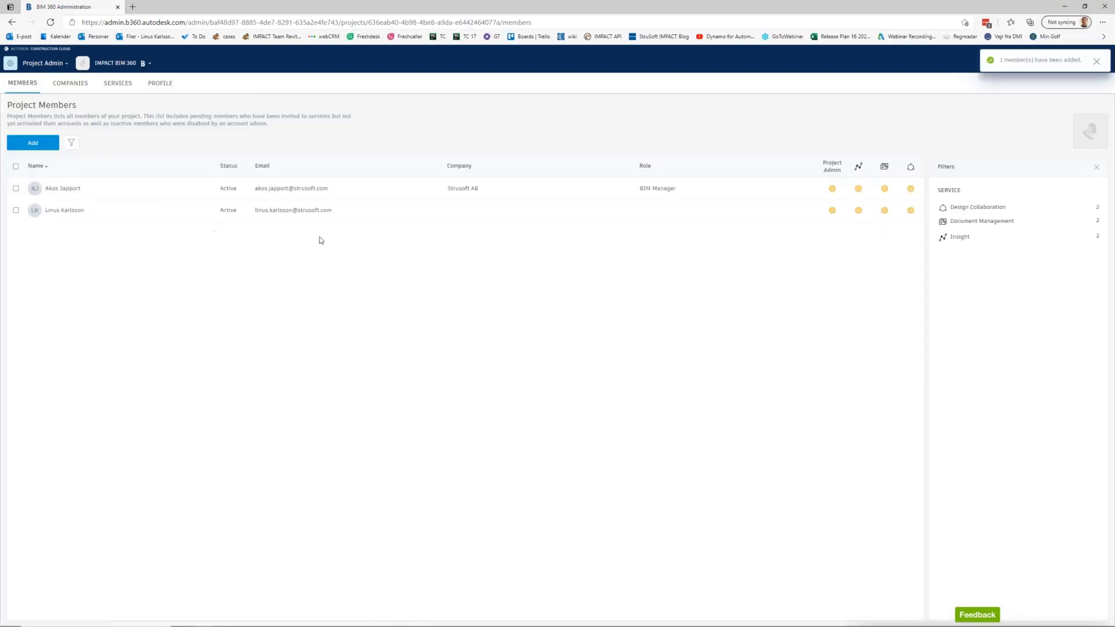
Assign the company Strusoft AB and the BIM Manager role to the other project member, and review the project services
{"action": "left_click", "coordinate": [556, 211]}
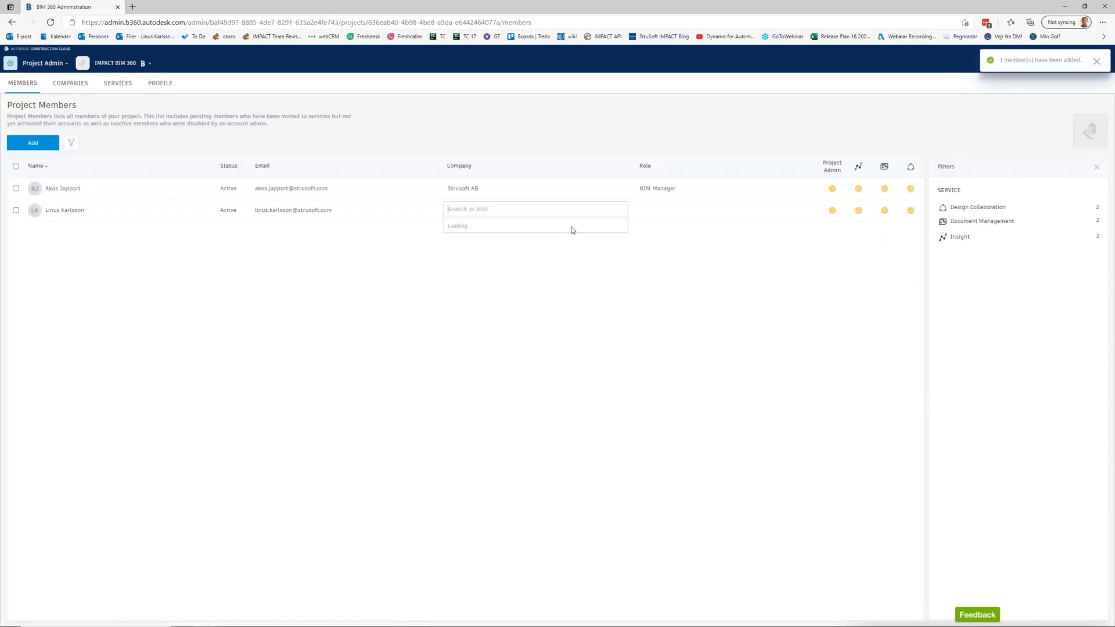
{"action": "left_click", "coordinate": [511, 227]}
{"action": "left_click", "coordinate": [656, 211]}
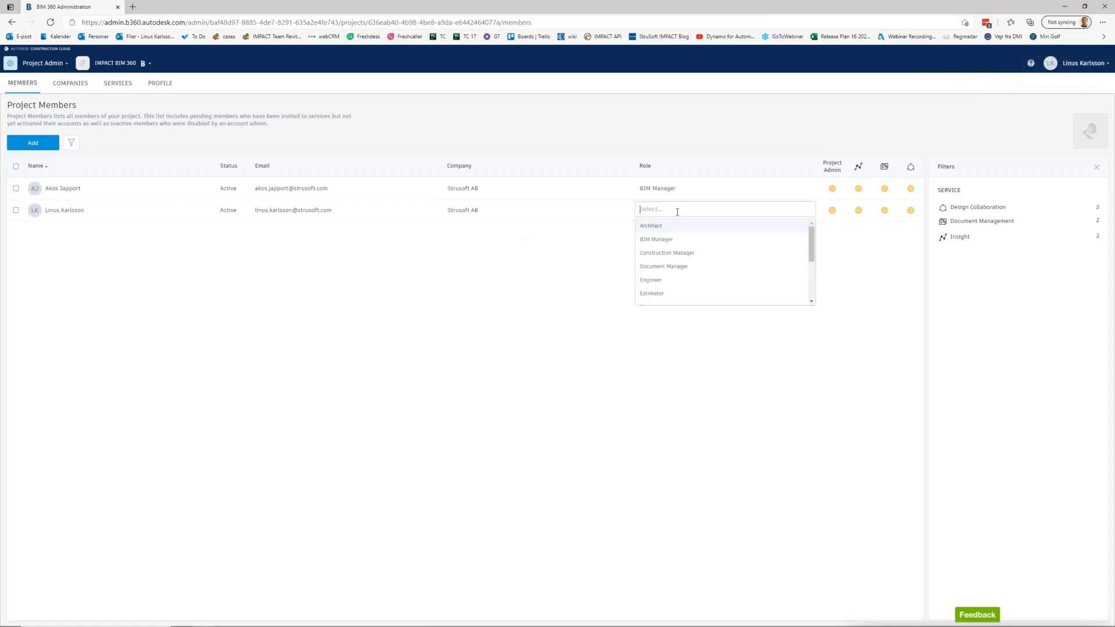
{"action": "left_click", "coordinate": [657, 239]}
{"action": "left_click", "coordinate": [753, 285]}
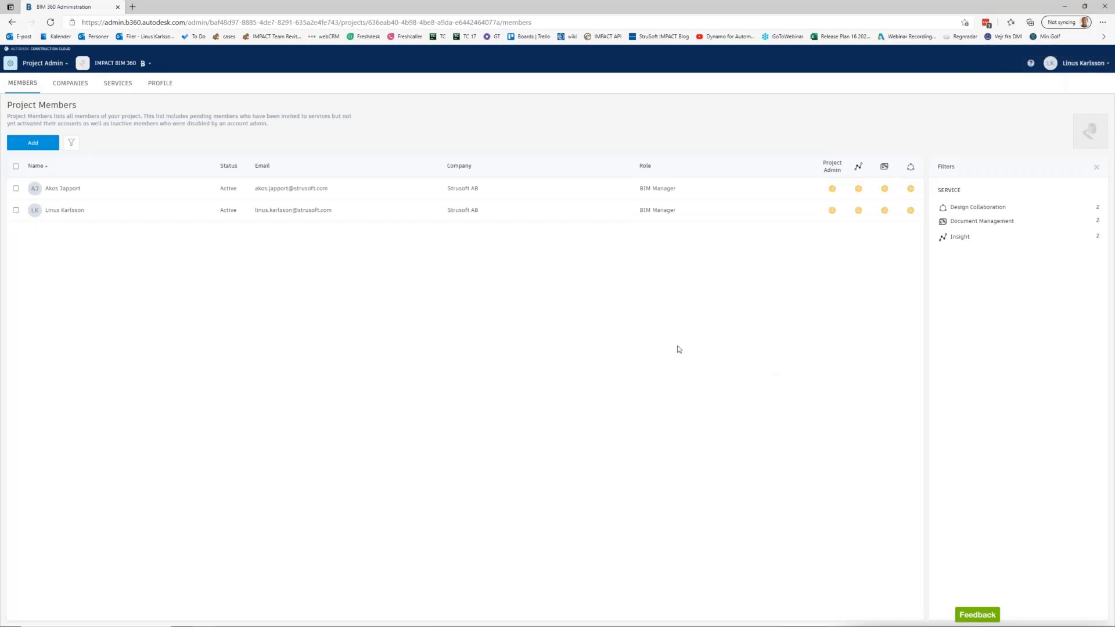
{"action": "left_click", "coordinate": [123, 81]}
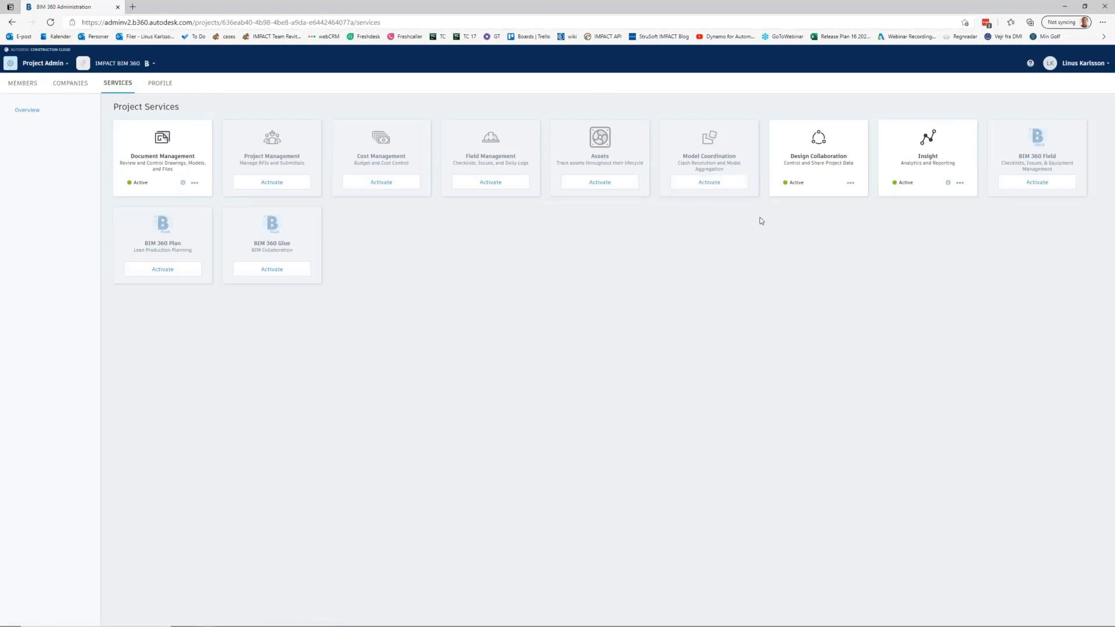
Switch to IMPACT Project Manager and create a new project named IMPACT_BIM
{"action": "left_click", "coordinate": [1065, 5]}
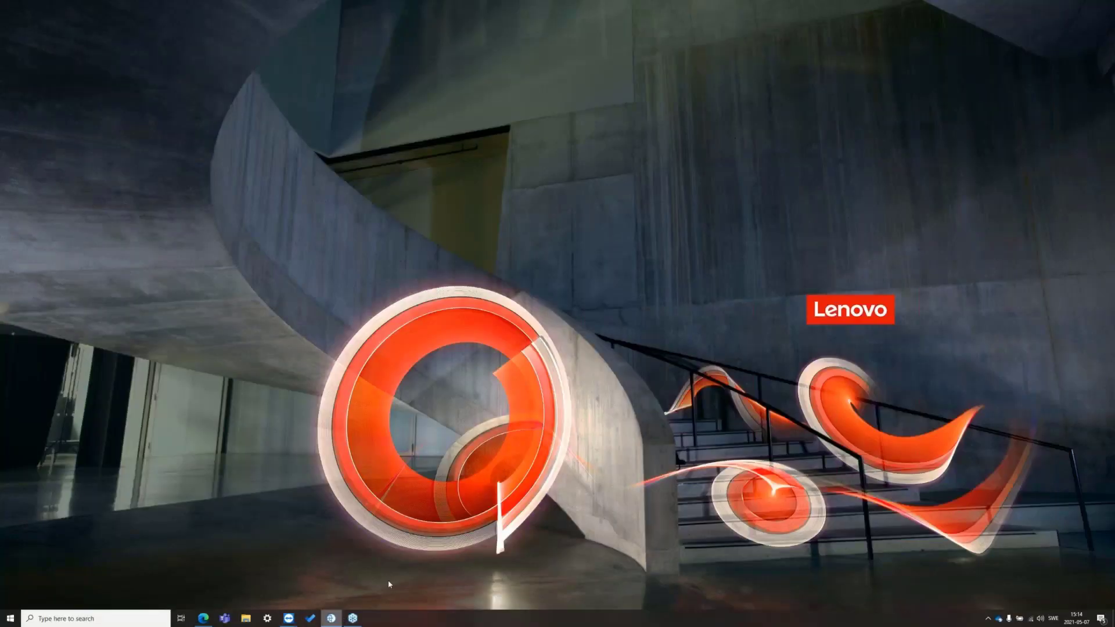
{"action": "left_click", "coordinate": [331, 618]}
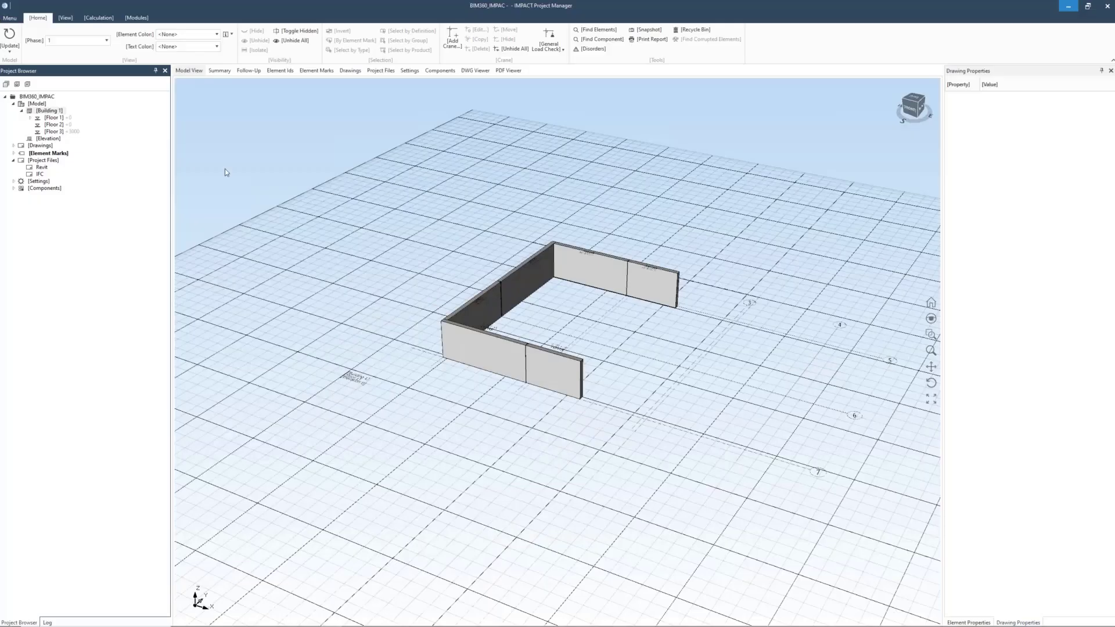
{"action": "left_click", "coordinate": [9, 18]}
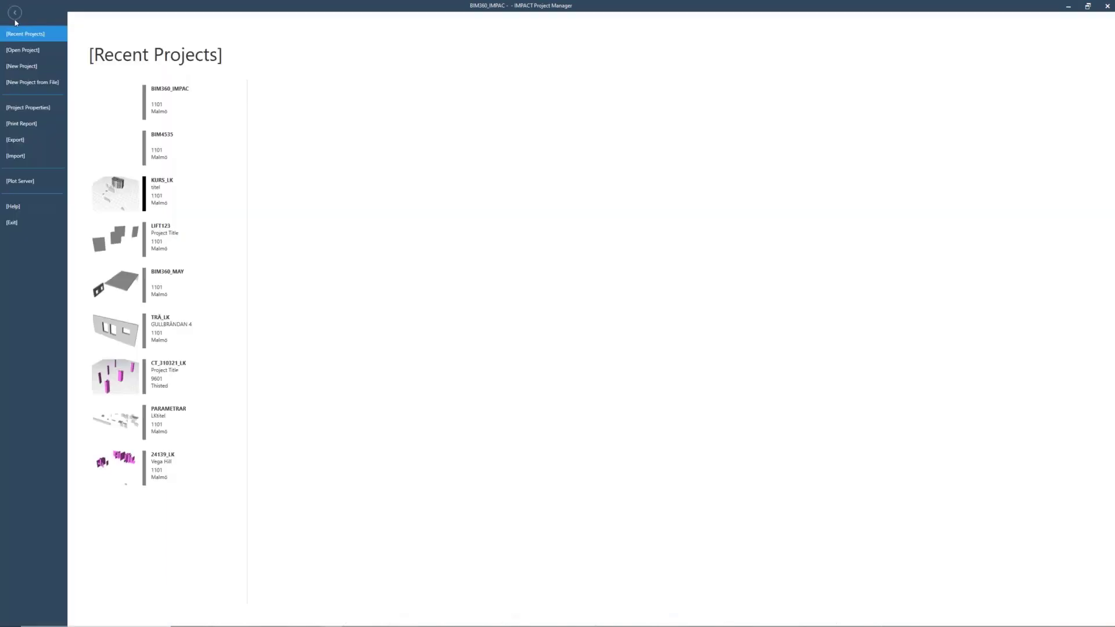
{"action": "left_click", "coordinate": [29, 65]}
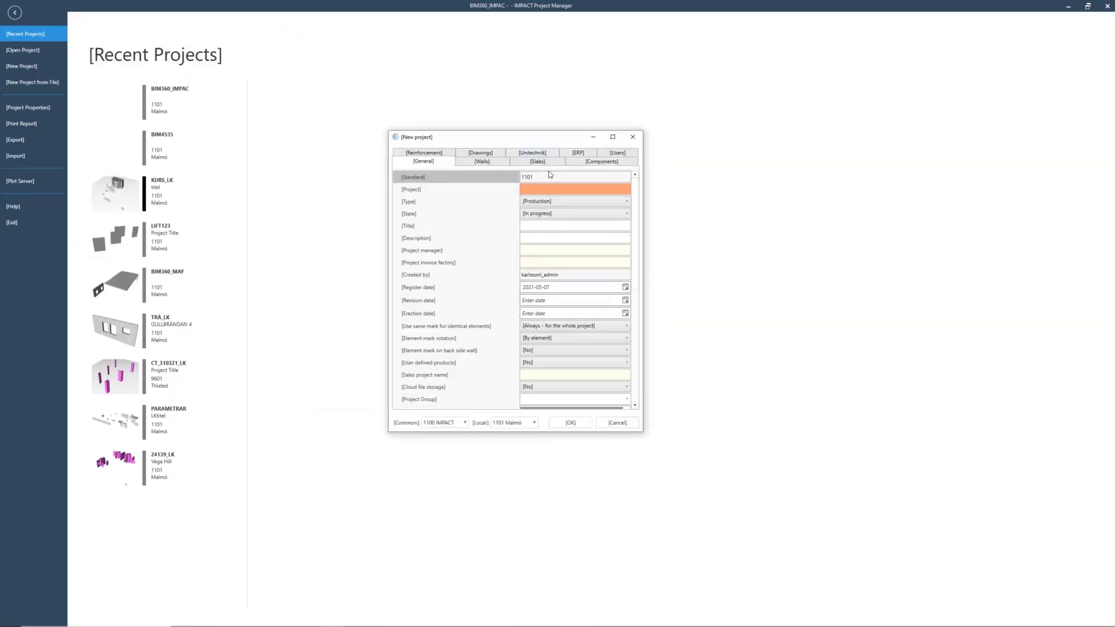
{"action": "left_click", "coordinate": [564, 189]}
{"action": "type", "text": "IMPA"}
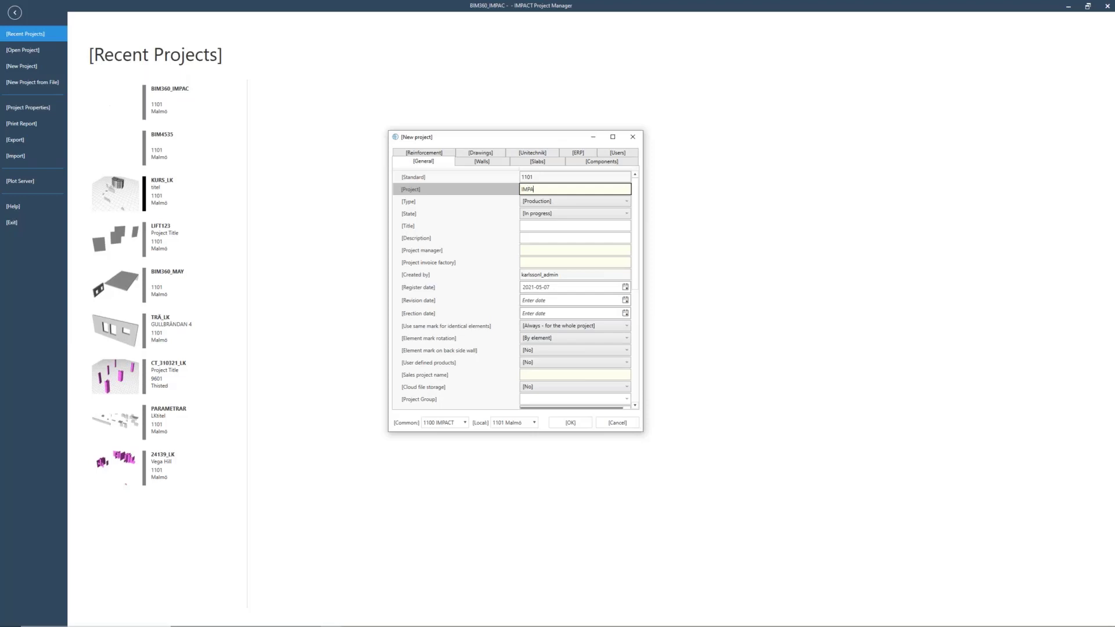
{"action": "type", "text": "CT_BIM"}
{"action": "left_click", "coordinate": [569, 427]}
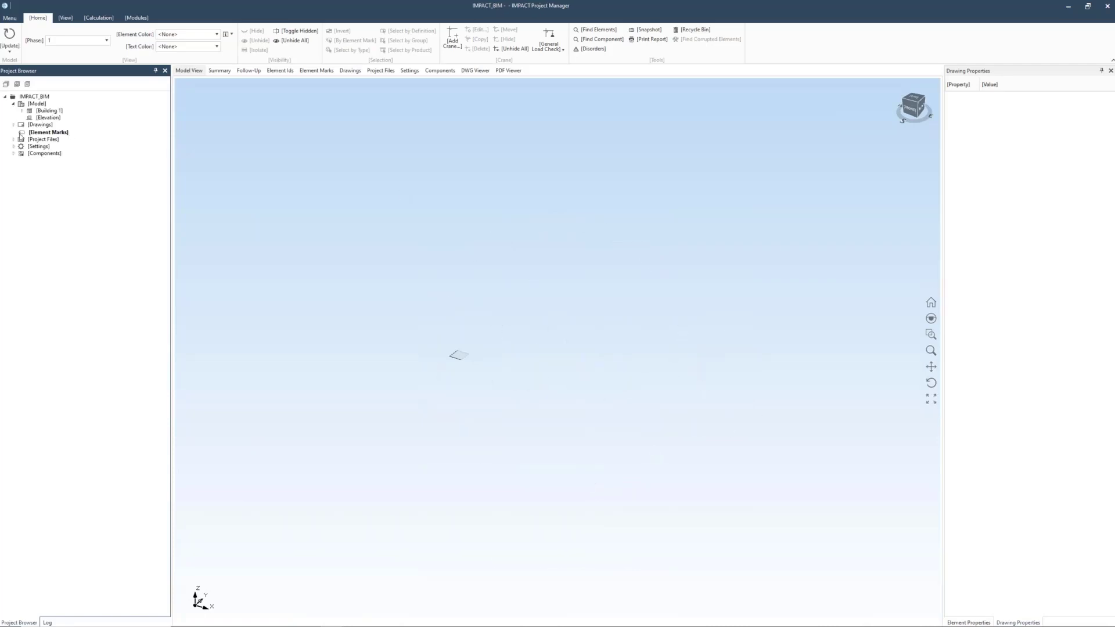
Create a new Revit project file named IMPACT BIM 360 from the IMPACT Project Template among the project files
{"action": "left_click", "coordinate": [14, 139]}
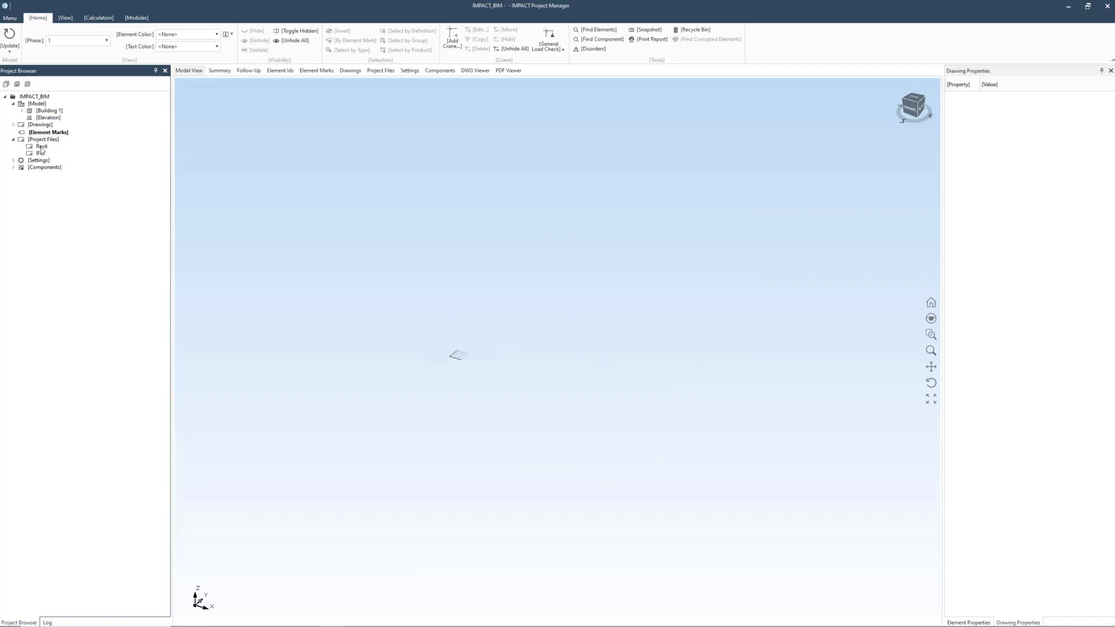
{"action": "left_click", "coordinate": [42, 147]}
{"action": "left_click", "coordinate": [191, 95]}
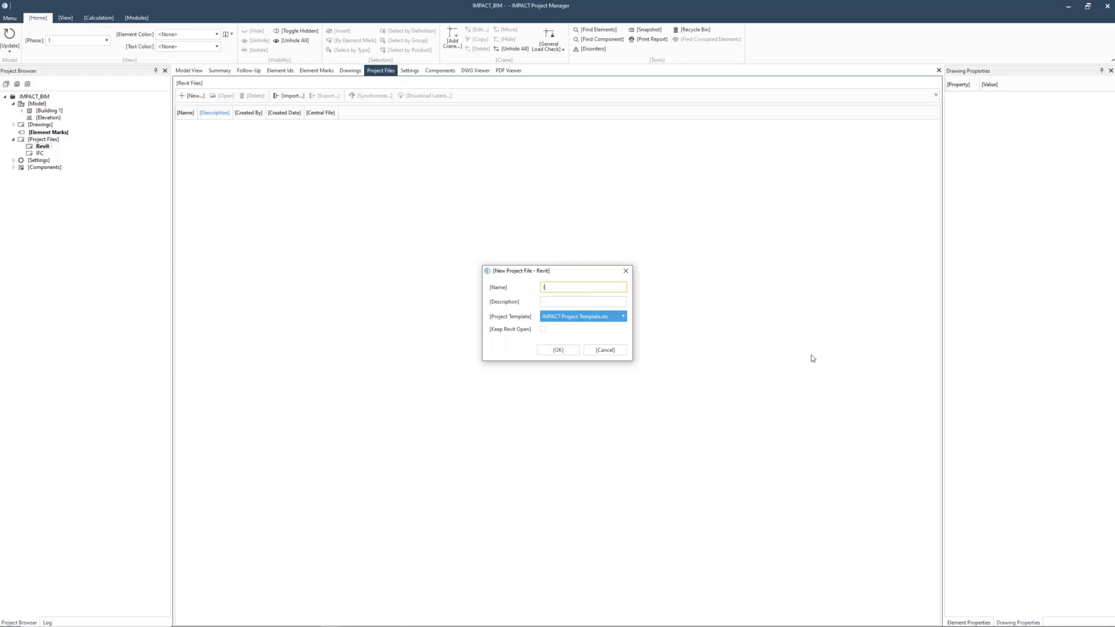
{"action": "type", "text": "IMPACT BIM 360"}
{"action": "left_click", "coordinate": [554, 350]}
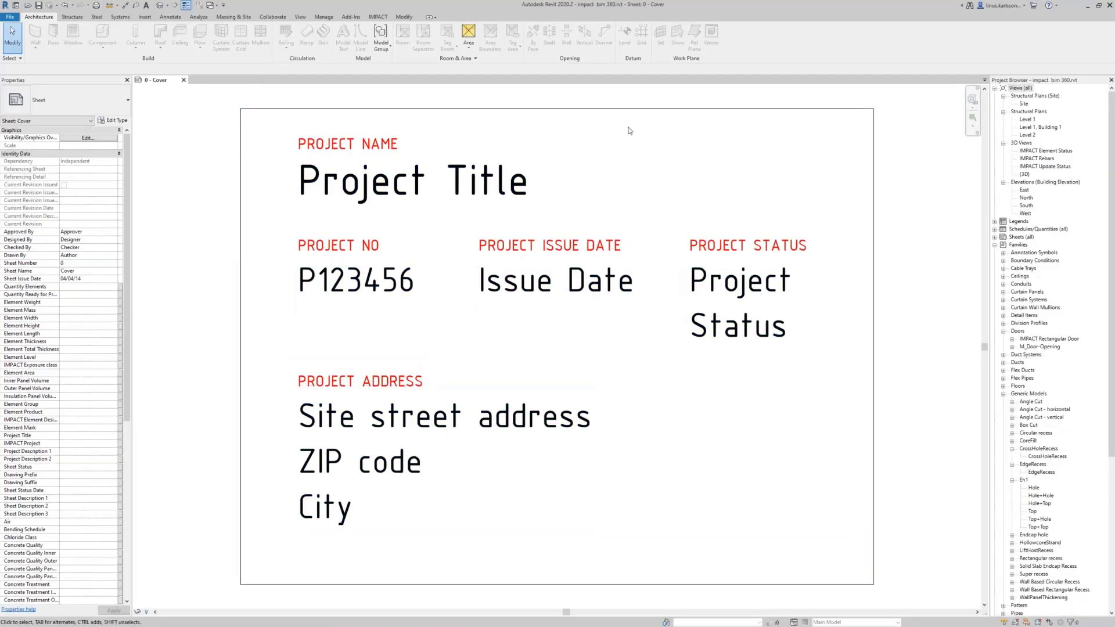
Open the default 3D view, save the model and enable collaboration in BIM 360 Document Management
{"action": "left_click", "coordinate": [159, 6]}
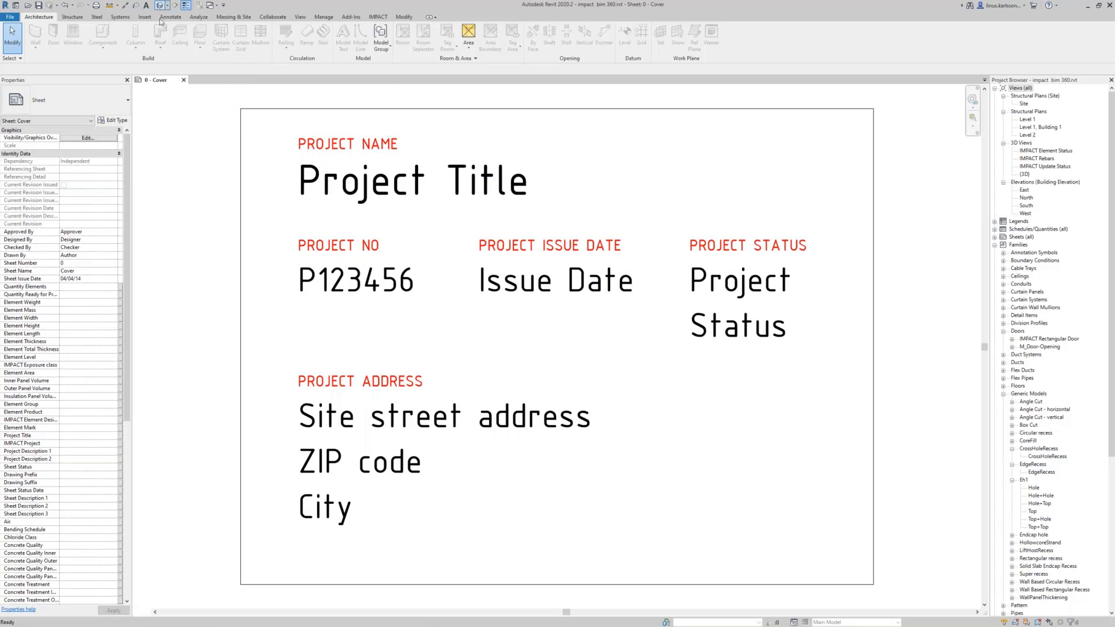
{"action": "left_click", "coordinate": [378, 16]}
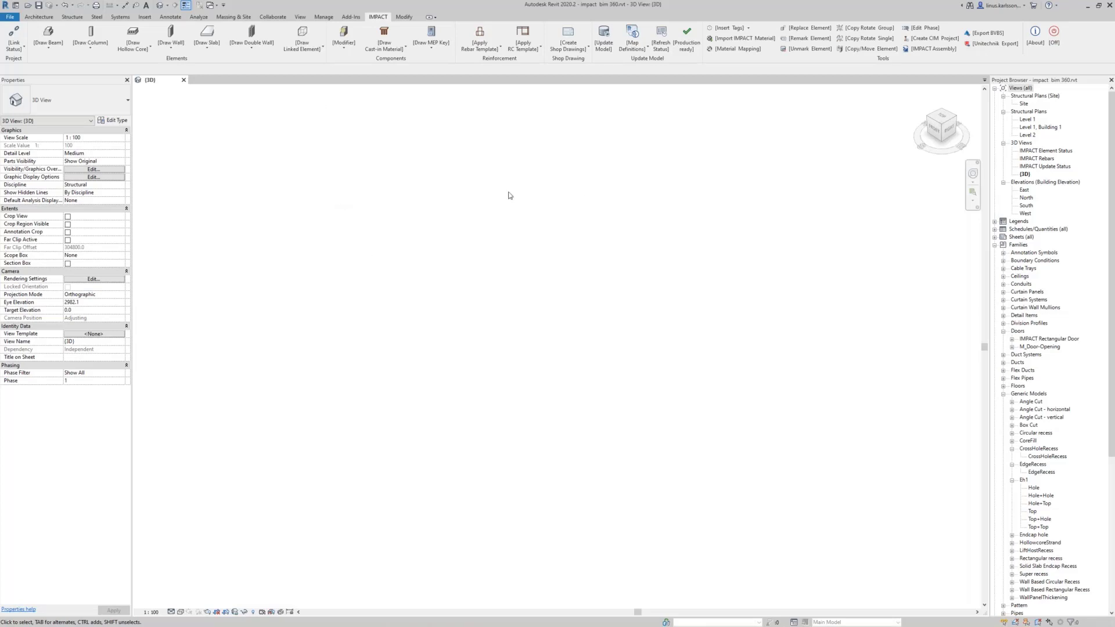
{"action": "left_click", "coordinate": [275, 18]}
{"action": "left_click", "coordinate": [72, 40]}
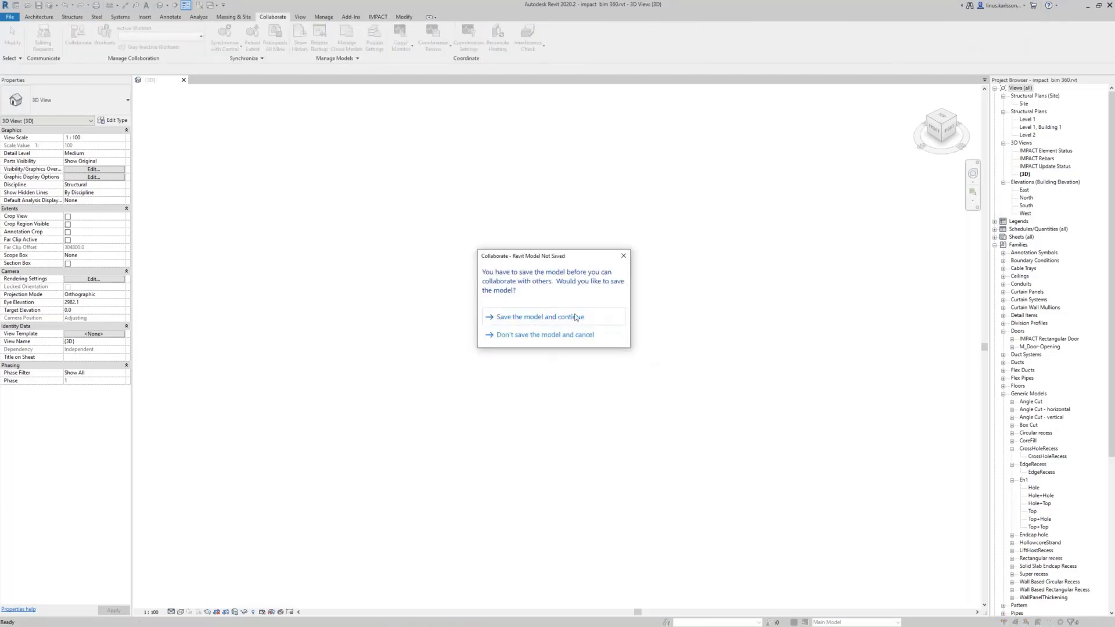
{"action": "left_click", "coordinate": [576, 317]}
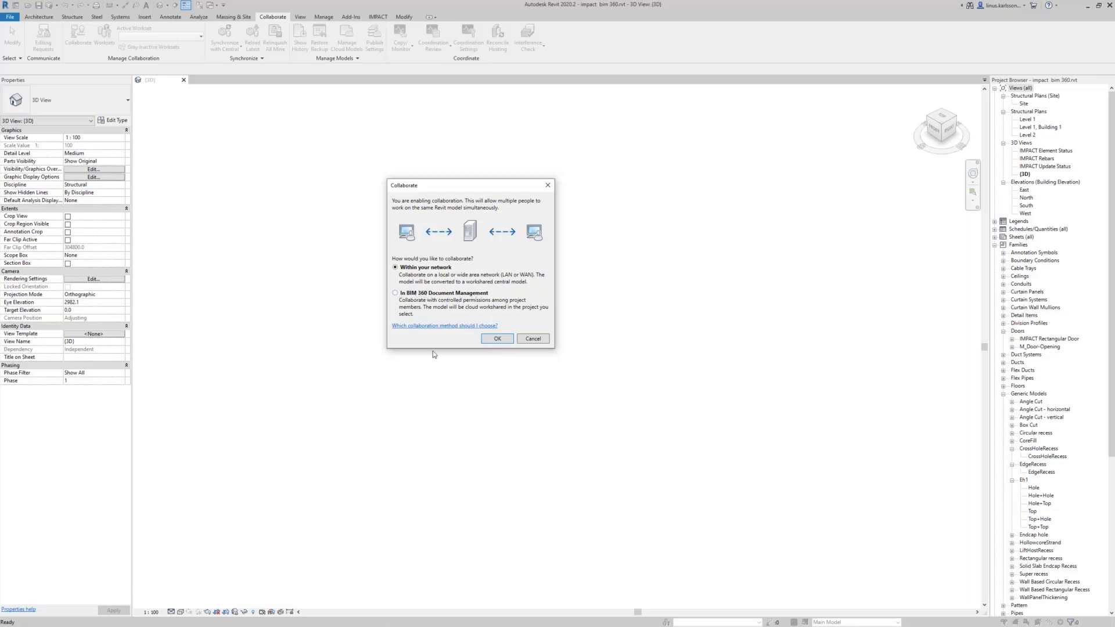
{"action": "left_click", "coordinate": [396, 293]}
{"action": "left_click", "coordinate": [506, 339]}
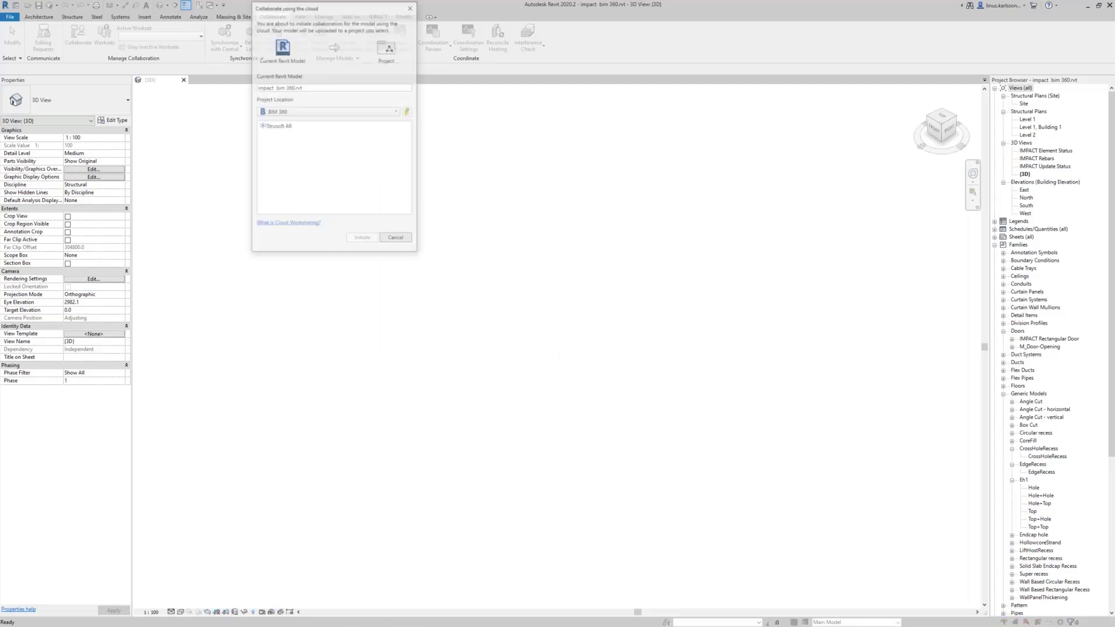
Initiate cloud collaboration by uploading the model to Project Files of the IMPACT BIM 360 project under Strusoft AB
{"action": "left_click_drag", "start_coordinate": [338, 8], "coordinate": [467, 164]}
{"action": "left_click", "coordinate": [424, 281]}
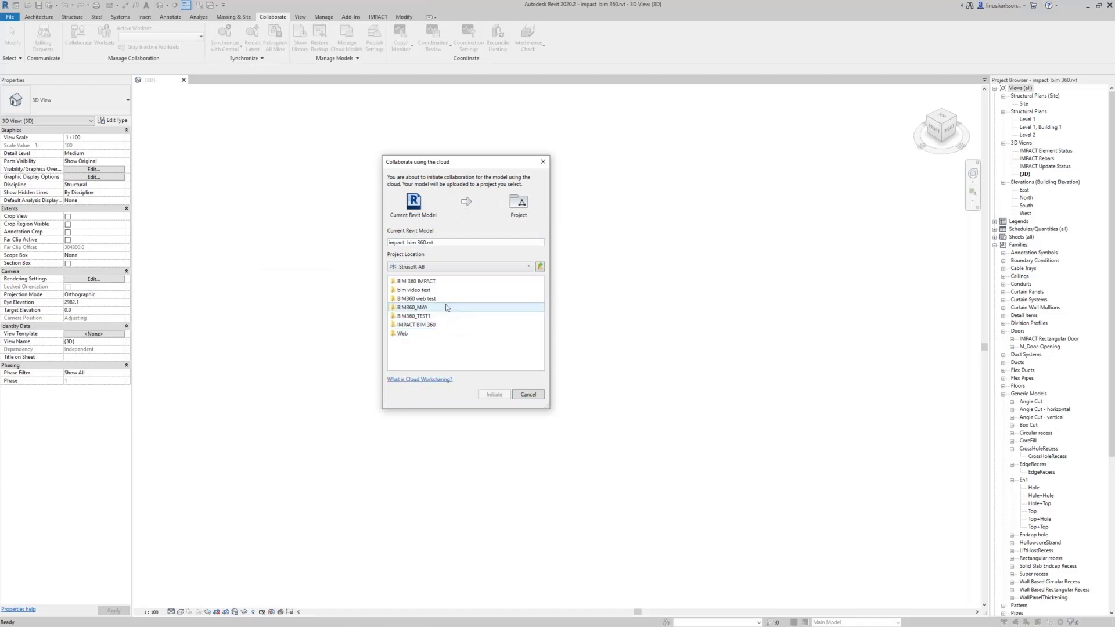
{"action": "left_click", "coordinate": [425, 326]}
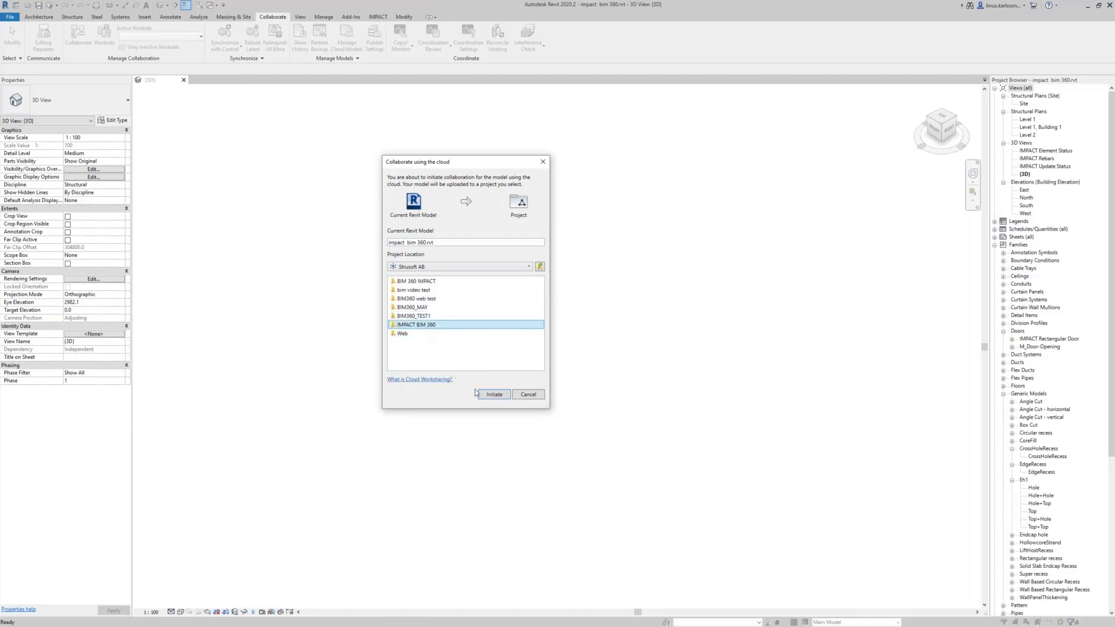
{"action": "left_click", "coordinate": [411, 289]}
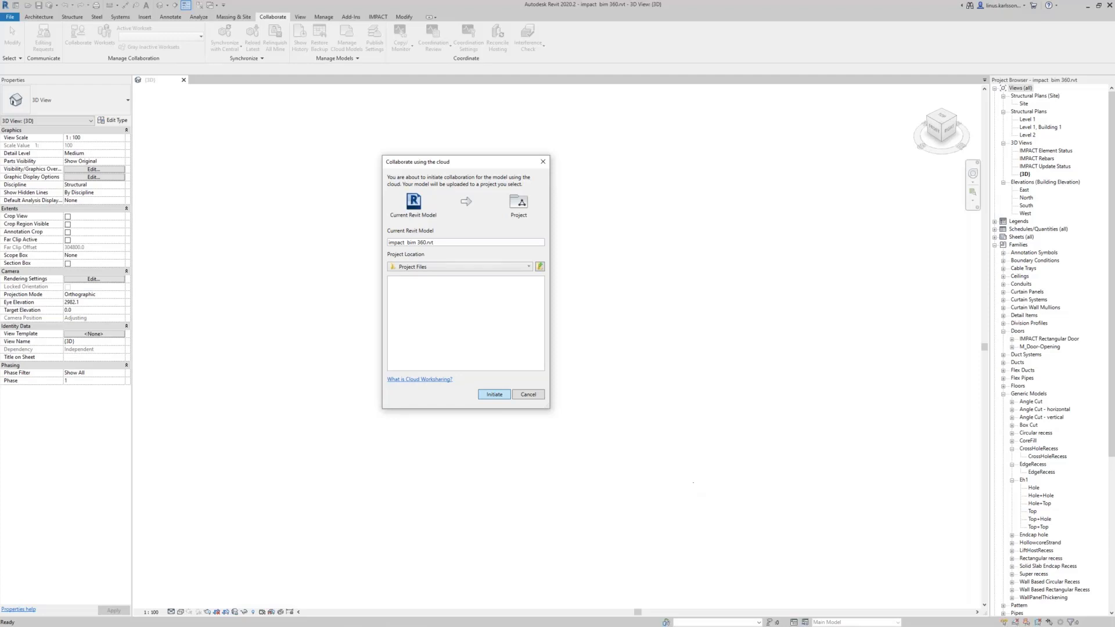
{"action": "key", "text": "Return"}
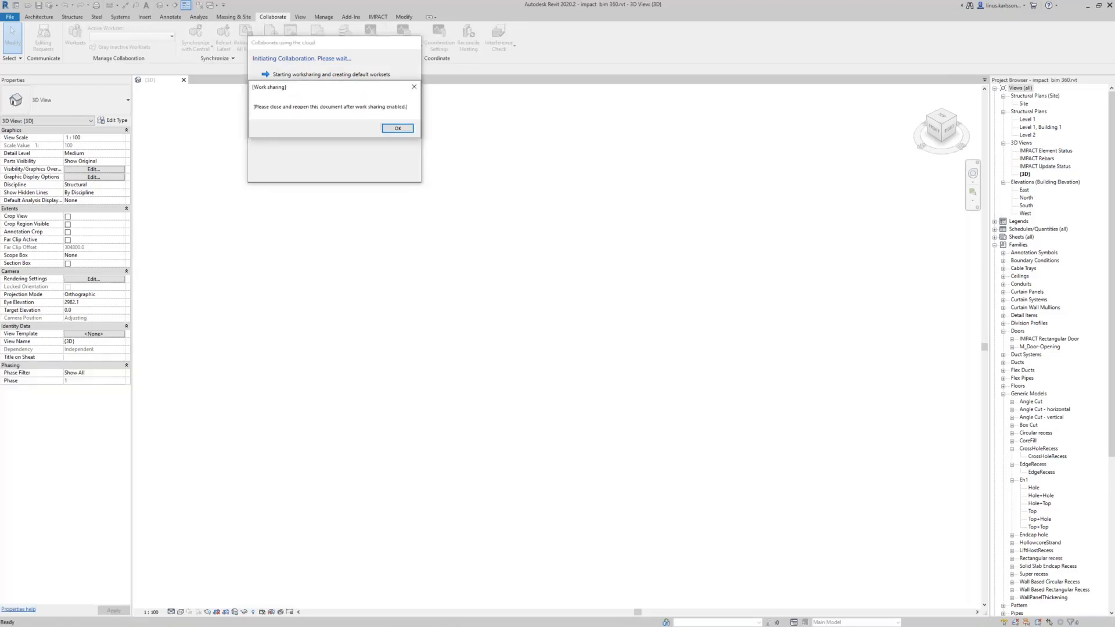
{"action": "left_click", "coordinate": [398, 128]}
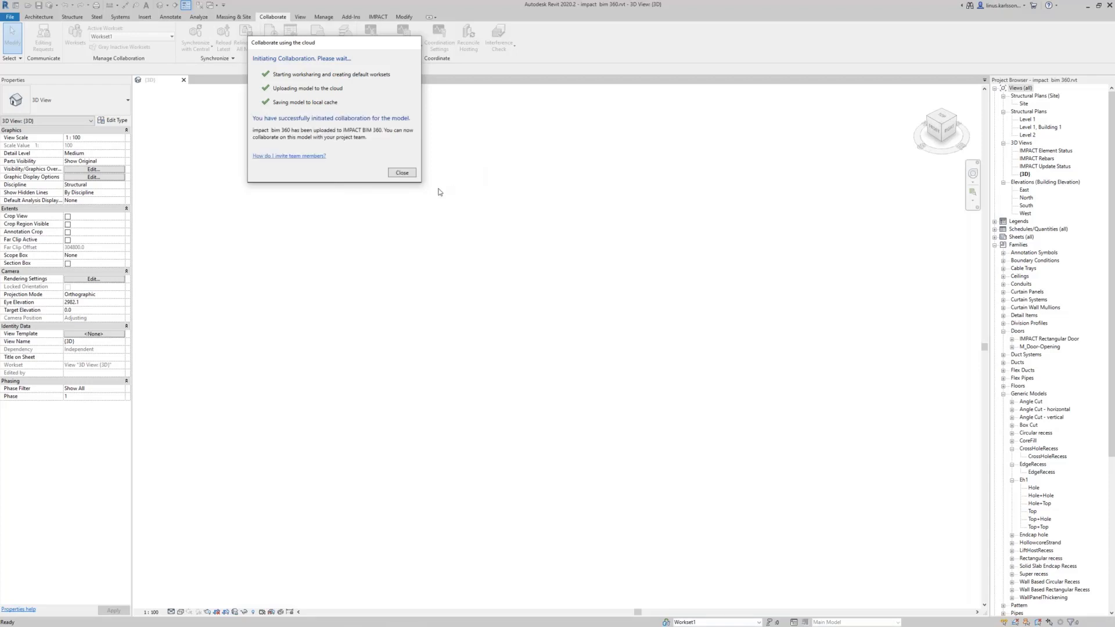
{"action": "left_click", "coordinate": [402, 172]}
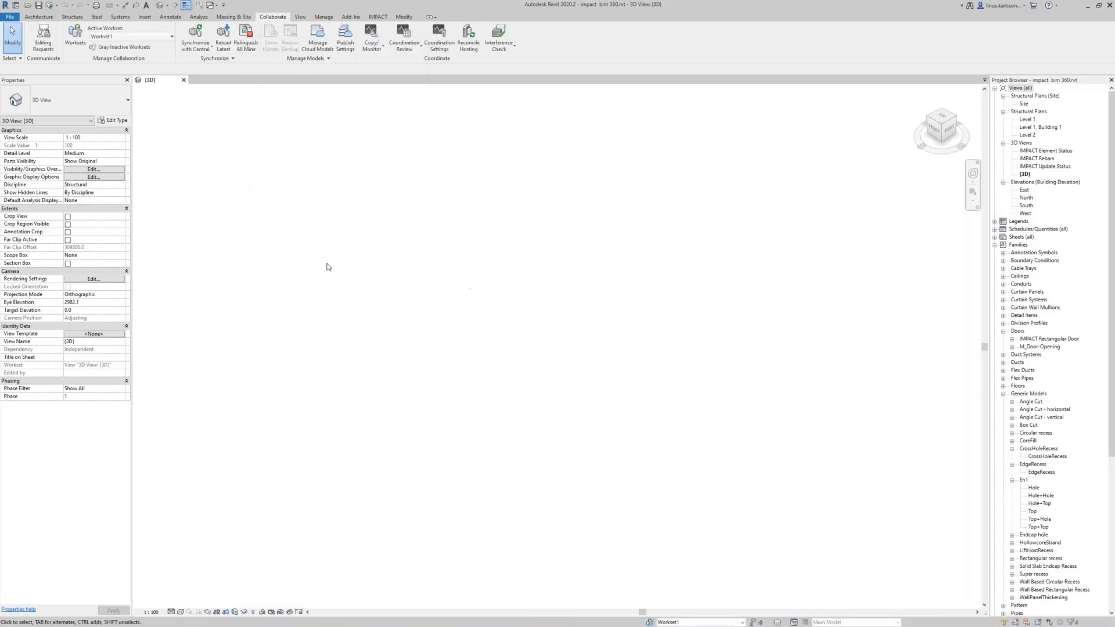
Close and reopen the cloud model, leaving only its default 3D view open
{"action": "left_click", "coordinate": [183, 79]}
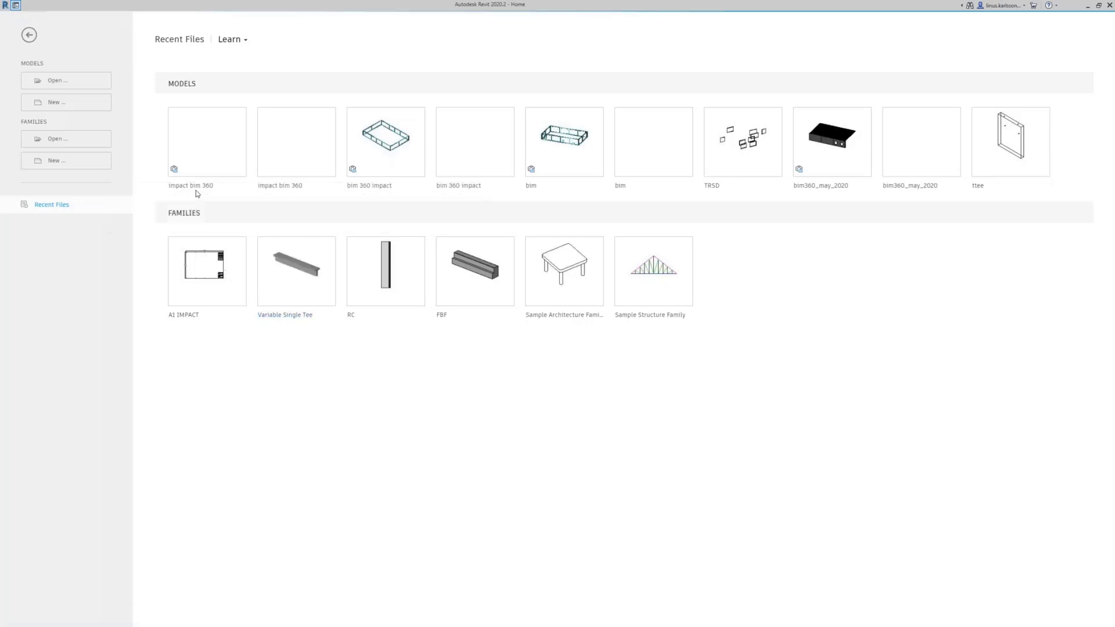
{"action": "left_click", "coordinate": [198, 191]}
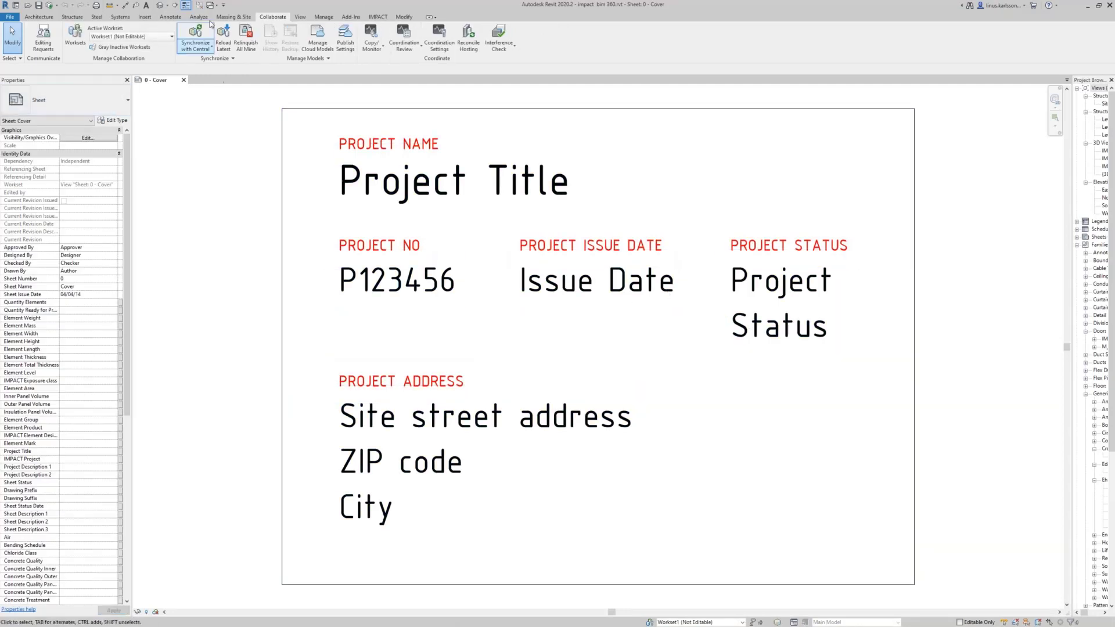
{"action": "left_click", "coordinate": [160, 6]}
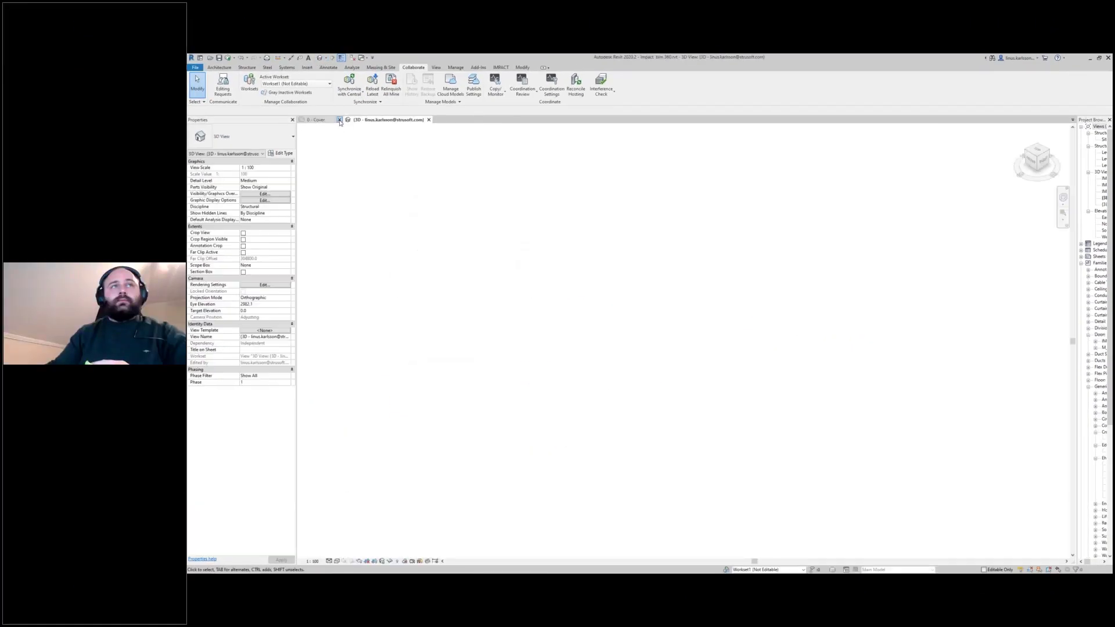
{"action": "left_click", "coordinate": [340, 119]}
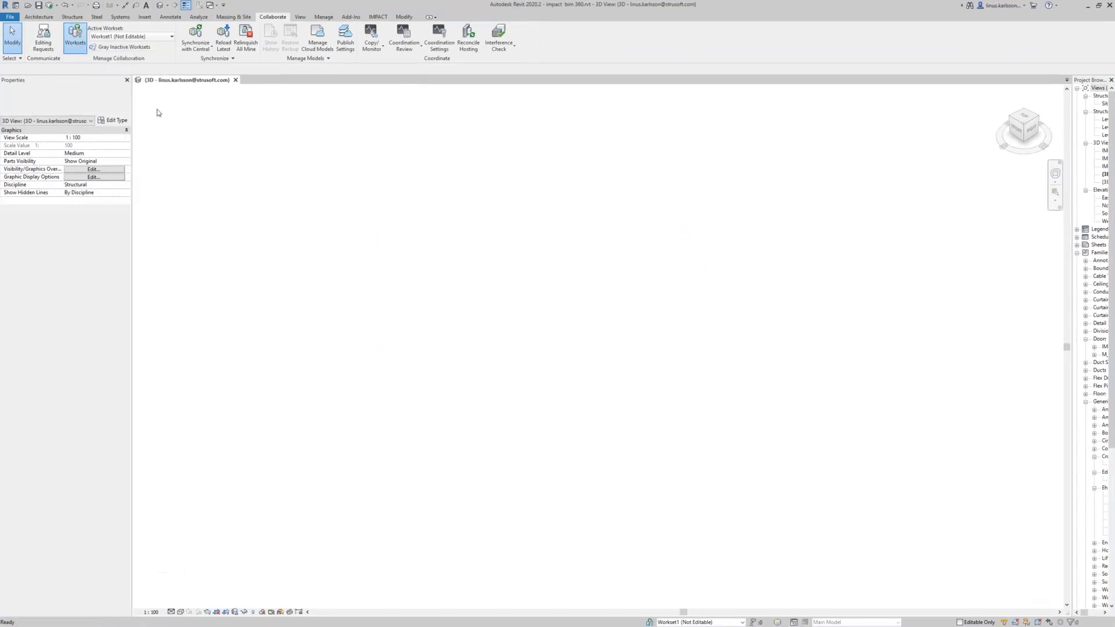
Create two new worksets visible in all views, each named after one of the two project members
{"action": "left_click", "coordinate": [249, 85]}
{"action": "left_click", "coordinate": [721, 226]}
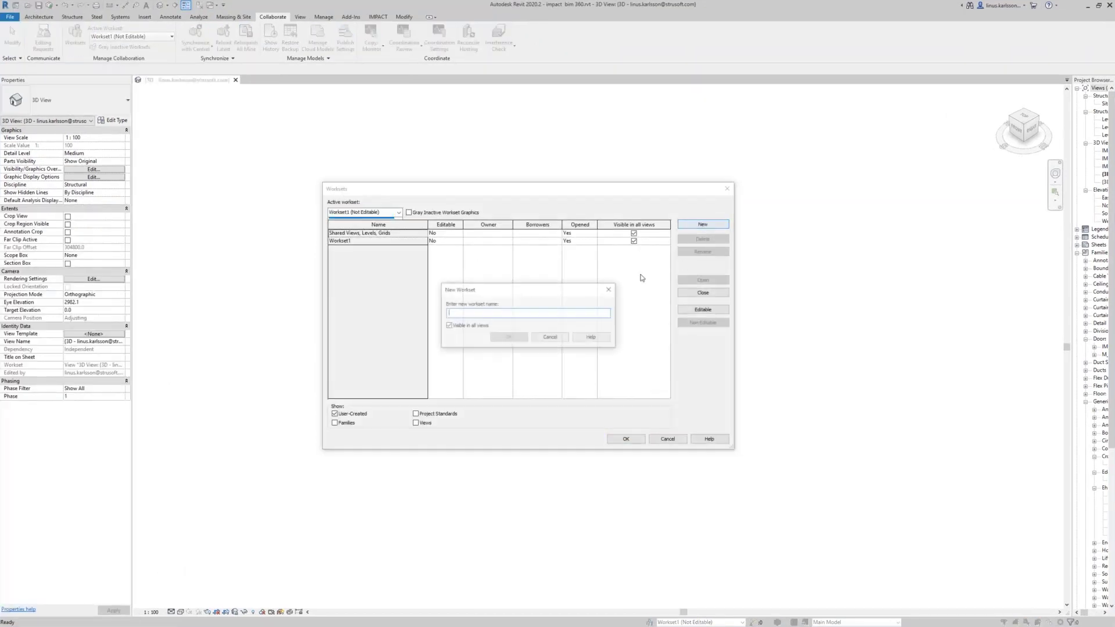
{"action": "type", "text": "Linus"}
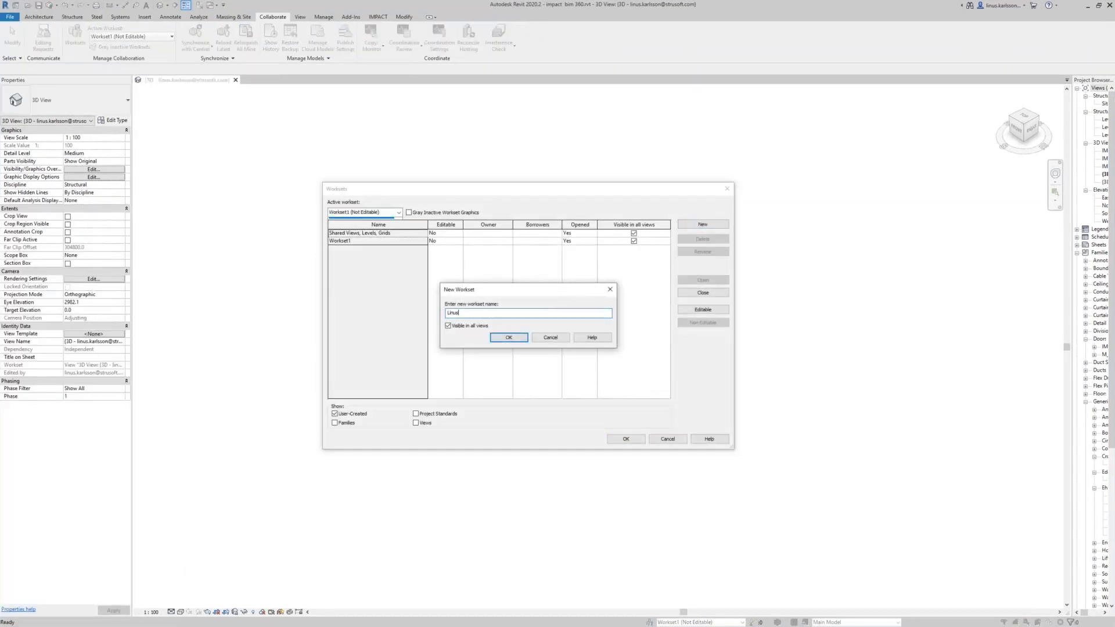
{"action": "left_click", "coordinate": [509, 338]}
{"action": "left_click", "coordinate": [709, 226]}
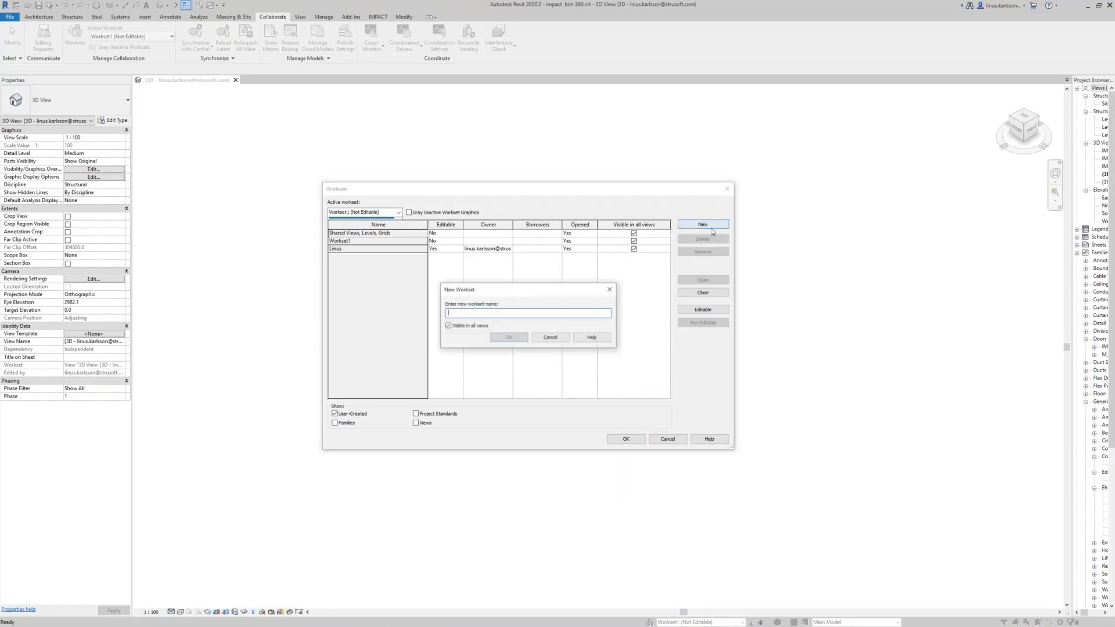
{"action": "type", "text": "Akos"}
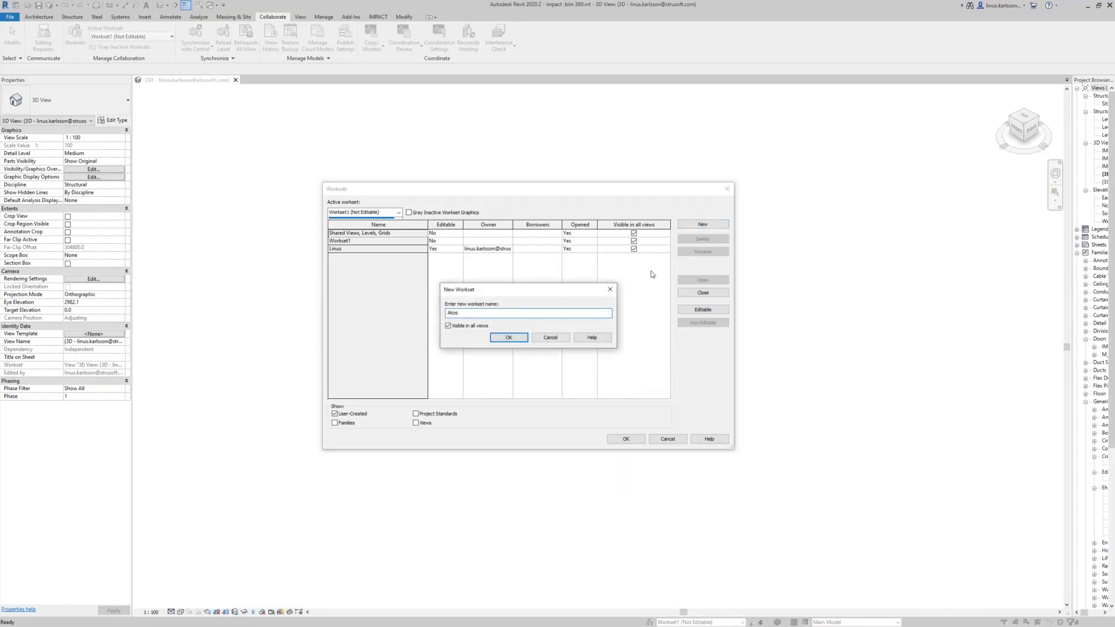
{"action": "left_click", "coordinate": [509, 337]}
Try to make the first of the two new member worksets non-editable
{"action": "left_click", "coordinate": [503, 251]}
{"action": "left_click", "coordinate": [701, 323]}
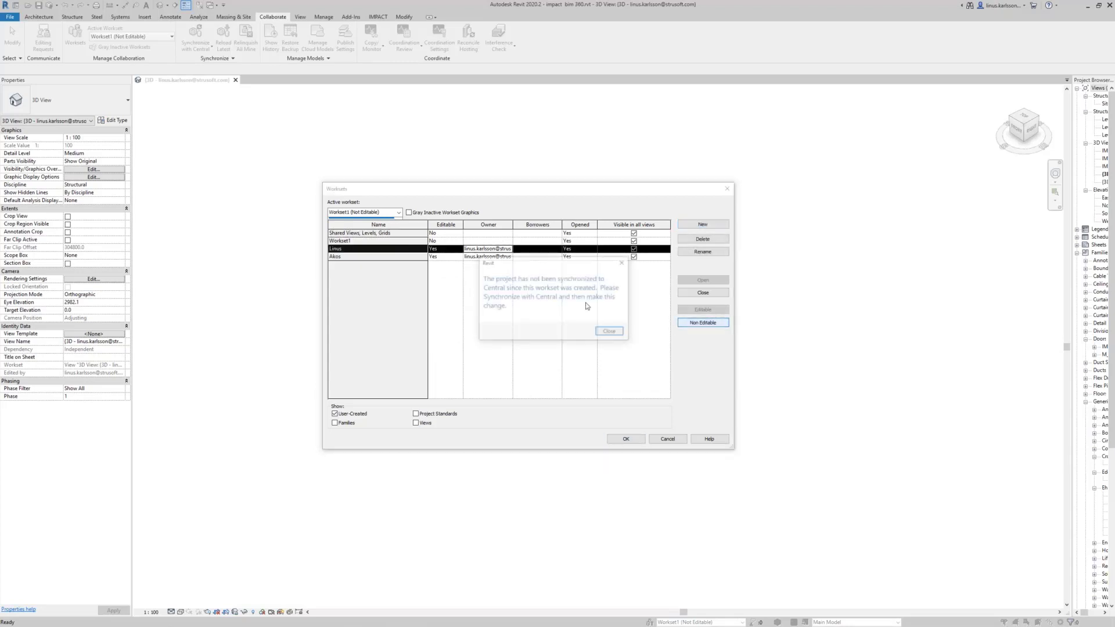
{"action": "left_click", "coordinate": [609, 333]}
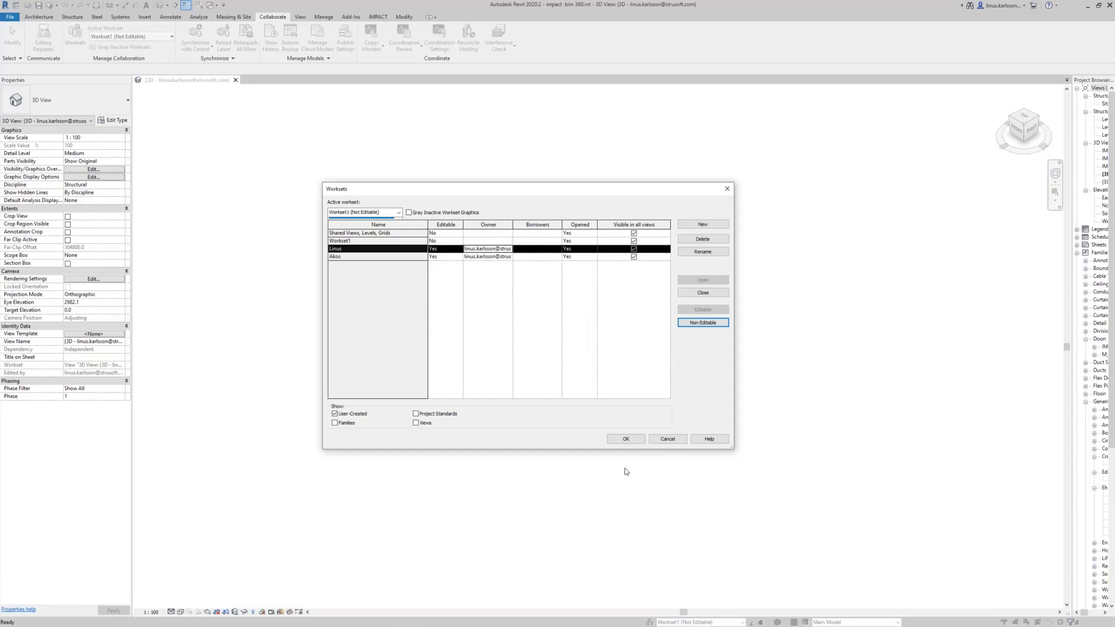
Accept the worksets with the last created one as the active workset, and synchronize the model with central
{"action": "left_click", "coordinate": [626, 440]}
{"action": "left_click", "coordinate": [585, 327]}
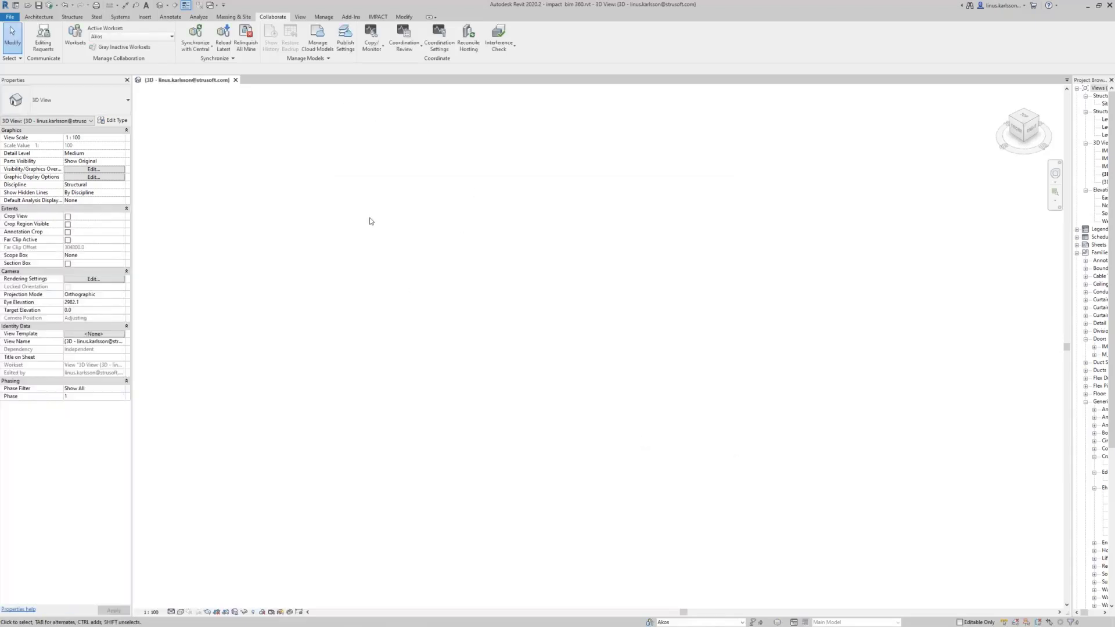
{"action": "left_click", "coordinate": [195, 34]}
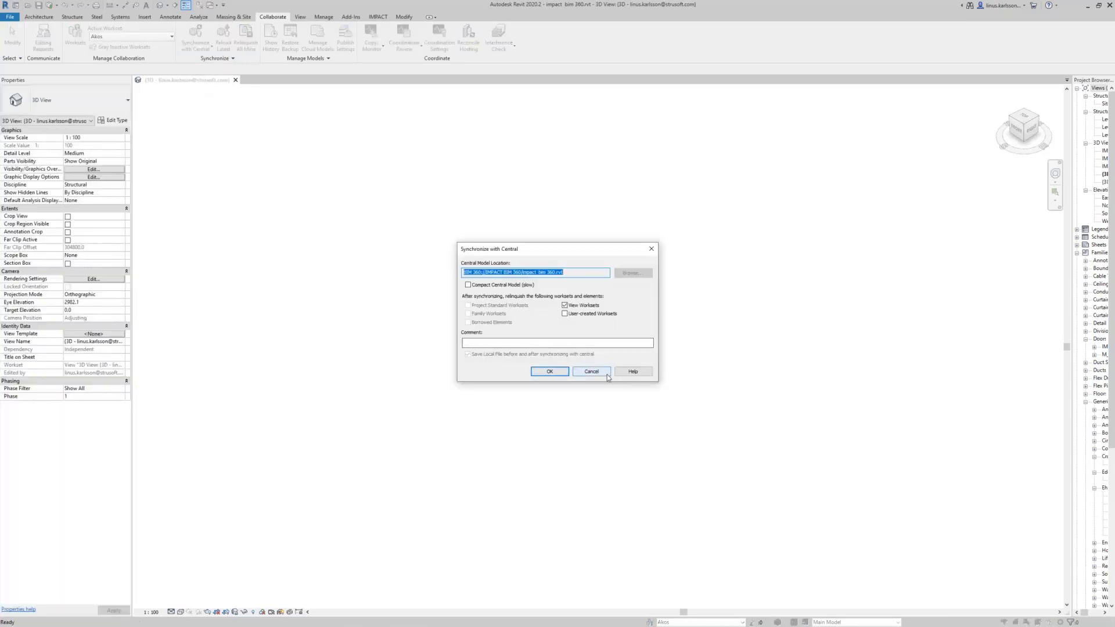
{"action": "left_click", "coordinate": [549, 370]}
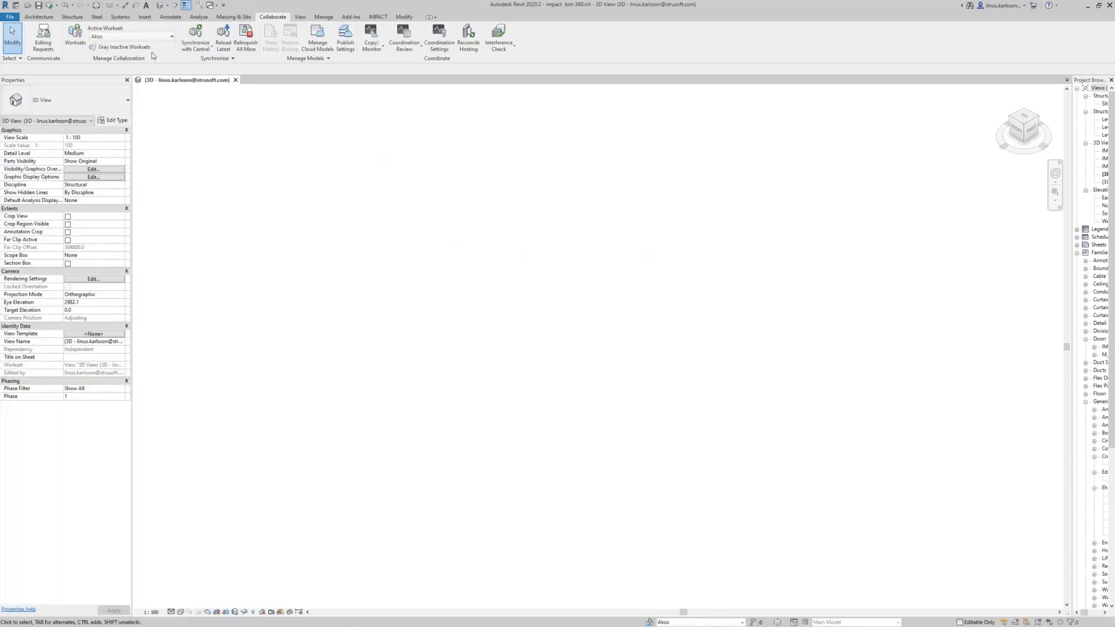
Widen the Project Browser and open the Level 1 structural plan
{"action": "left_click_drag", "start_coordinate": [1071, 176], "coordinate": [980, 187]}
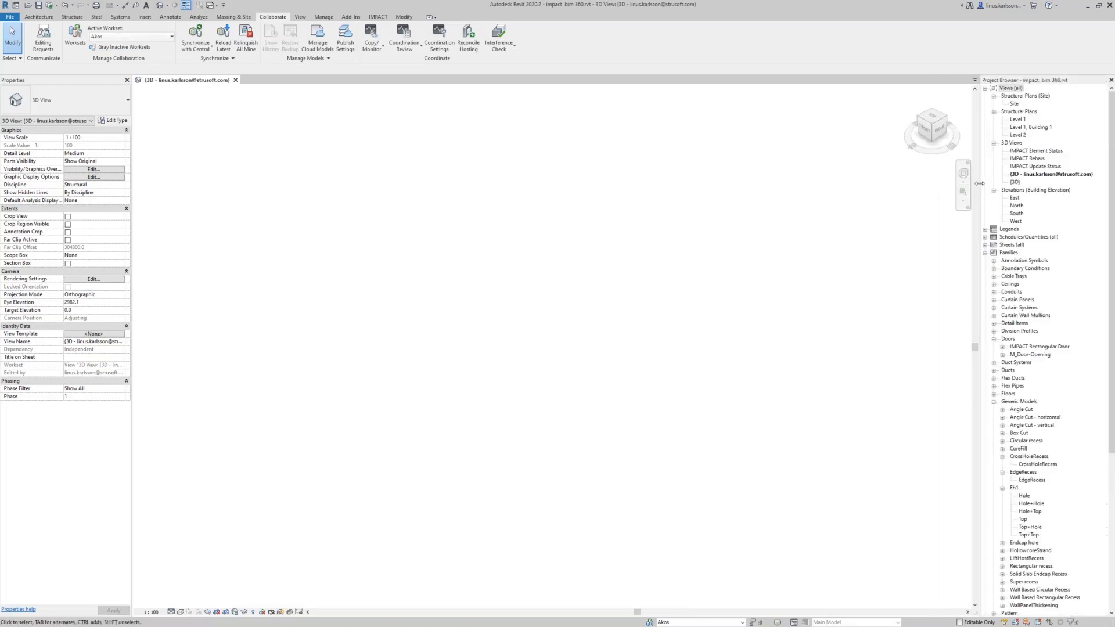
{"action": "double_click", "coordinate": [1018, 119]}
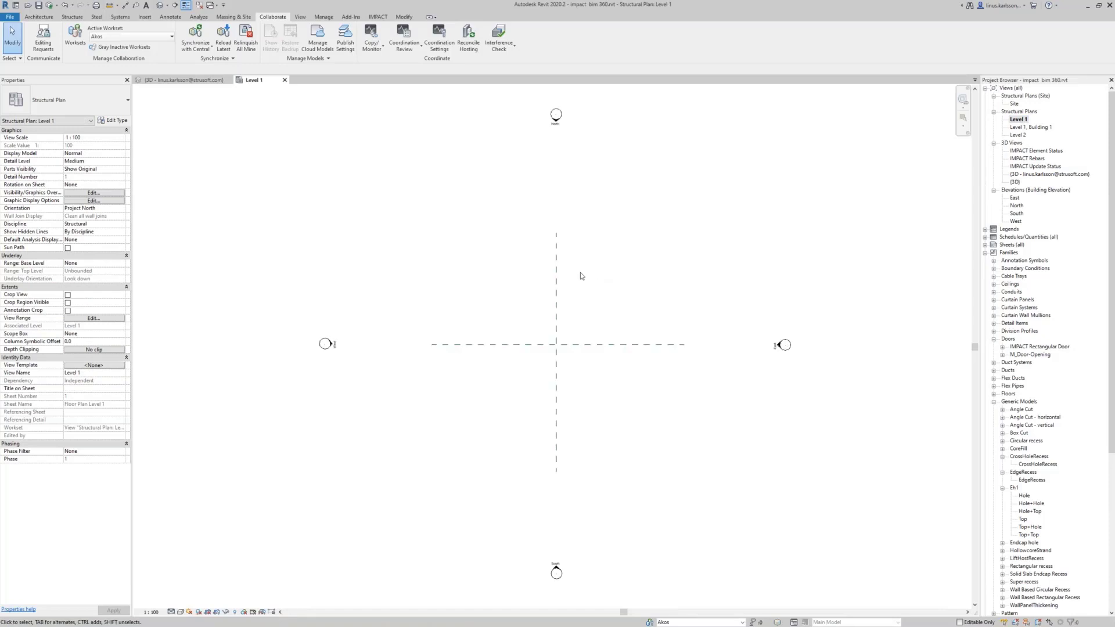
{"action": "scroll", "coordinate": [606, 335], "scroll_direction": "up", "scroll_amount": 1}
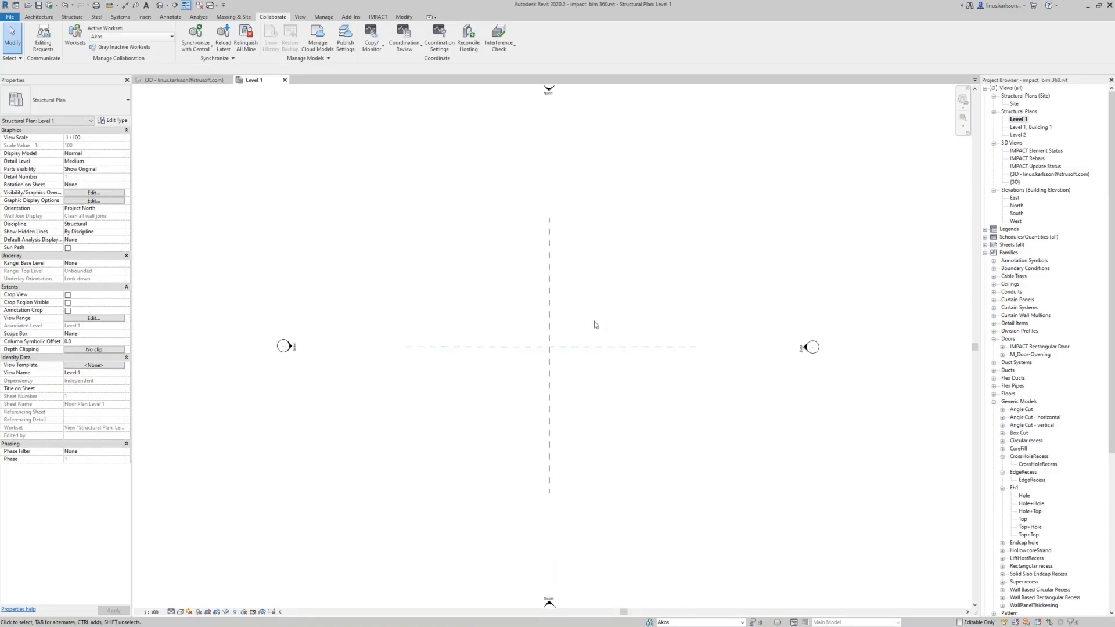
Draw four aligned vertical grid lines of equal length across the middle of the plan, the first two about 6800 mm apart
{"action": "left_click", "coordinate": [38, 17]}
{"action": "left_click", "coordinate": [641, 35]}
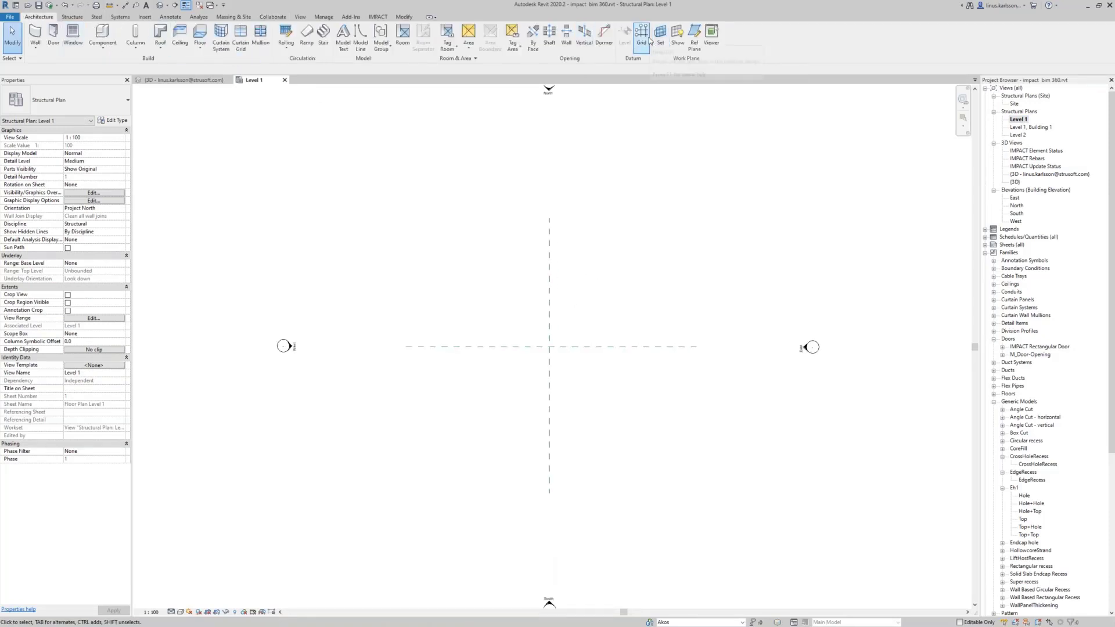
{"action": "left_click", "coordinate": [431, 428]}
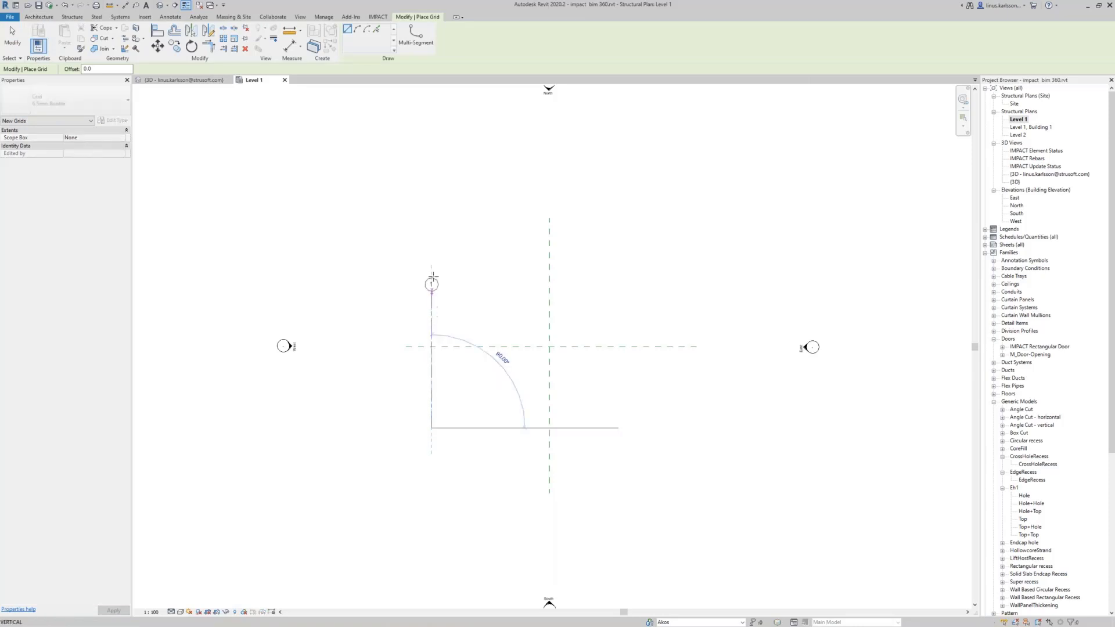
{"action": "left_click", "coordinate": [431, 249]}
{"action": "left_click", "coordinate": [503, 426]}
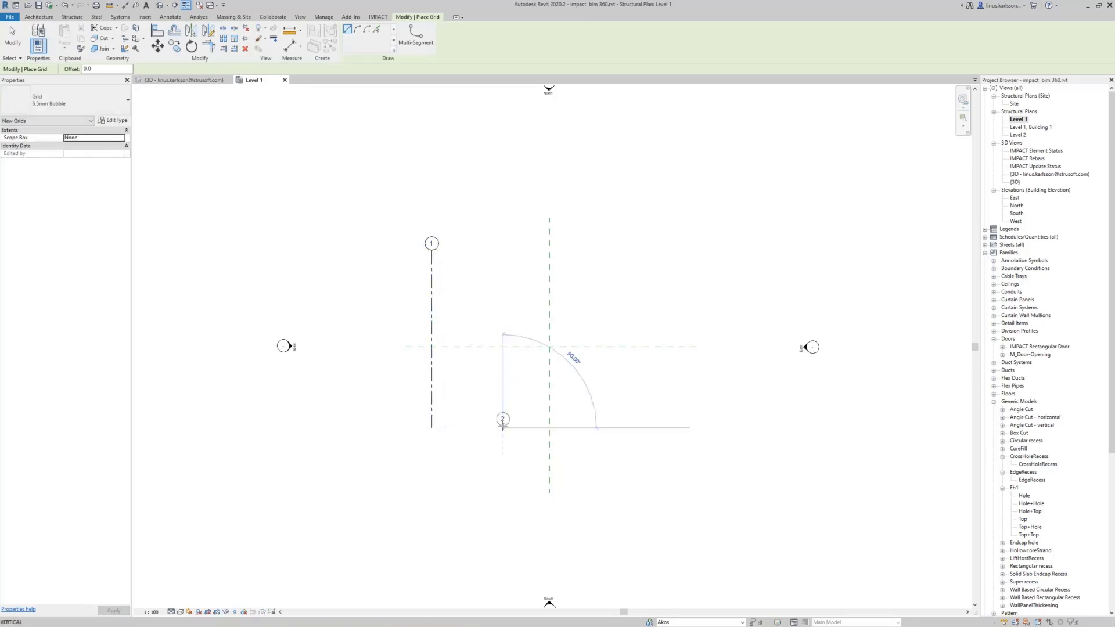
{"action": "left_click", "coordinate": [503, 250]}
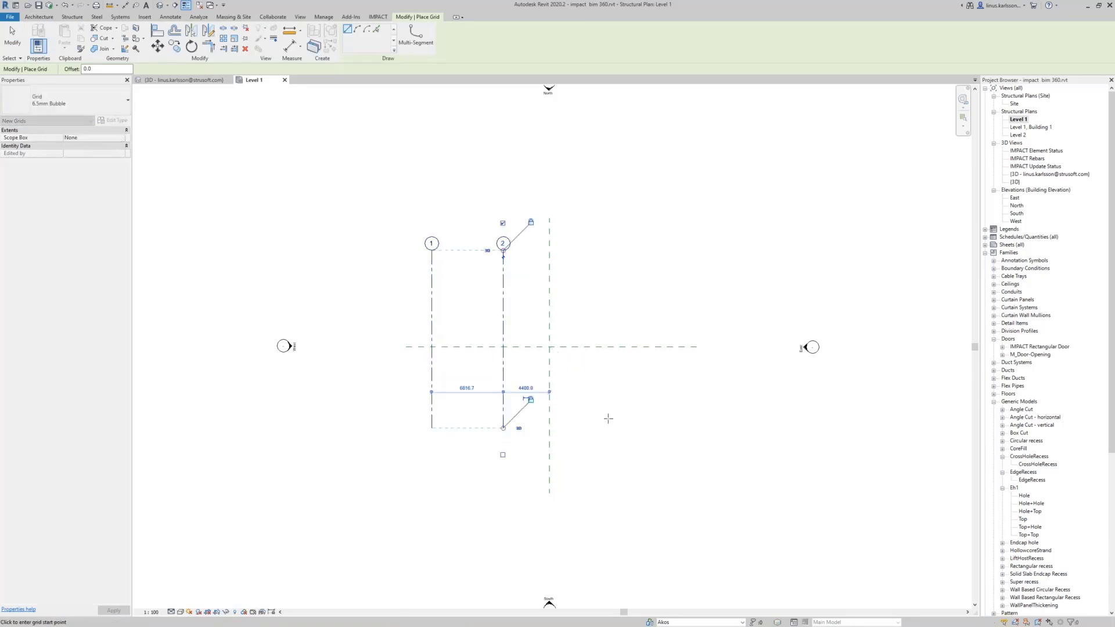
{"action": "left_click", "coordinate": [583, 427]}
{"action": "left_click", "coordinate": [582, 249]}
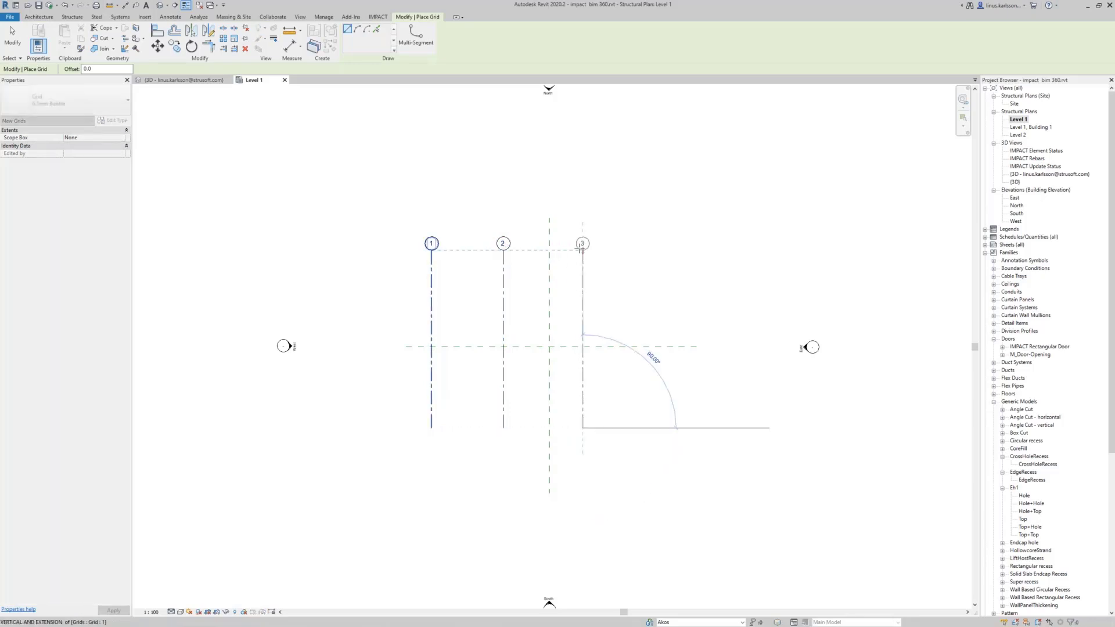
{"action": "left_click", "coordinate": [656, 428]}
{"action": "left_click", "coordinate": [656, 250]}
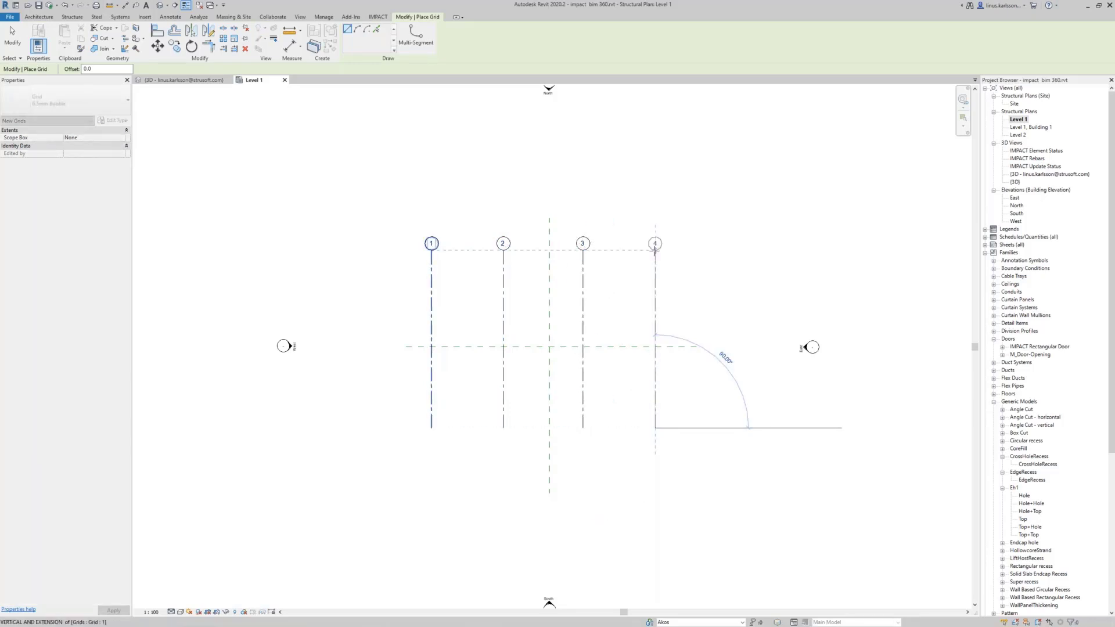
Draw three aligned horizontal grid lines of equal length across the four vertical grids on the Level 1 plan
{"action": "left_click", "coordinate": [398, 284]}
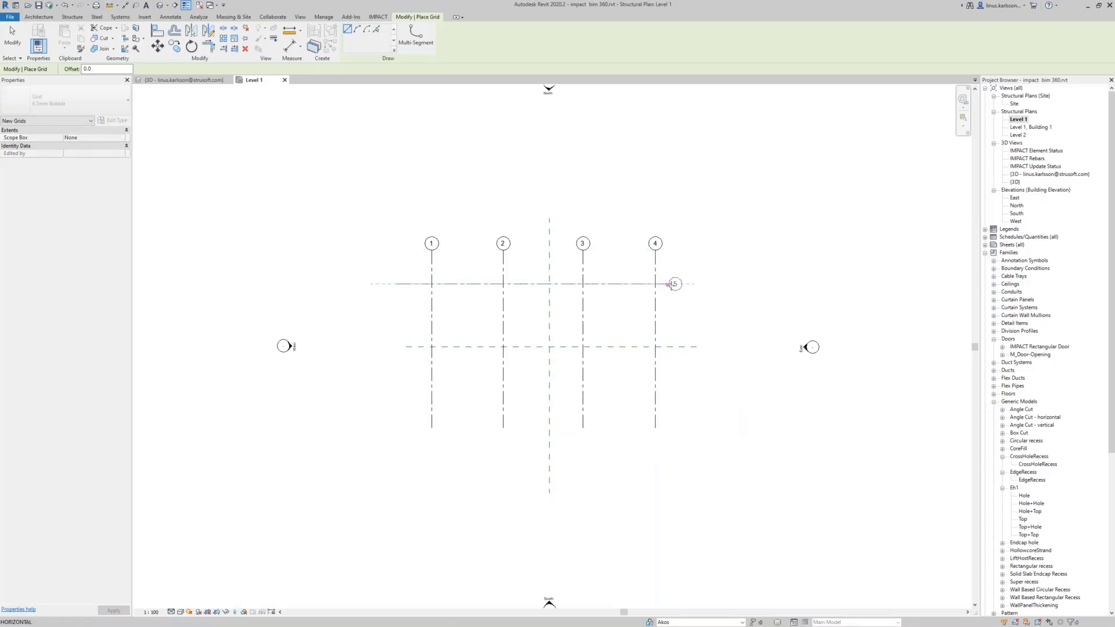
{"action": "left_click", "coordinate": [685, 284]}
{"action": "left_click", "coordinate": [398, 358]}
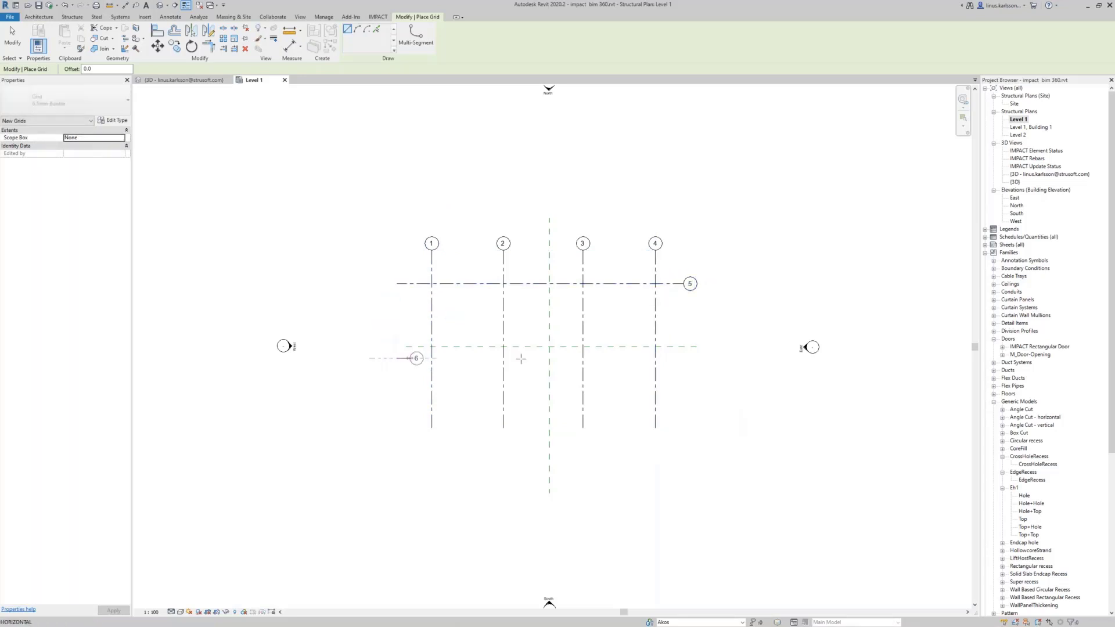
{"action": "left_click", "coordinate": [685, 358]}
{"action": "left_click", "coordinate": [398, 418]}
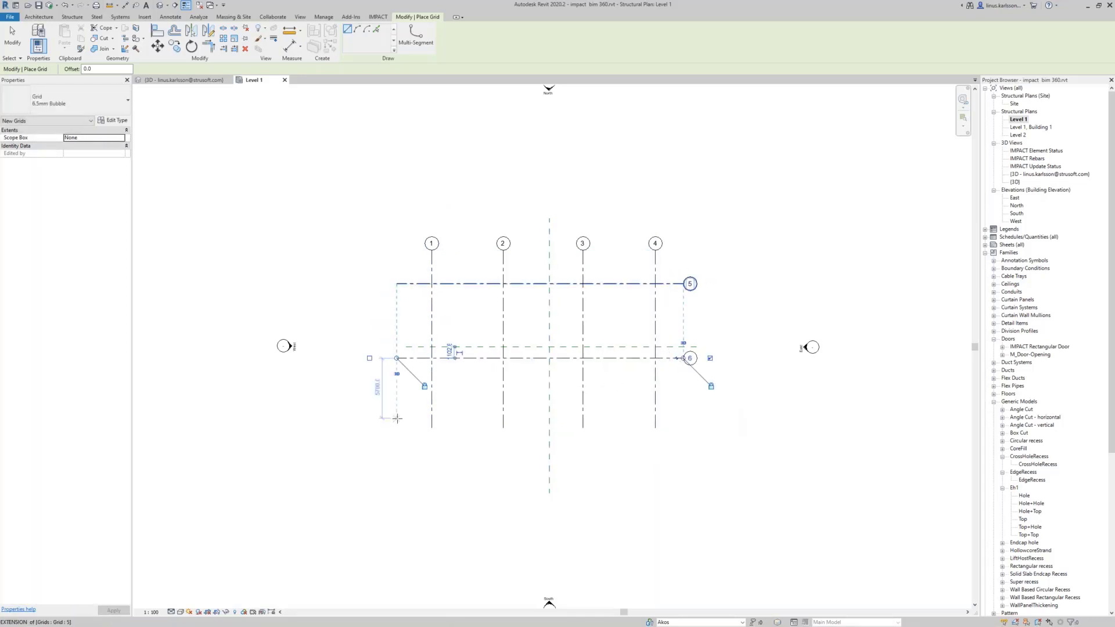
{"action": "left_click", "coordinate": [688, 418]}
{"action": "key", "text": "Escape"}
{"action": "key", "text": "Escape"}
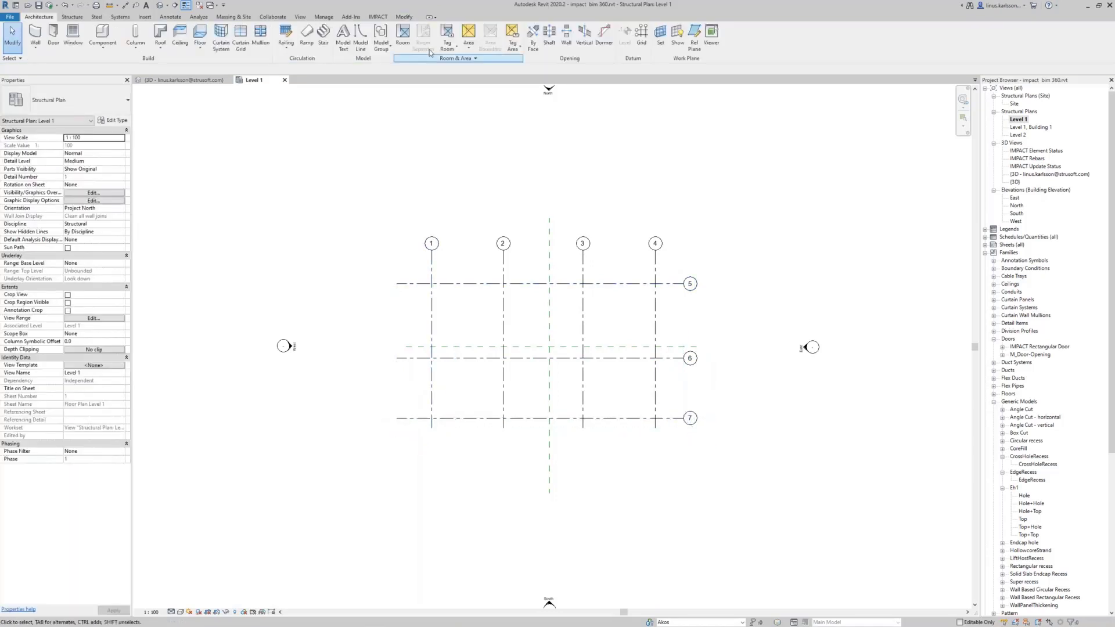
Link all seven unlinked grid lines to the IMPACT_BIM project with Manage Grids and apply the change
{"action": "left_click", "coordinate": [378, 16]}
{"action": "left_click", "coordinate": [14, 47]}
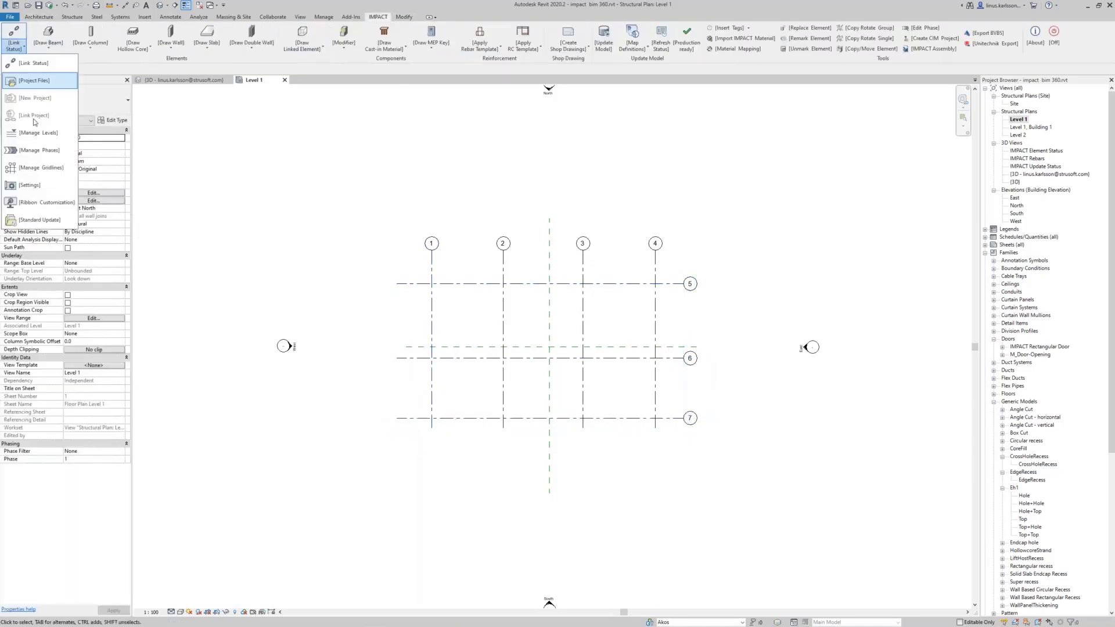
{"action": "left_click", "coordinate": [57, 169]}
{"action": "left_click_drag", "start_coordinate": [411, 280], "coordinate": [460, 336]}
{"action": "left_click", "coordinate": [498, 355]}
{"action": "left_click", "coordinate": [679, 376]}
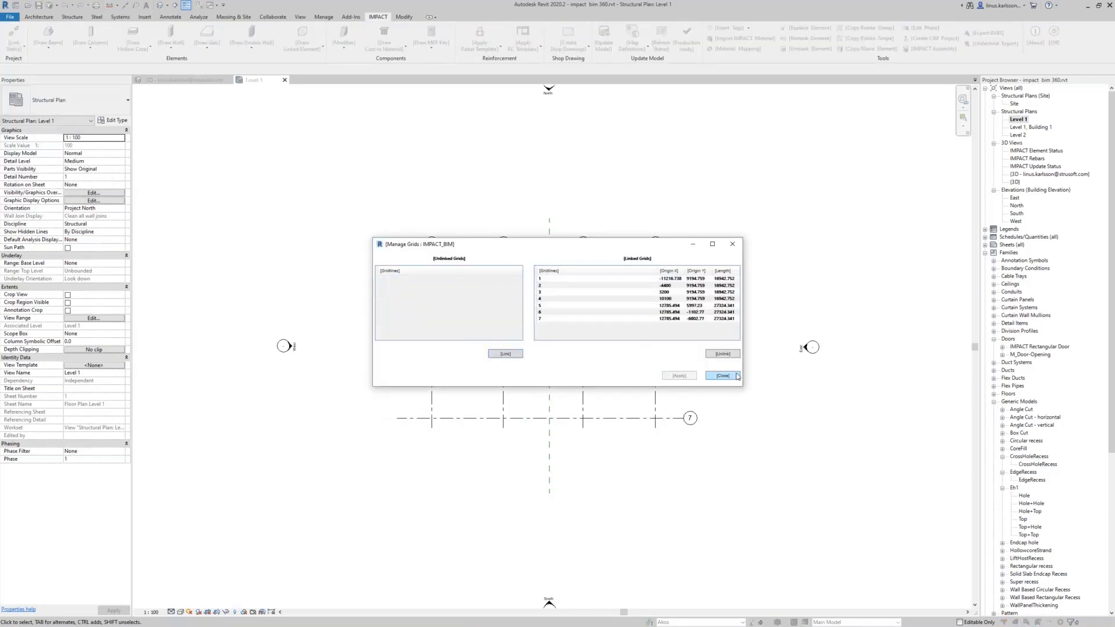
Synchronize the model containing the linked grids with central
{"action": "left_click", "coordinate": [273, 16]}
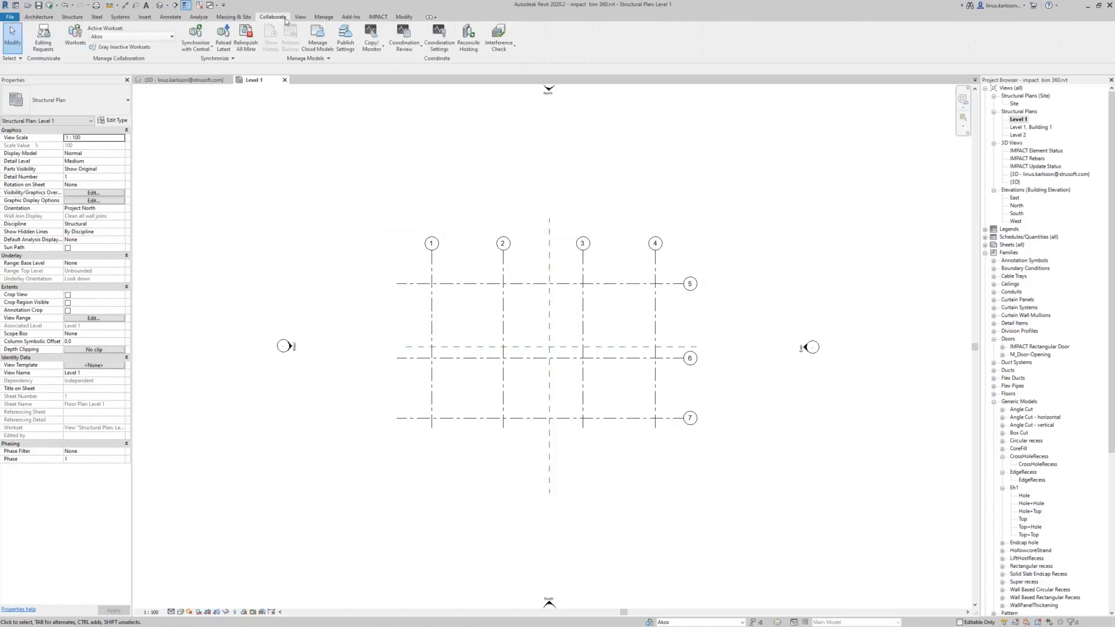
{"action": "left_click", "coordinate": [203, 34]}
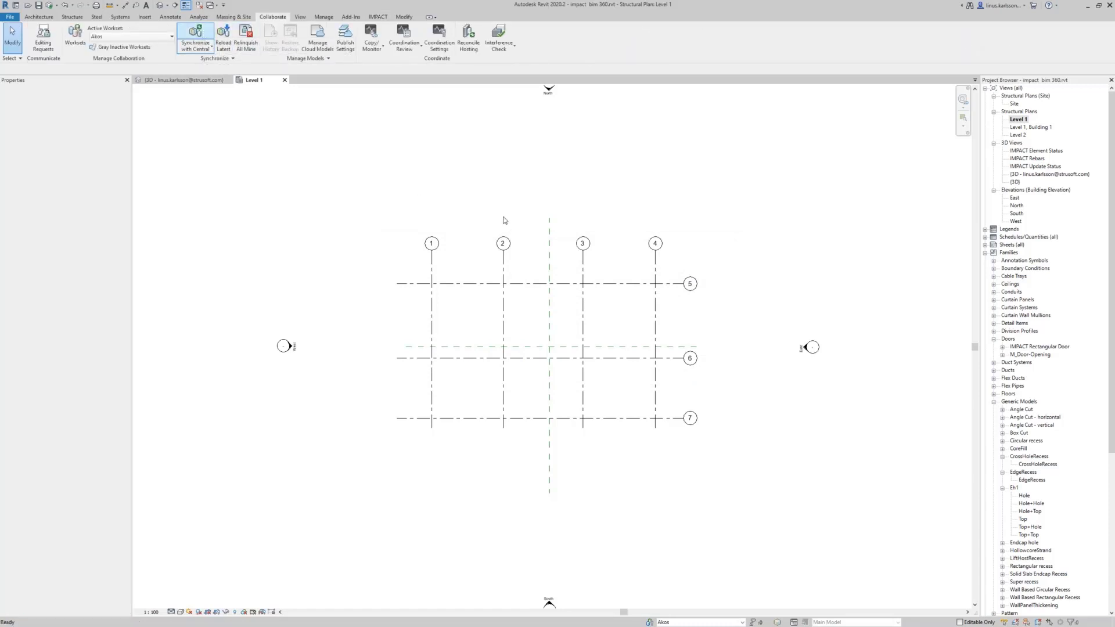
{"action": "left_click", "coordinate": [548, 371]}
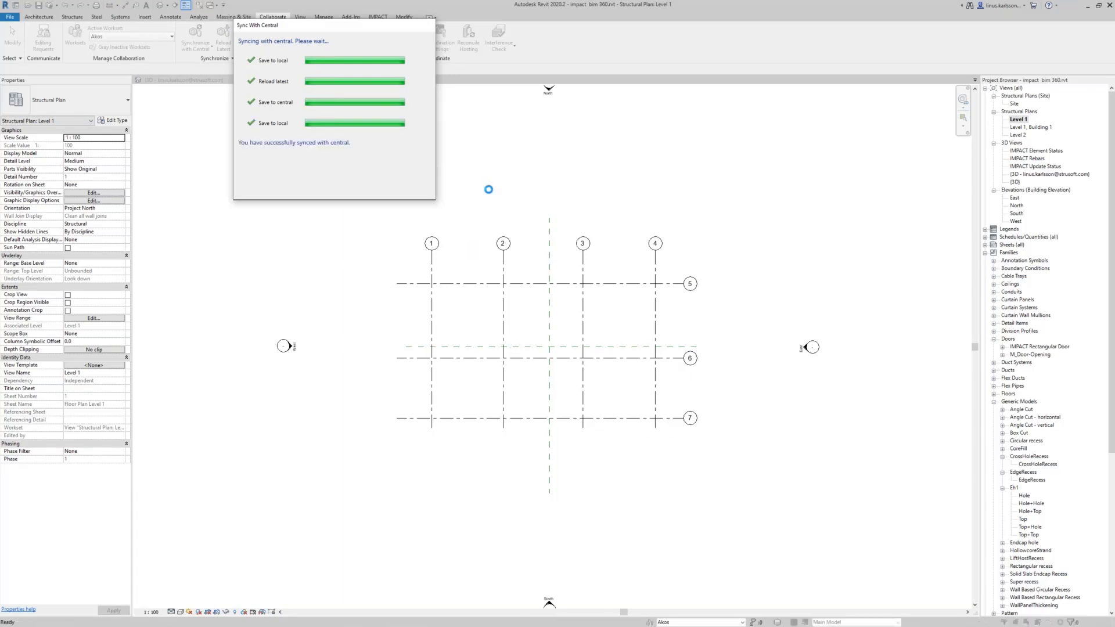
Make both member worksets non-editable, accept the worksets, and synchronize the model with central again
{"action": "left_click", "coordinate": [75, 36]}
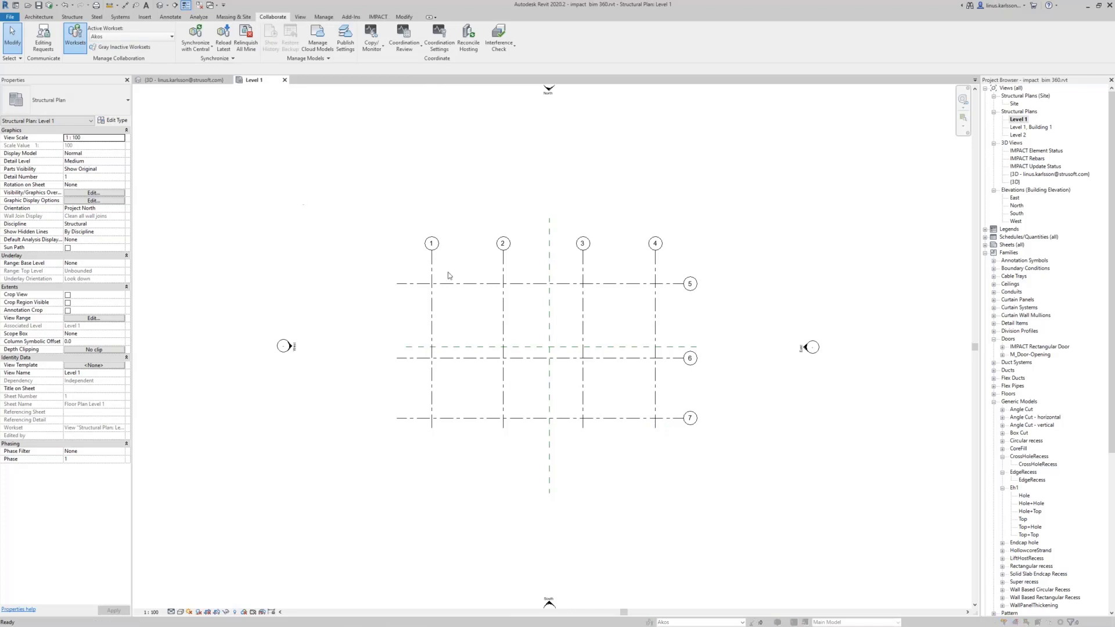
{"action": "left_click", "coordinate": [487, 241]}
{"action": "left_click", "coordinate": [717, 325]}
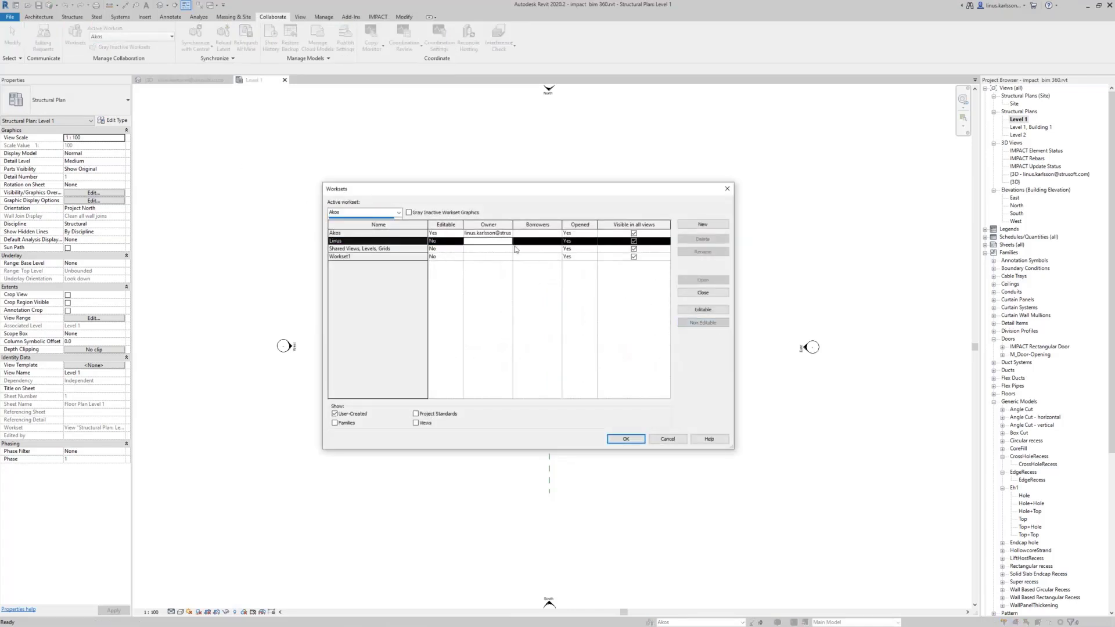
{"action": "left_click", "coordinate": [503, 233]}
{"action": "left_click", "coordinate": [688, 323]}
{"action": "left_click", "coordinate": [626, 438]}
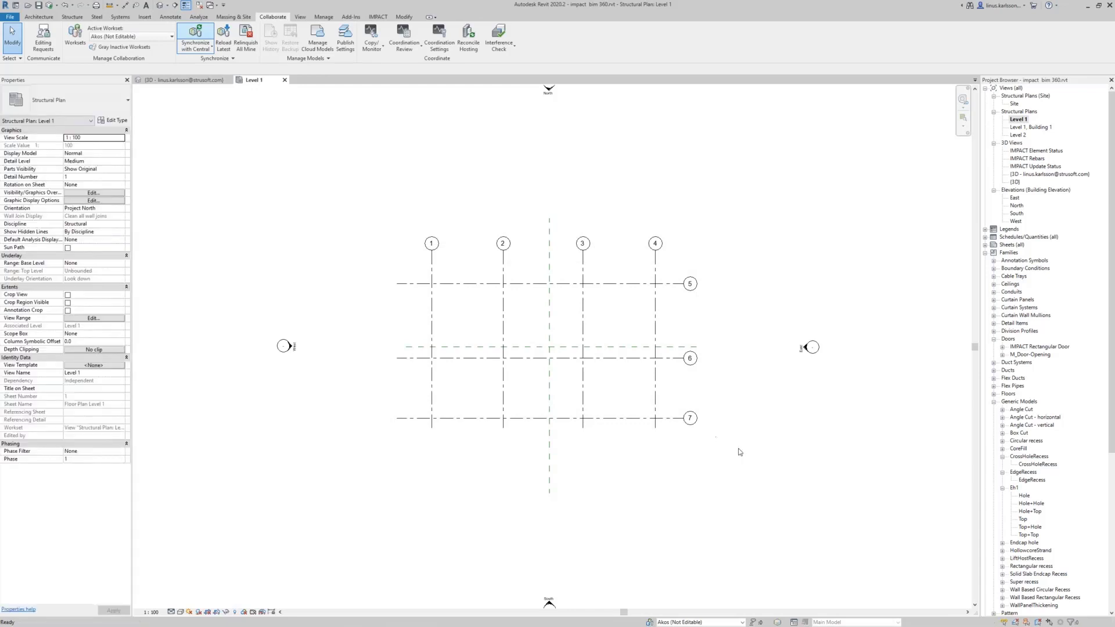
{"action": "left_click", "coordinate": [559, 374]}
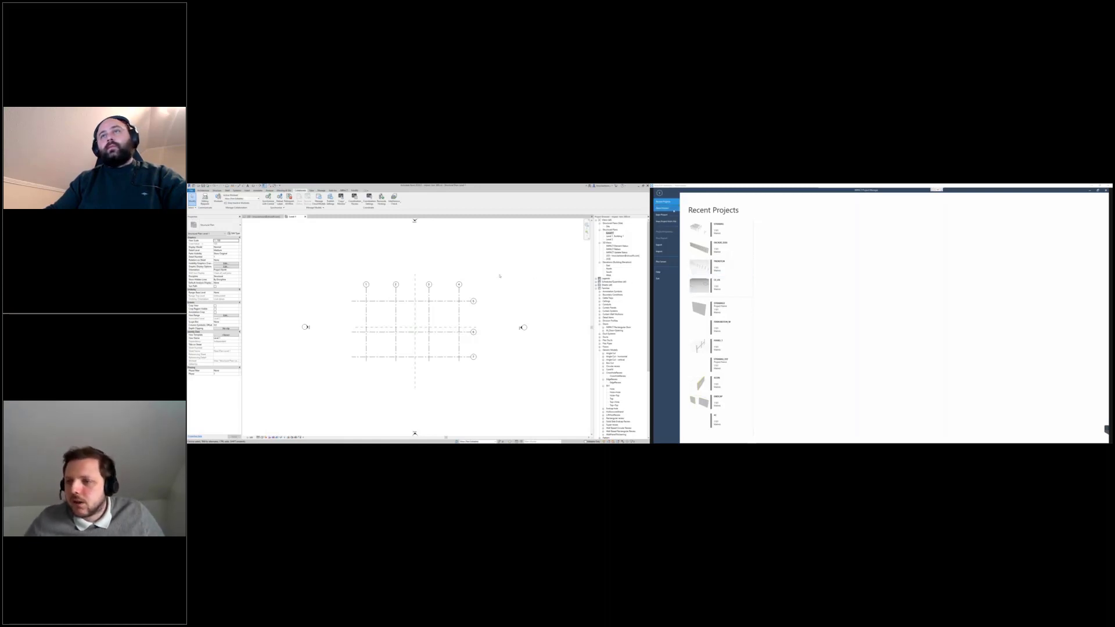
Switch to IMPACT Project Manager and open a project from its project list
{"action": "left_click", "coordinate": [674, 208]}
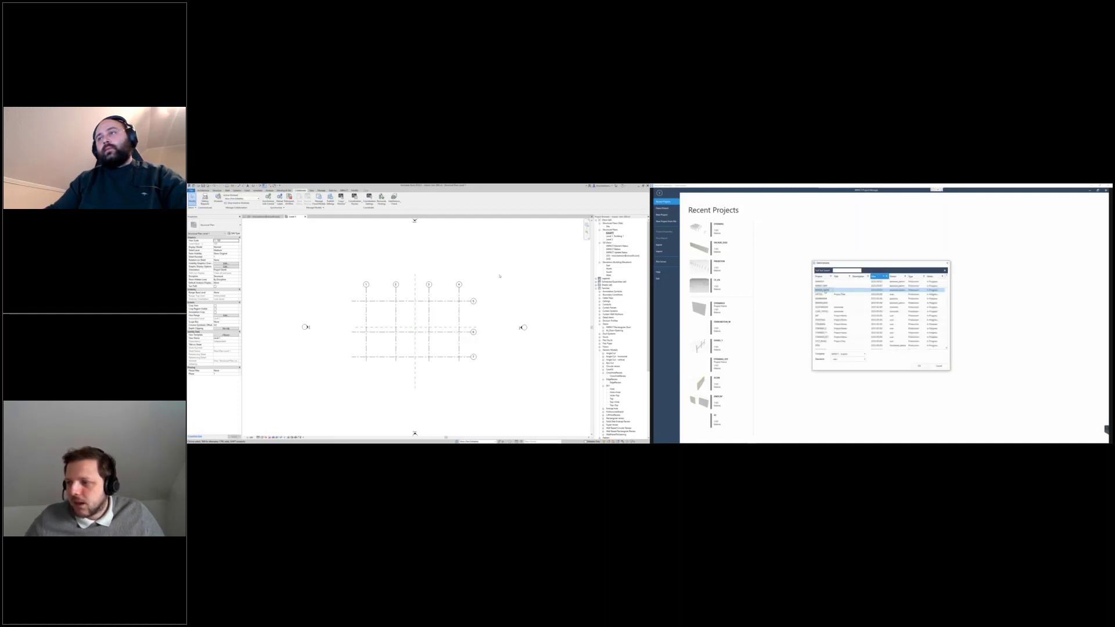
{"action": "double_click", "coordinate": [824, 291]}
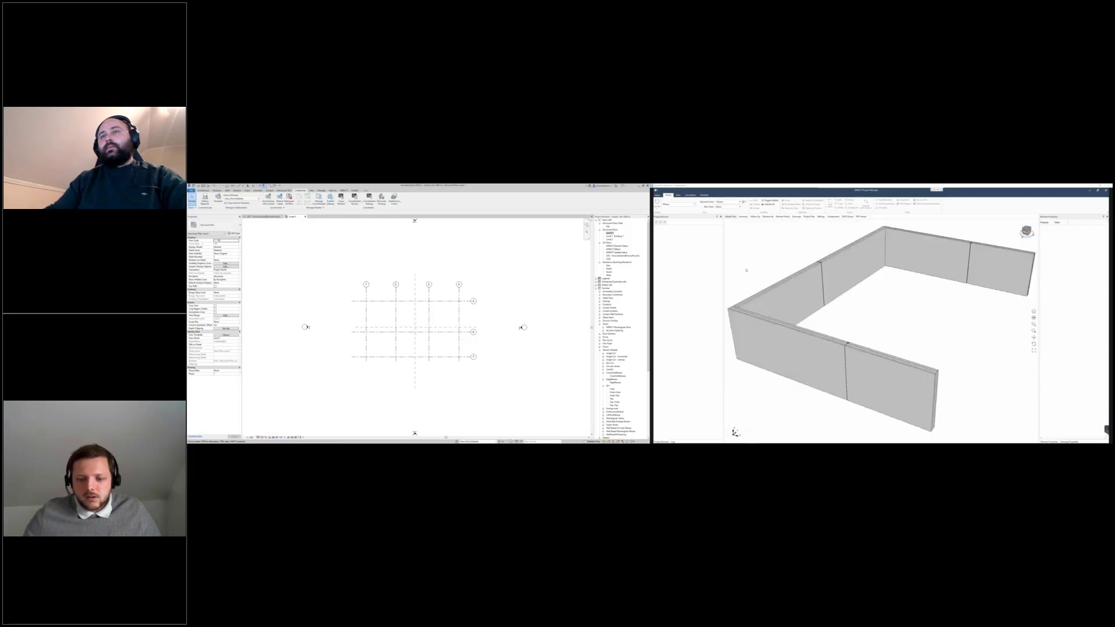
Choose the active workset for the grid model in the first Revit session
{"action": "left_click", "coordinate": [477, 442]}
{"action": "left_click", "coordinate": [487, 432]}
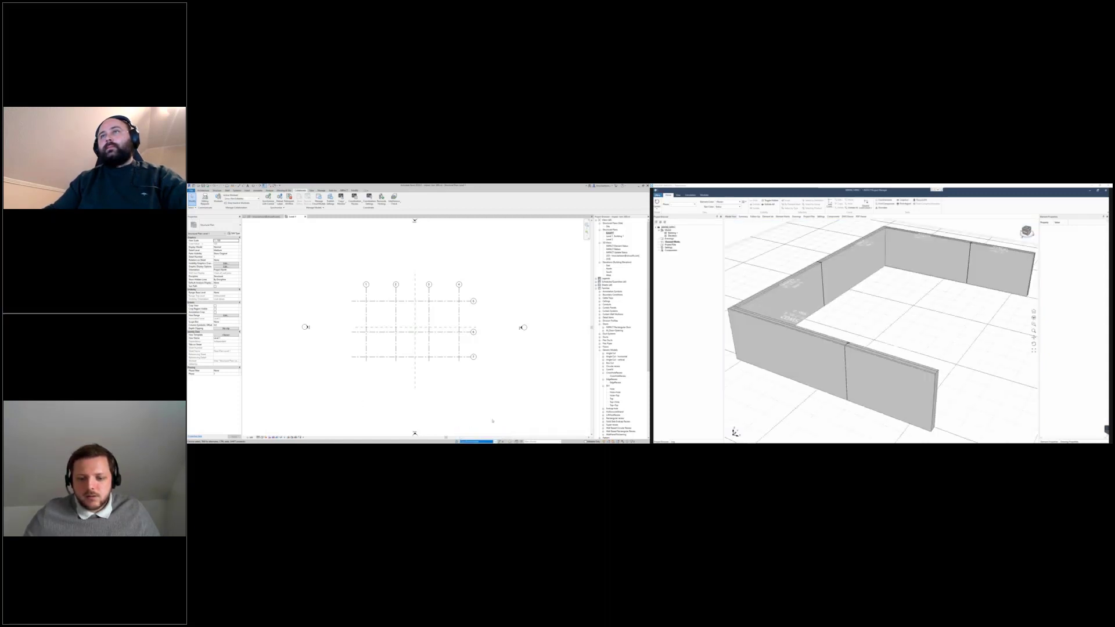
Open the IMPACT_BIM project from the project list in IMPACT Project Manager
{"action": "left_click", "coordinate": [658, 195]}
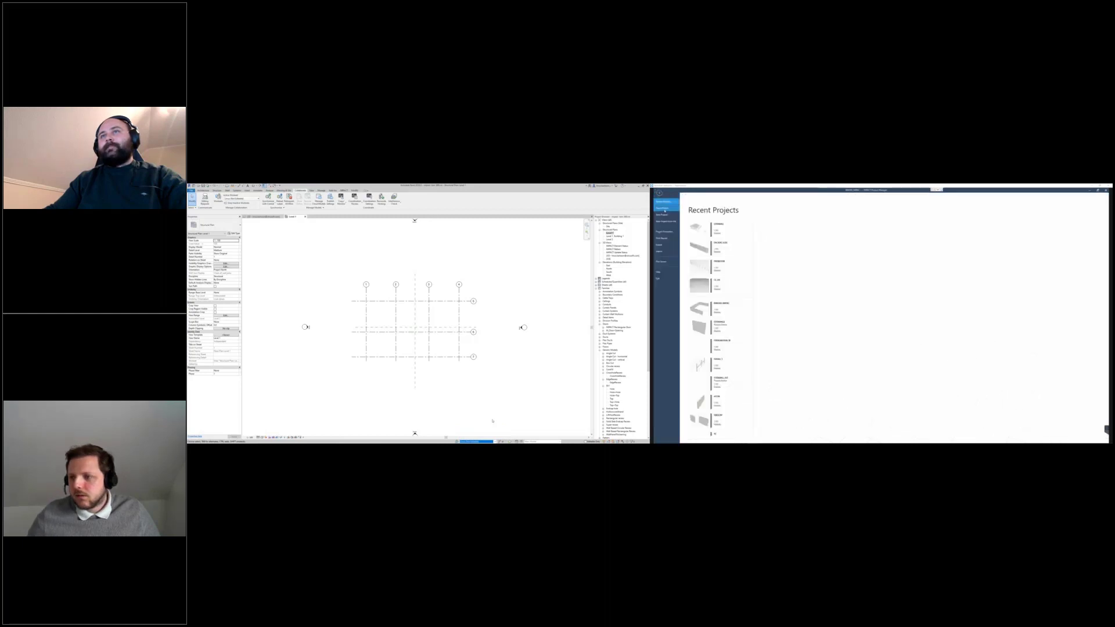
{"action": "left_click", "coordinate": [663, 208]}
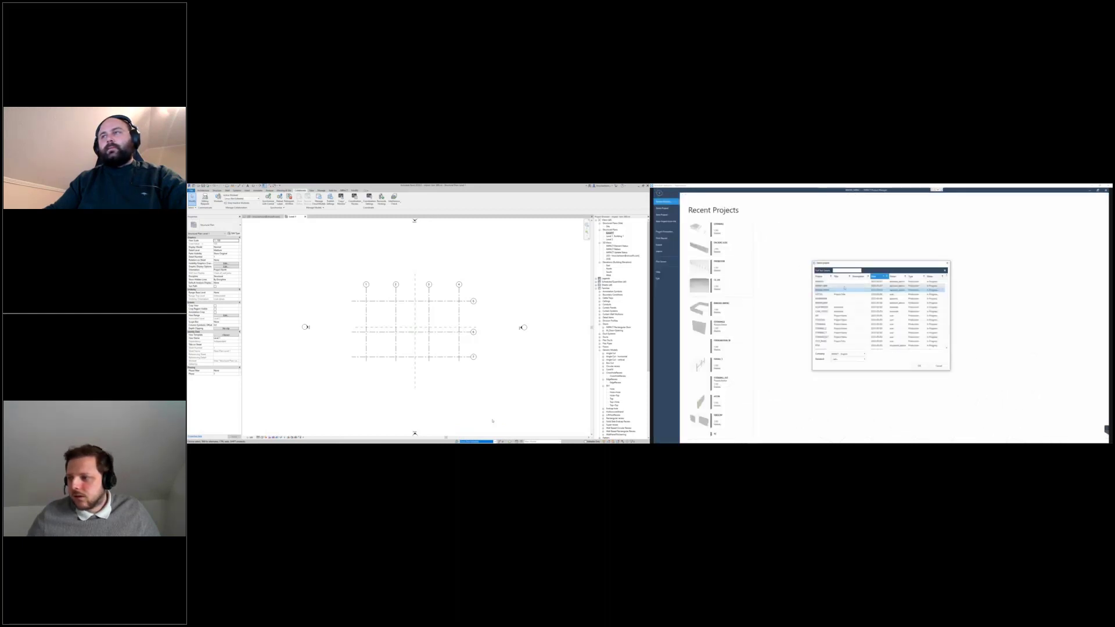
{"action": "left_click", "coordinate": [832, 285]}
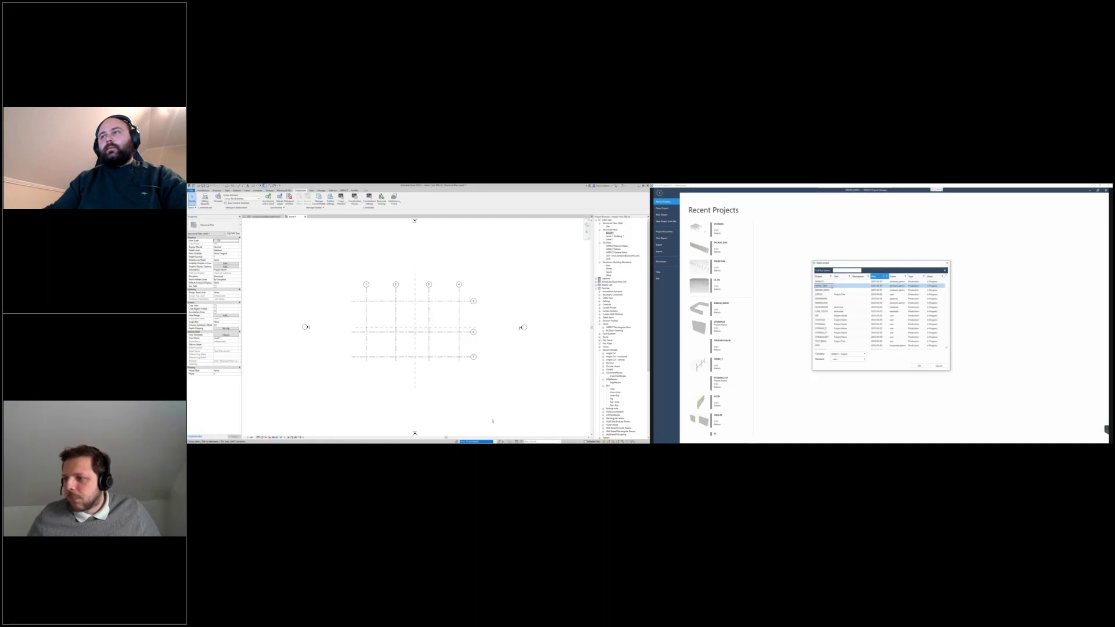
{"action": "double_click", "coordinate": [832, 285]}
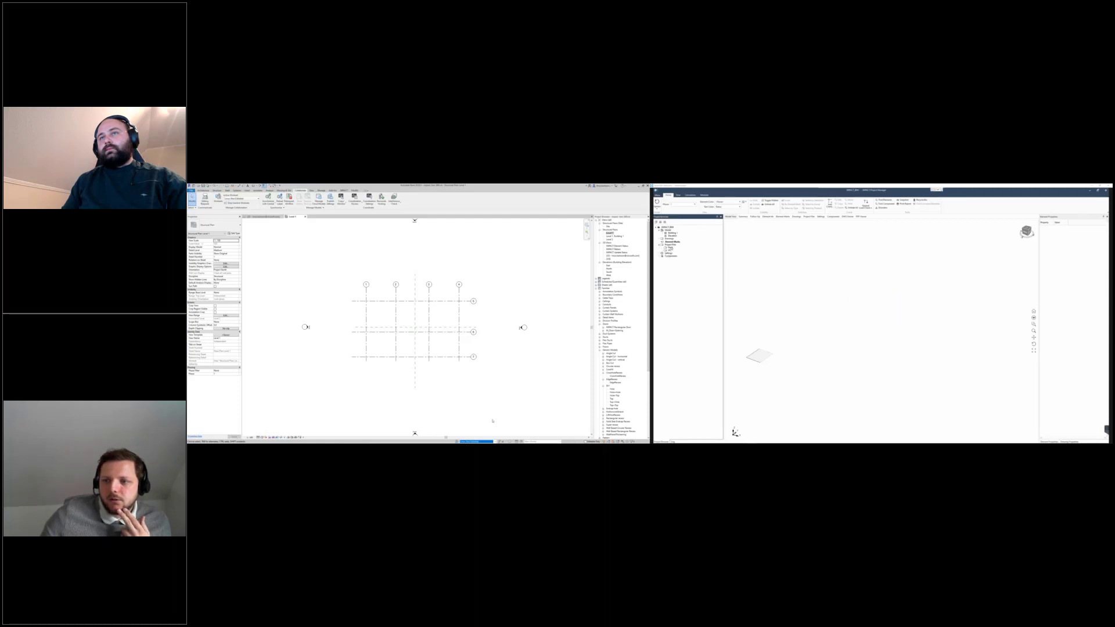
Open the Revit model listed among the project's files in a second Revit session and dismiss the startup message
{"action": "left_click", "coordinate": [670, 247]}
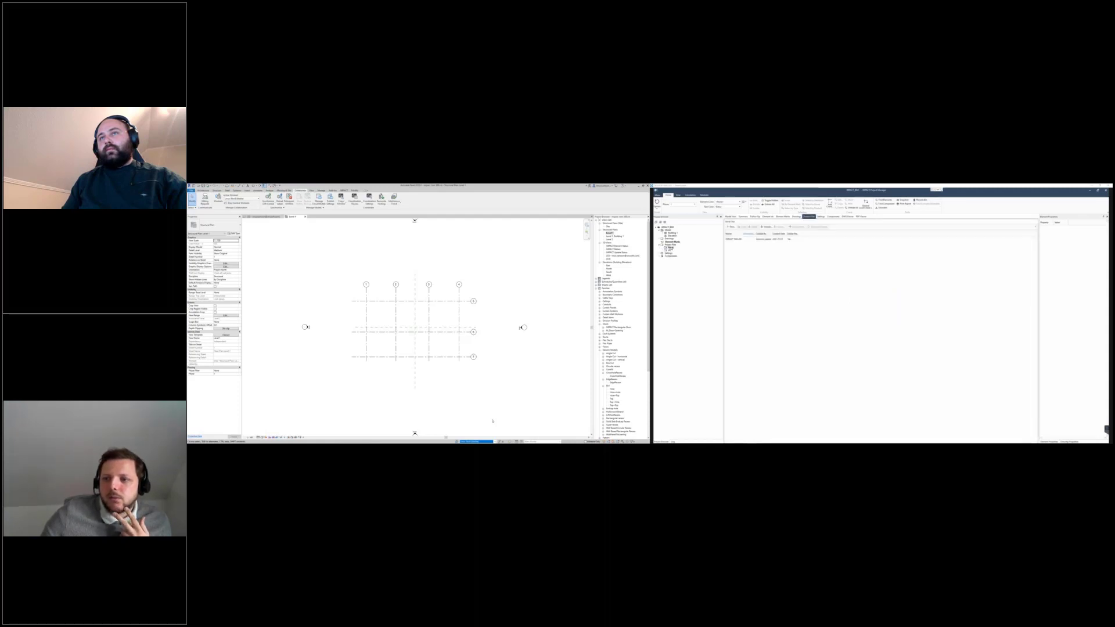
{"action": "left_click", "coordinate": [731, 240]}
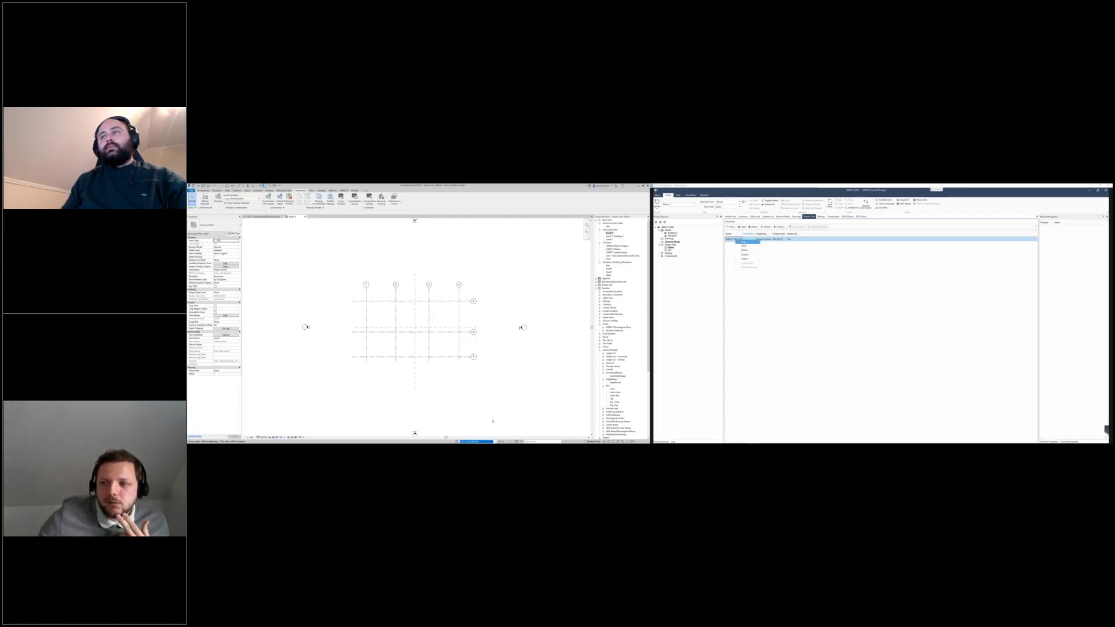
{"action": "left_click", "coordinate": [744, 243]}
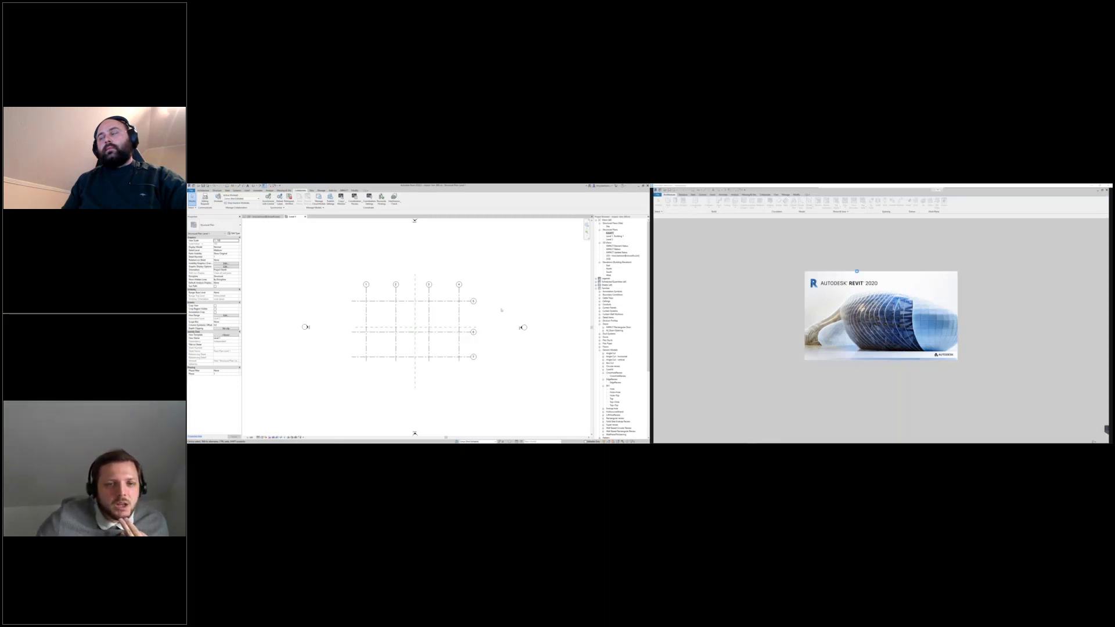
{"action": "scroll", "coordinate": [501, 311], "scroll_direction": "up", "scroll_amount": 1}
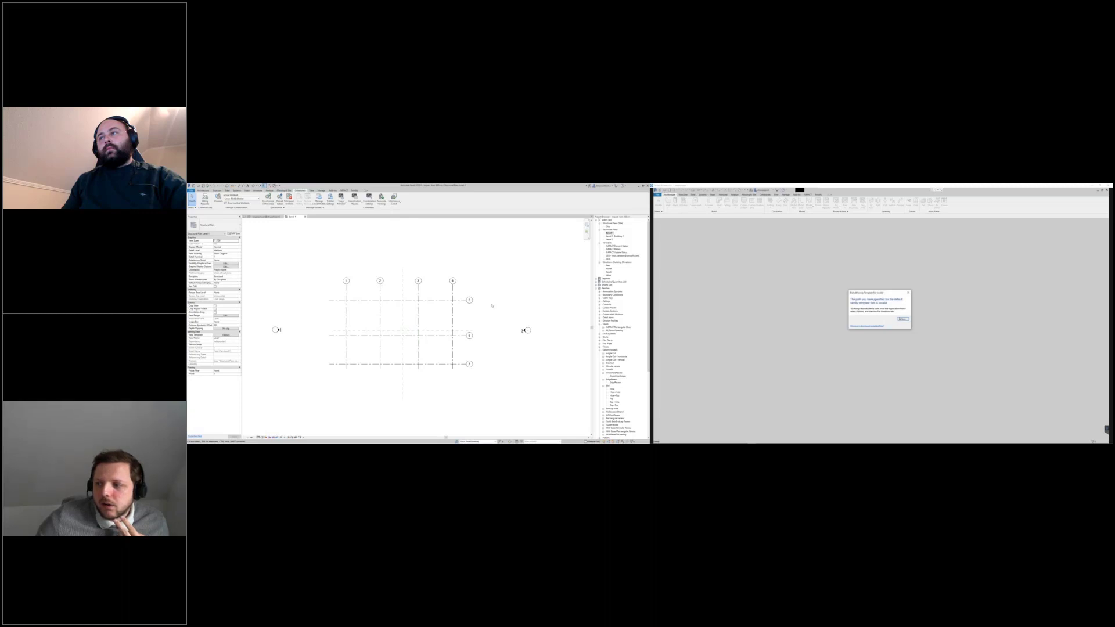
{"action": "left_click", "coordinate": [903, 319]}
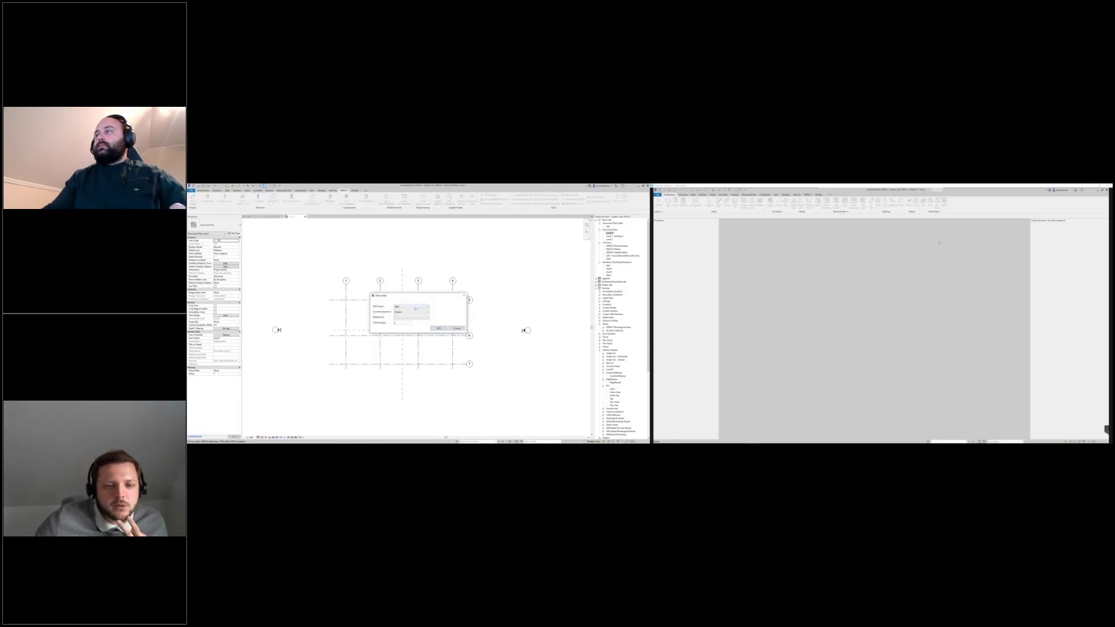
Choose the wall type, element type and remaining options in the first session's IMPACT Draw Wall dialog
{"action": "left_click", "coordinate": [412, 306]}
{"action": "left_click", "coordinate": [416, 317]}
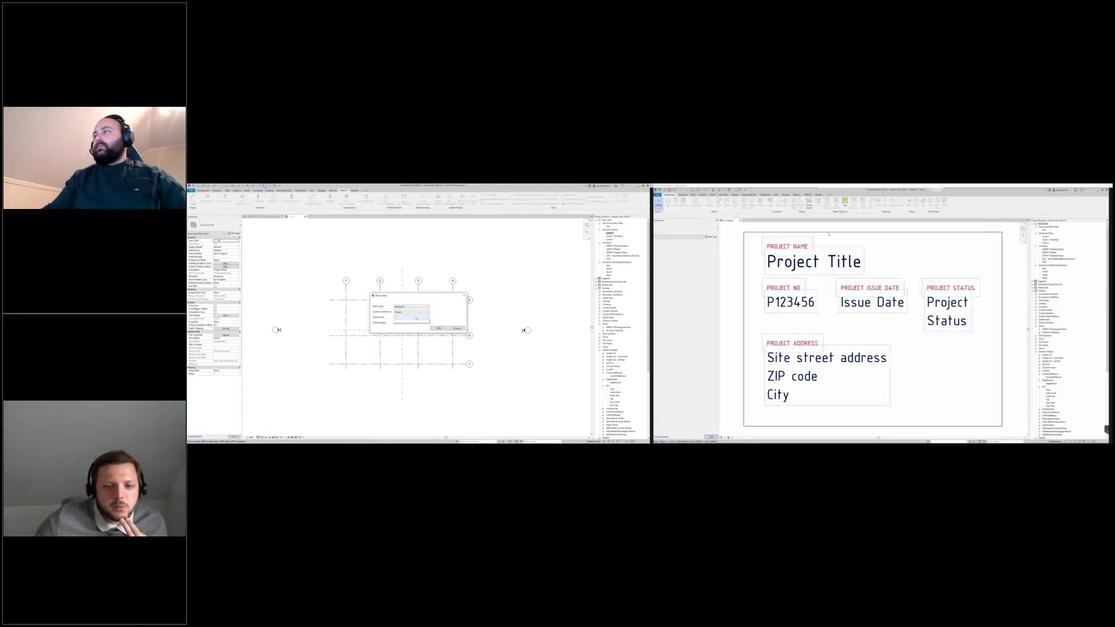
{"action": "left_click", "coordinate": [416, 312]}
{"action": "right_click", "coordinate": [1047, 237]}
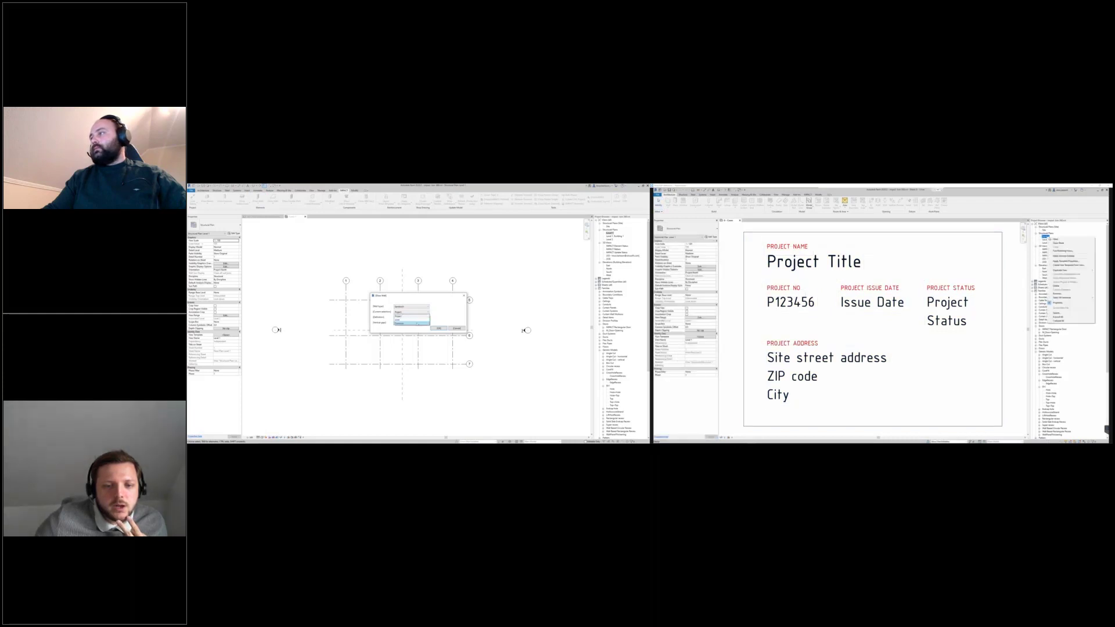
{"action": "left_click", "coordinate": [417, 321]}
{"action": "left_click", "coordinate": [417, 319]}
{"action": "left_click", "coordinate": [415, 324]}
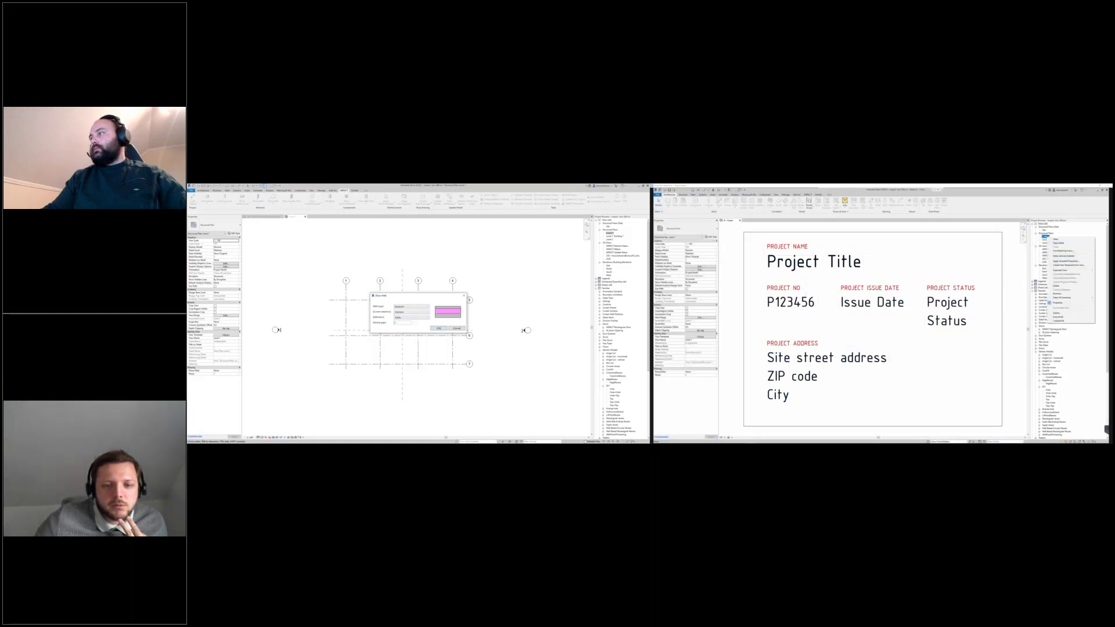
Accept the wall settings in the first session and duplicate the Level 1 structural plan in the second session
{"action": "double_click", "coordinate": [1045, 237]}
{"action": "right_click", "coordinate": [1046, 238]}
{"action": "left_click", "coordinate": [439, 329]}
{"action": "mouse_move", "coordinate": [1068, 270]}
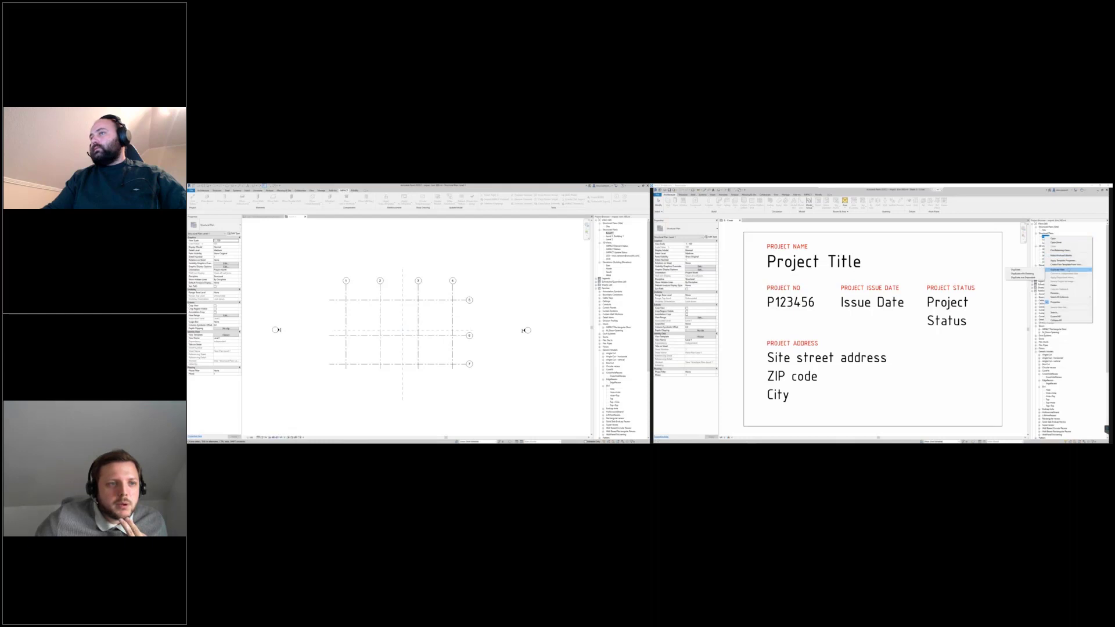
{"action": "left_click", "coordinate": [1016, 270]}
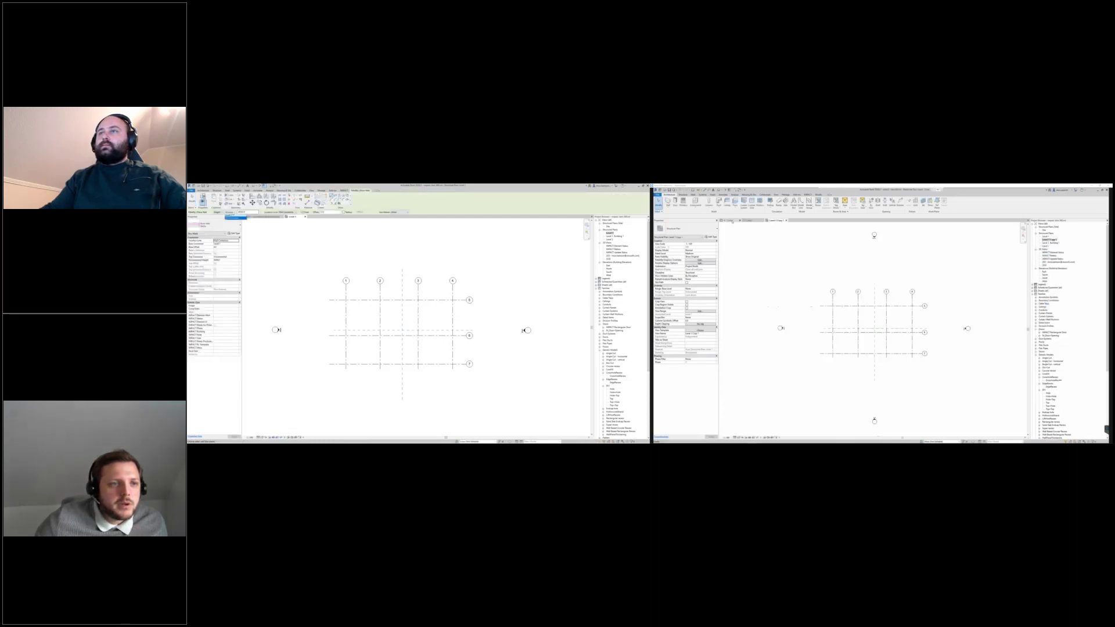
Set the new wall's height and location line options, and tile a 3D view beside the duplicated plan in the second session
{"action": "left_click", "coordinate": [233, 221]}
{"action": "left_click", "coordinate": [741, 221]}
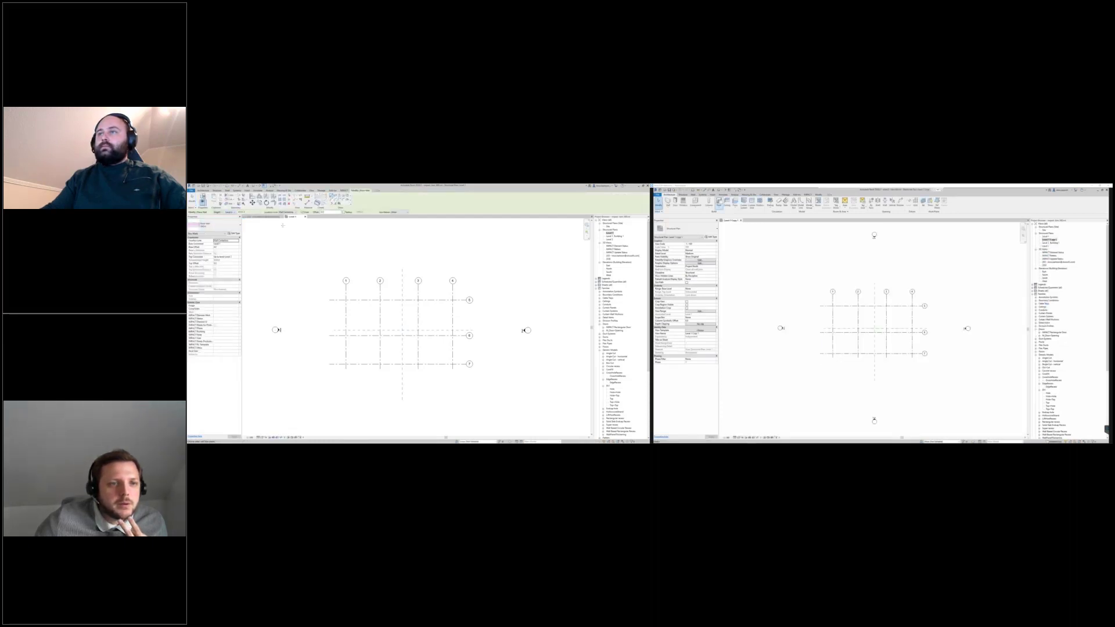
{"action": "left_click", "coordinate": [287, 212]}
{"action": "left_click", "coordinate": [719, 190]}
{"action": "key", "text": "w"}
{"action": "key", "text": "t"}
{"action": "left_click", "coordinate": [289, 221]}
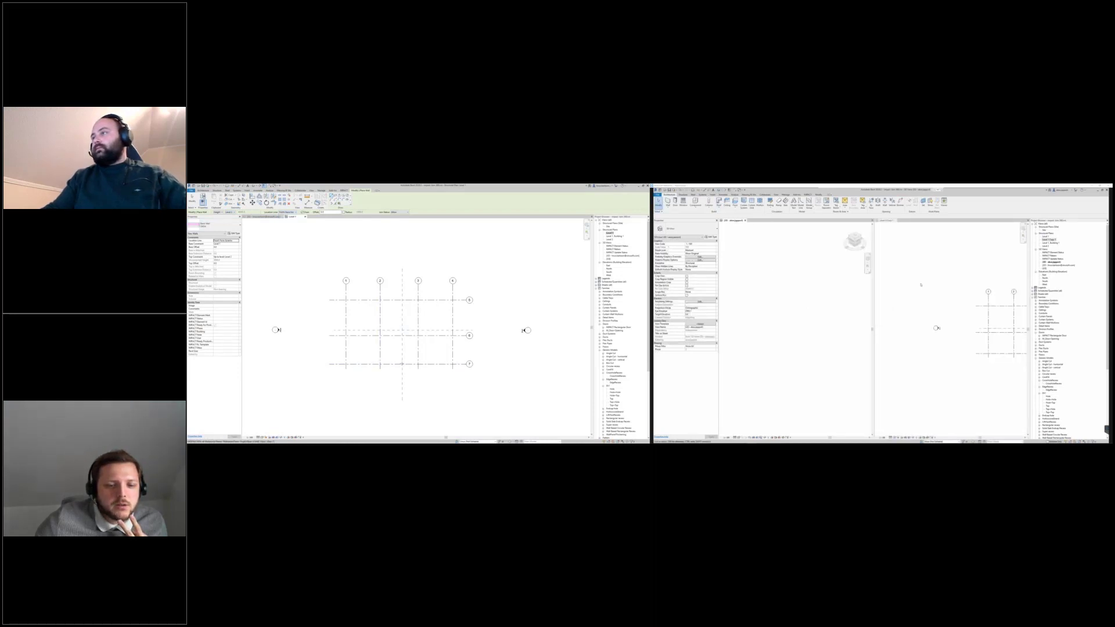
Draw three connected walls from the vertical reference plane along grids 7, 1 and 5, ending back at the reference plane
{"action": "scroll", "coordinate": [921, 284], "scroll_direction": "down", "scroll_amount": 2}
{"action": "left_click", "coordinate": [402, 364]}
{"action": "scroll", "coordinate": [966, 298], "scroll_direction": "up", "scroll_amount": 1}
{"action": "left_click", "coordinate": [347, 364]}
{"action": "scroll", "coordinate": [943, 301], "scroll_direction": "up", "scroll_amount": 1}
{"action": "middle_click_drag", "start_coordinate": [1022, 307], "coordinate": [948, 298]}
{"action": "left_click", "coordinate": [347, 301]}
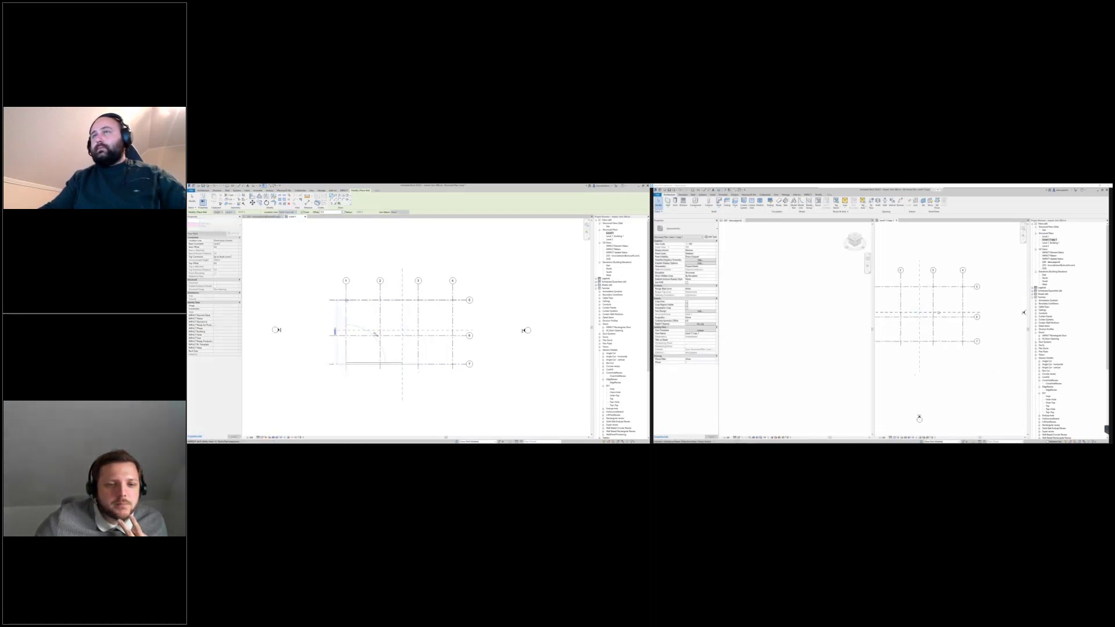
{"action": "left_click", "coordinate": [402, 300]}
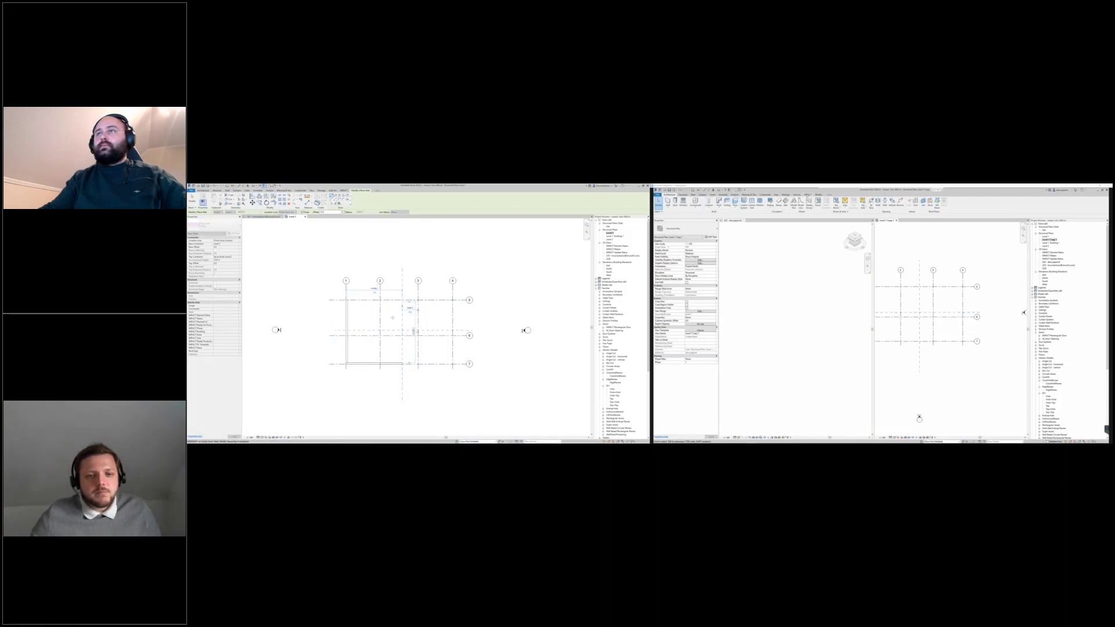
{"action": "key", "text": "Escape"}
{"action": "left_click", "coordinate": [807, 195]}
{"action": "key", "text": "Escape"}
{"action": "key", "text": "Escape"}
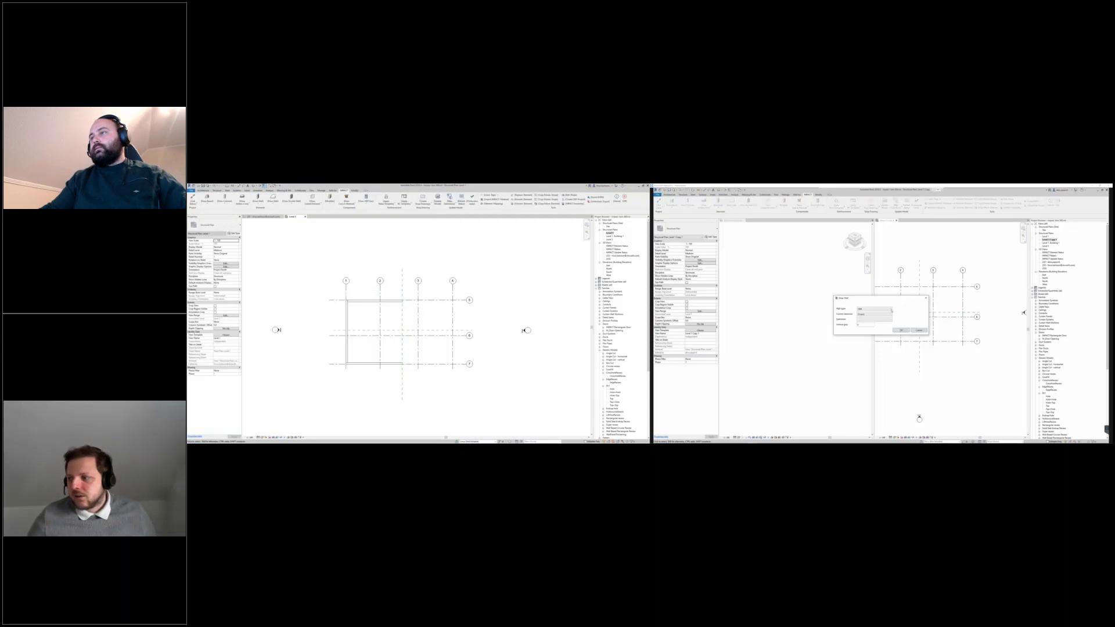
Choose the wall, element and type options in the second session's Draw Wall dialog, enter 20 as the remaining value, and accept
{"action": "left_click", "coordinate": [880, 309]}
{"action": "left_click", "coordinate": [868, 320]}
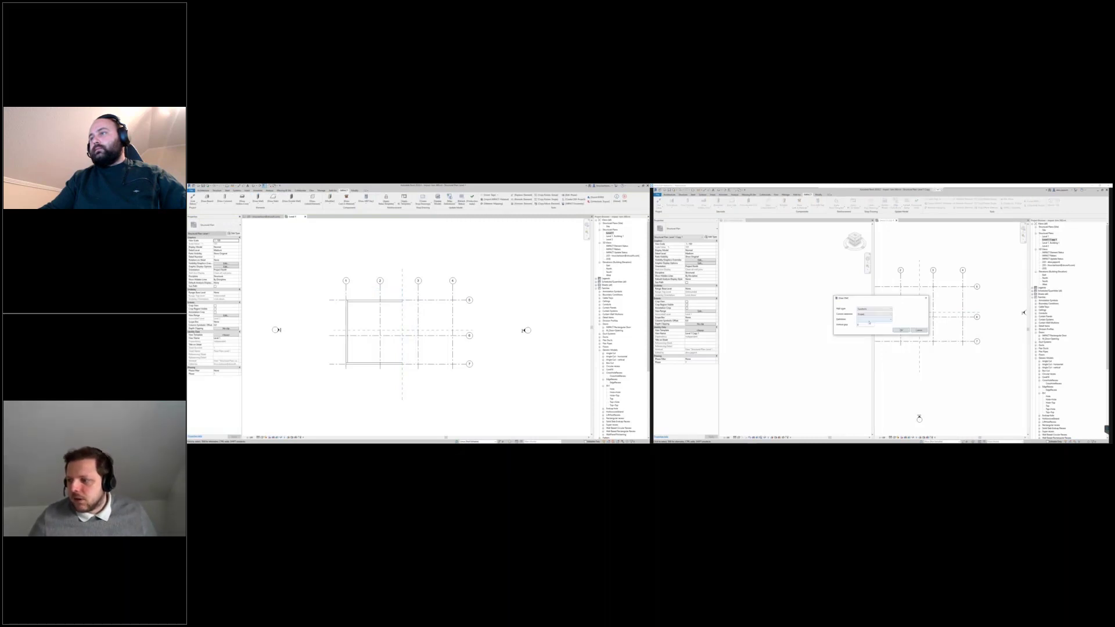
{"action": "left_click", "coordinate": [867, 315]}
{"action": "left_click", "coordinate": [867, 319]}
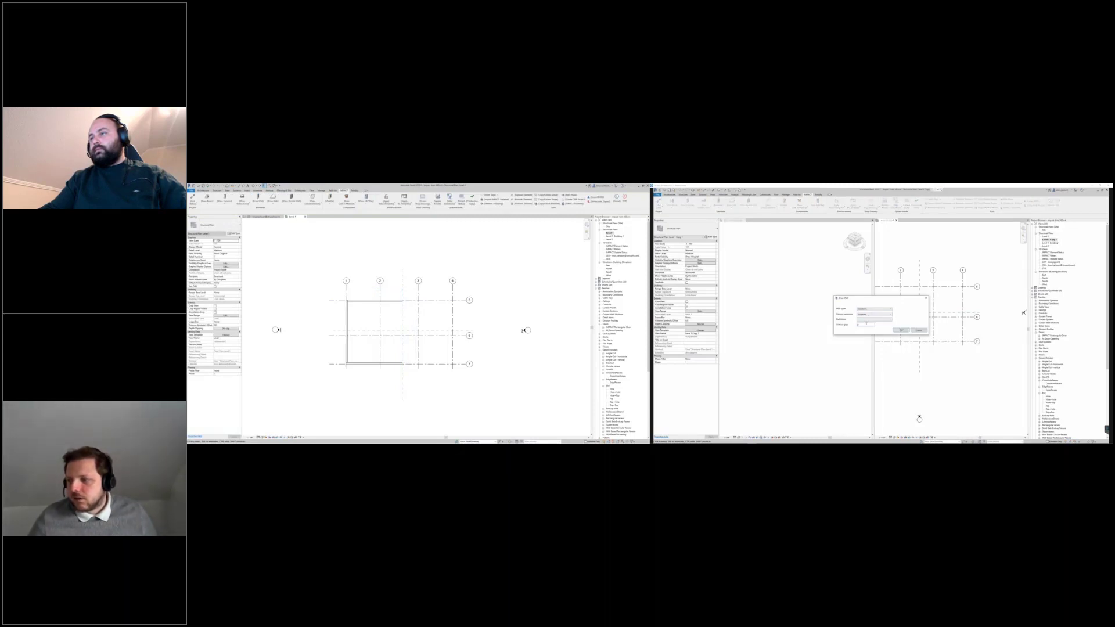
{"action": "left_click", "coordinate": [866, 320]}
{"action": "left_click", "coordinate": [859, 325]}
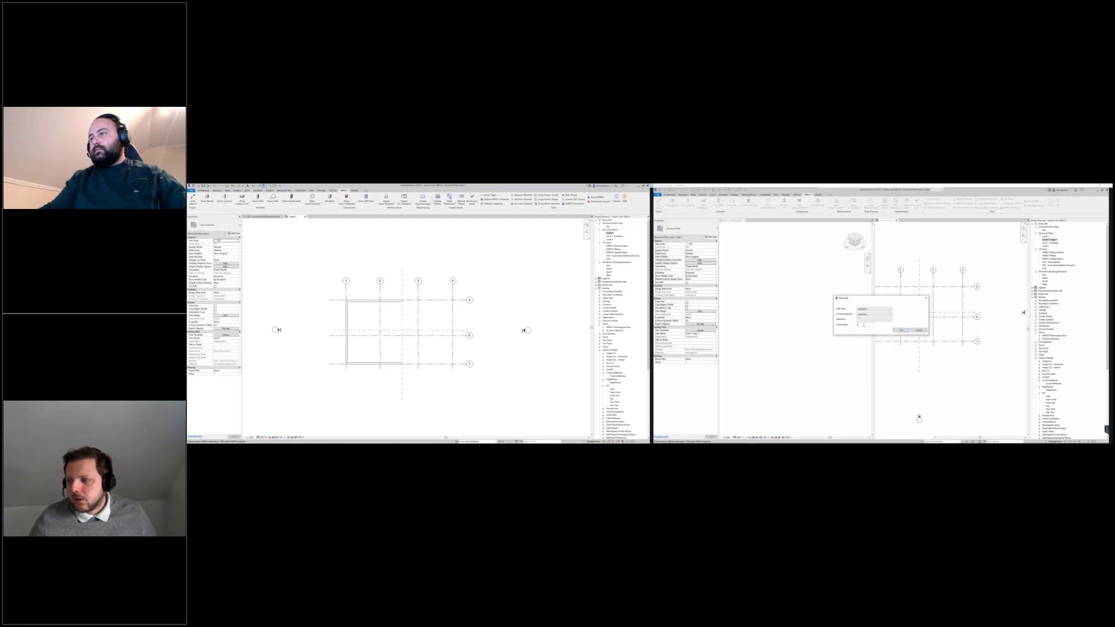
{"action": "type", "text": "20"}
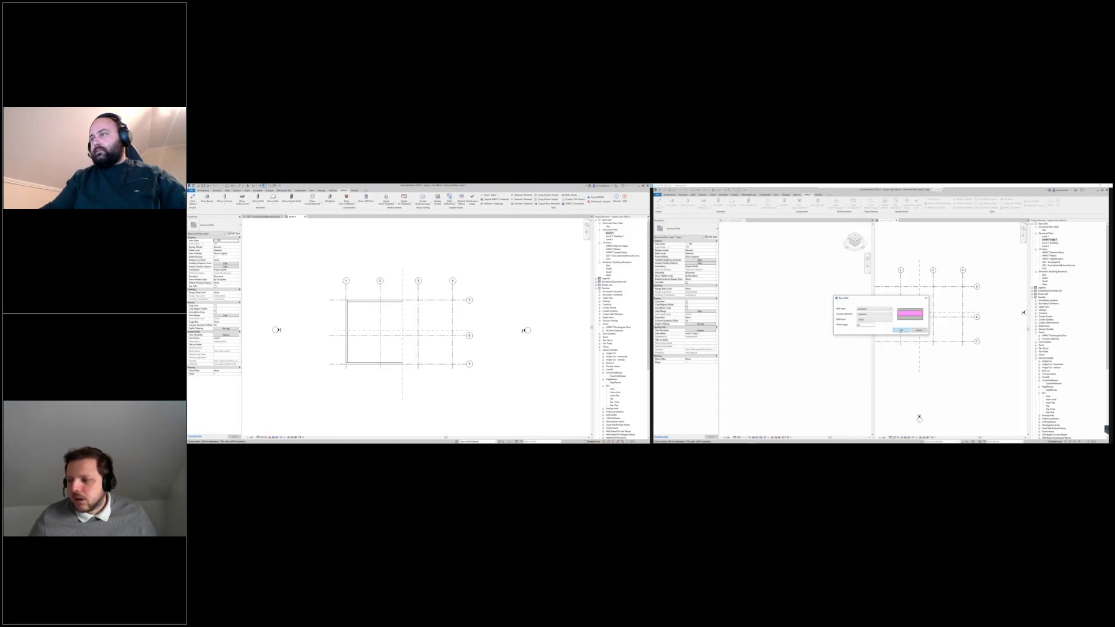
{"action": "left_click", "coordinate": [901, 331]}
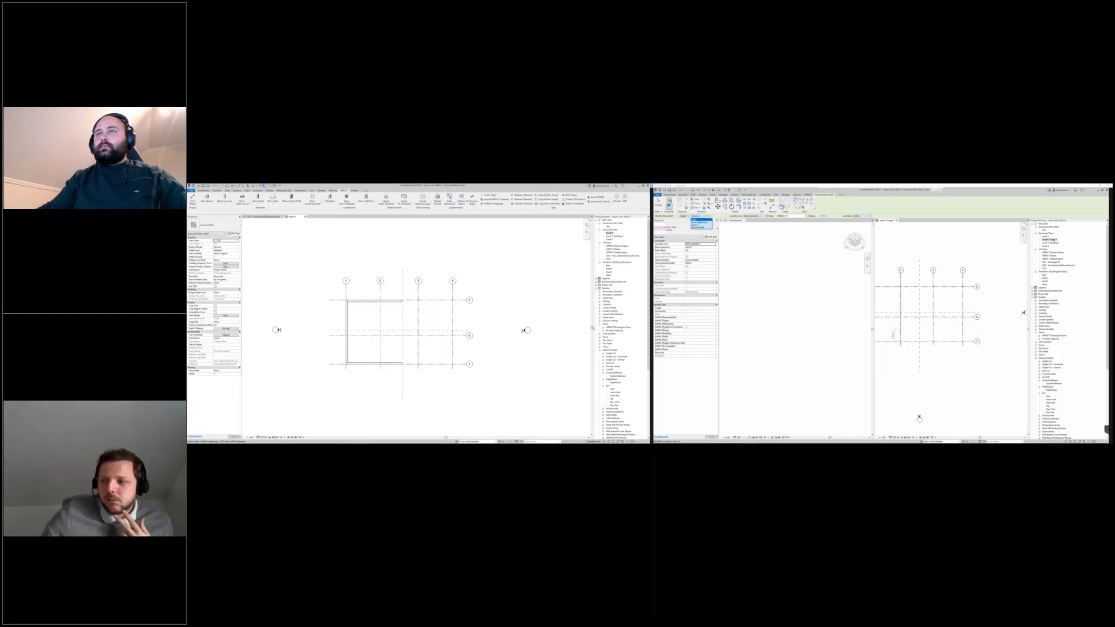
Set the second session's wall height and location line options, and tile the first session's 3D view beside its plan, fitting both views
{"action": "left_click", "coordinate": [698, 226]}
{"action": "left_click", "coordinate": [264, 216]}
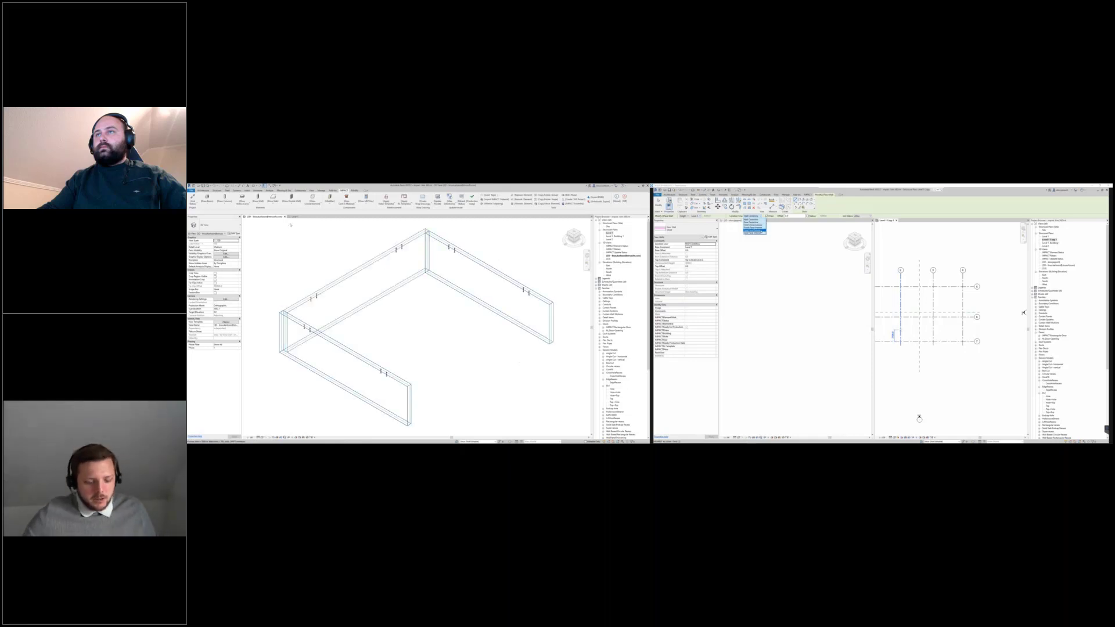
{"action": "left_click", "coordinate": [754, 230]}
{"action": "key", "text": "w"}
{"action": "key", "text": "t"}
{"action": "scroll", "coordinate": [935, 282], "scroll_direction": "up", "scroll_amount": 2}
{"action": "key", "text": "z"}
{"action": "key", "text": "a"}
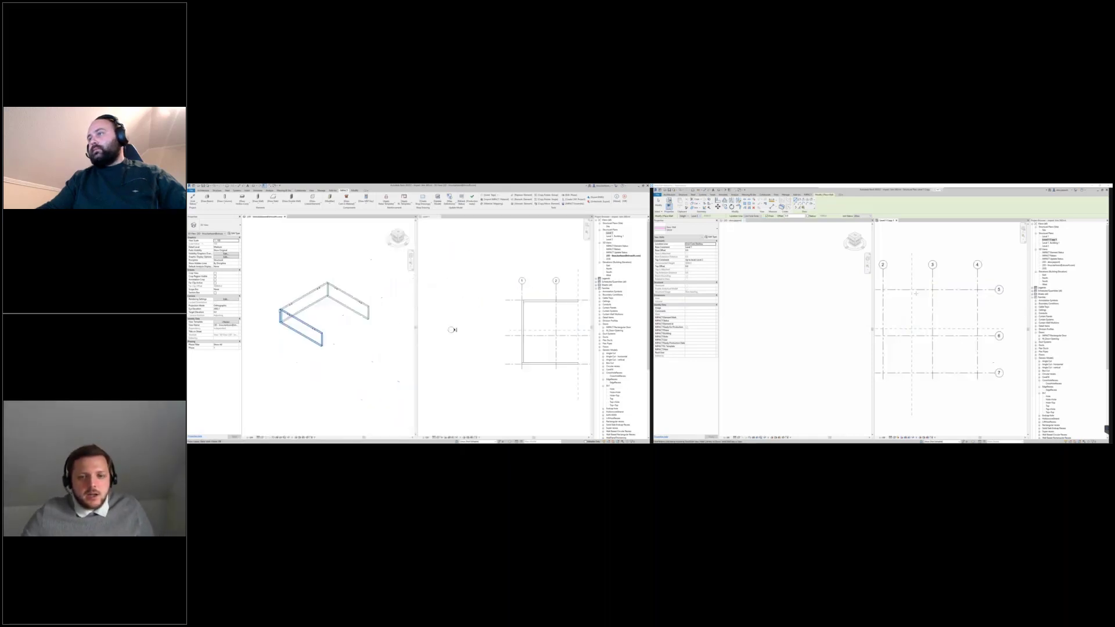
Draw three connected walls in the second session from the vertical reference plane along grids 5, 4 and 7, ending at the plane
{"action": "left_click", "coordinate": [912, 290]}
{"action": "scroll", "coordinate": [524, 320], "scroll_direction": "up", "scroll_amount": 3}
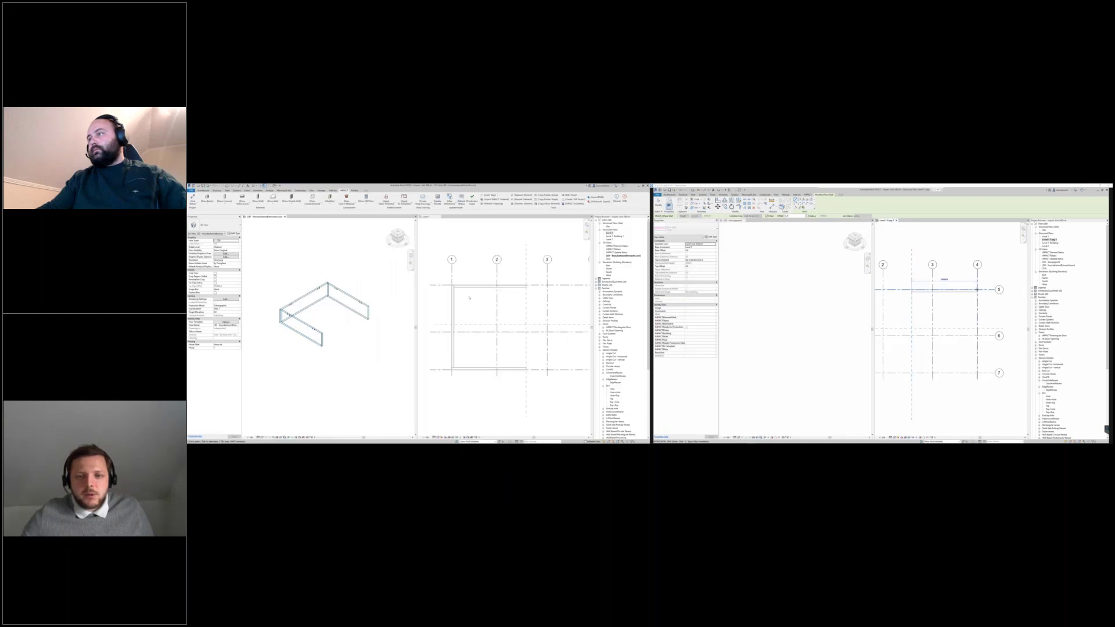
{"action": "left_click", "coordinate": [977, 290]}
{"action": "left_click", "coordinate": [476, 273]}
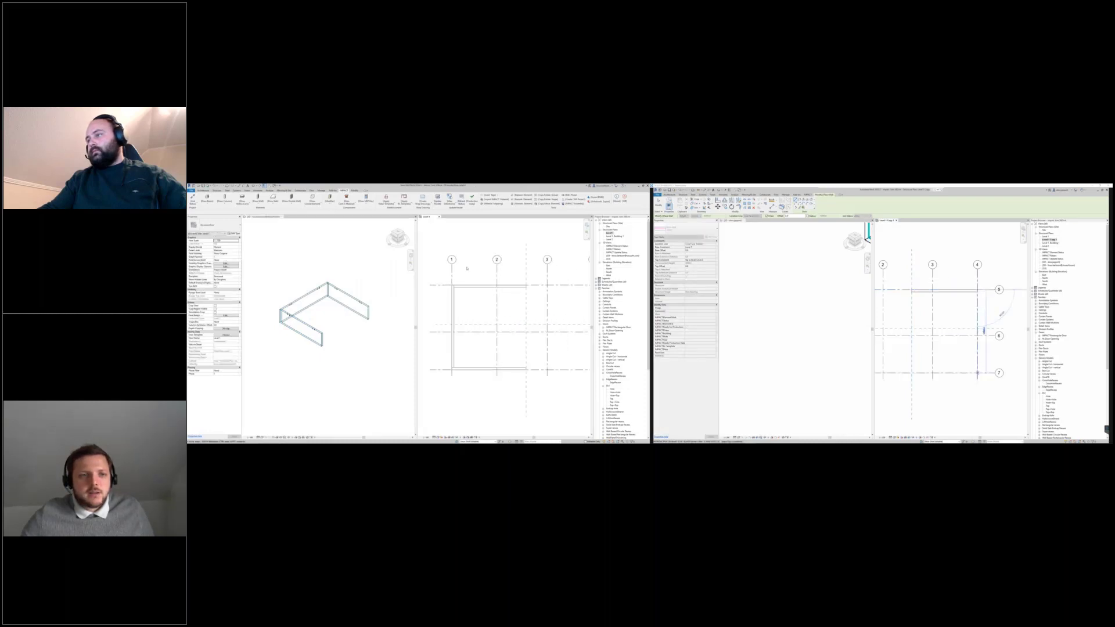
Start the IMPACT wall split in the first session, selecting its three walls and grids 2 and 6 as split lines
{"action": "left_click", "coordinate": [258, 201]}
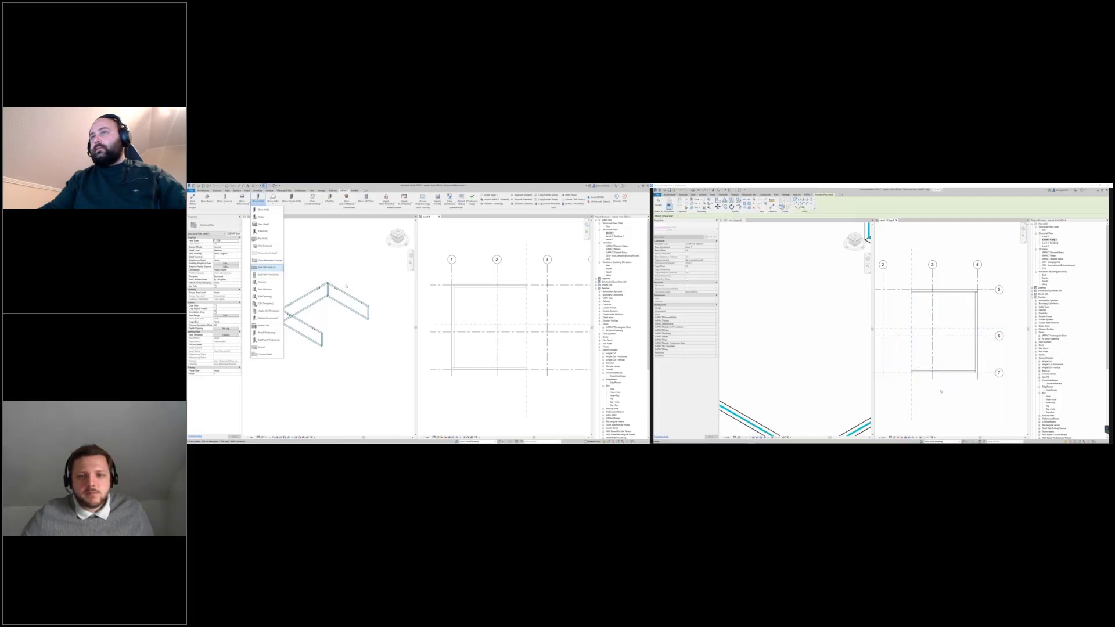
{"action": "left_click", "coordinate": [266, 268]}
{"action": "key", "text": "Escape"}
{"action": "key", "text": "Escape"}
{"action": "left_click", "coordinate": [504, 287]}
{"action": "left_click", "coordinate": [453, 342]}
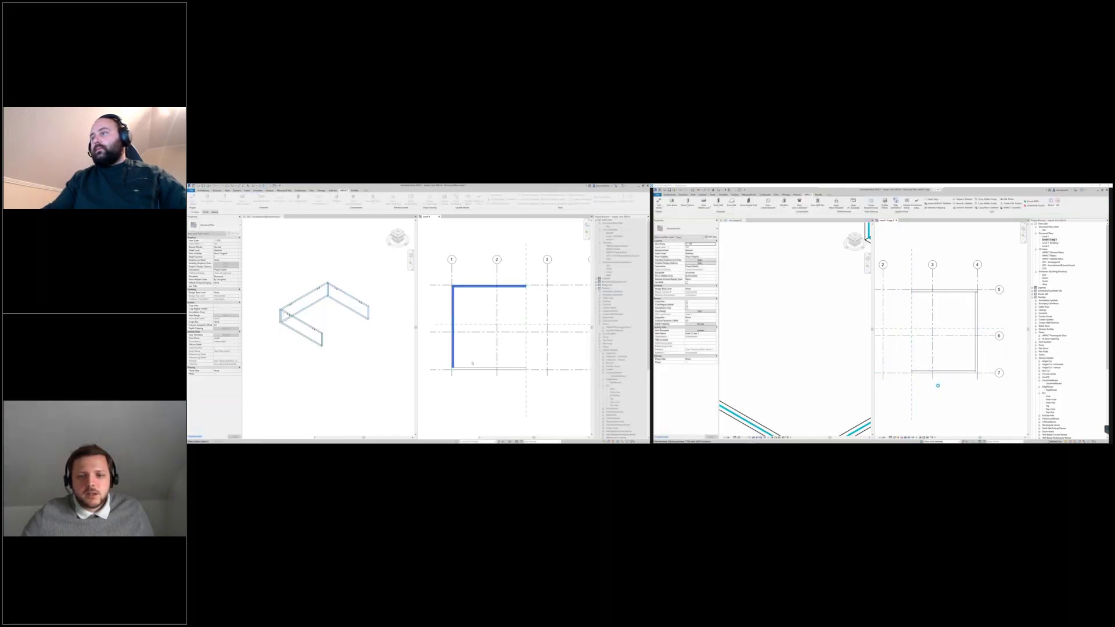
{"action": "left_click", "coordinate": [475, 369]}
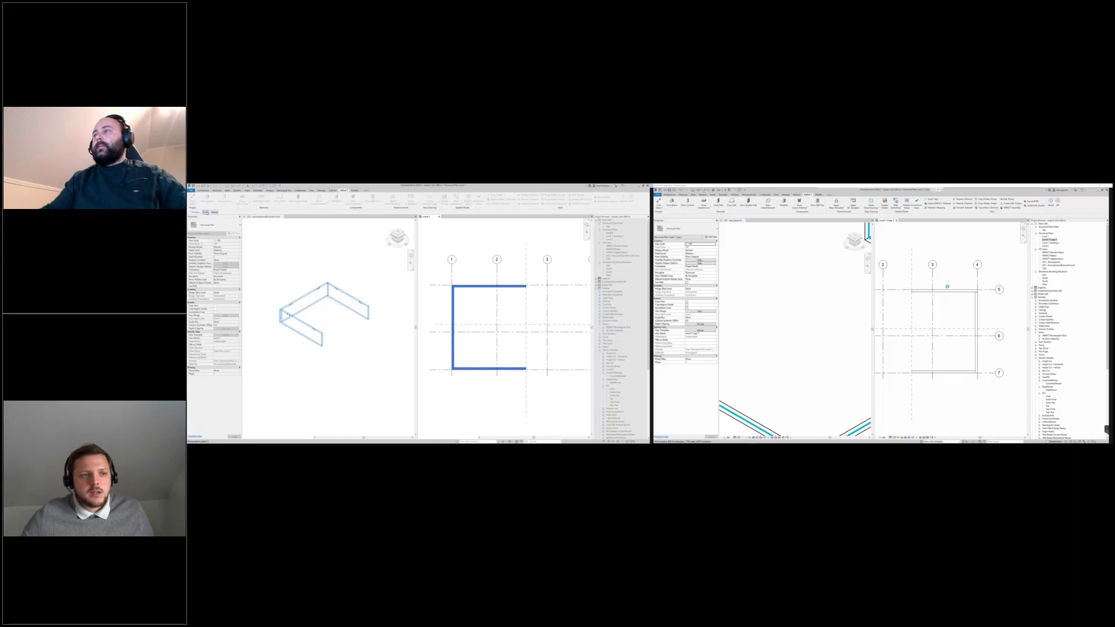
{"action": "left_click", "coordinate": [206, 212]}
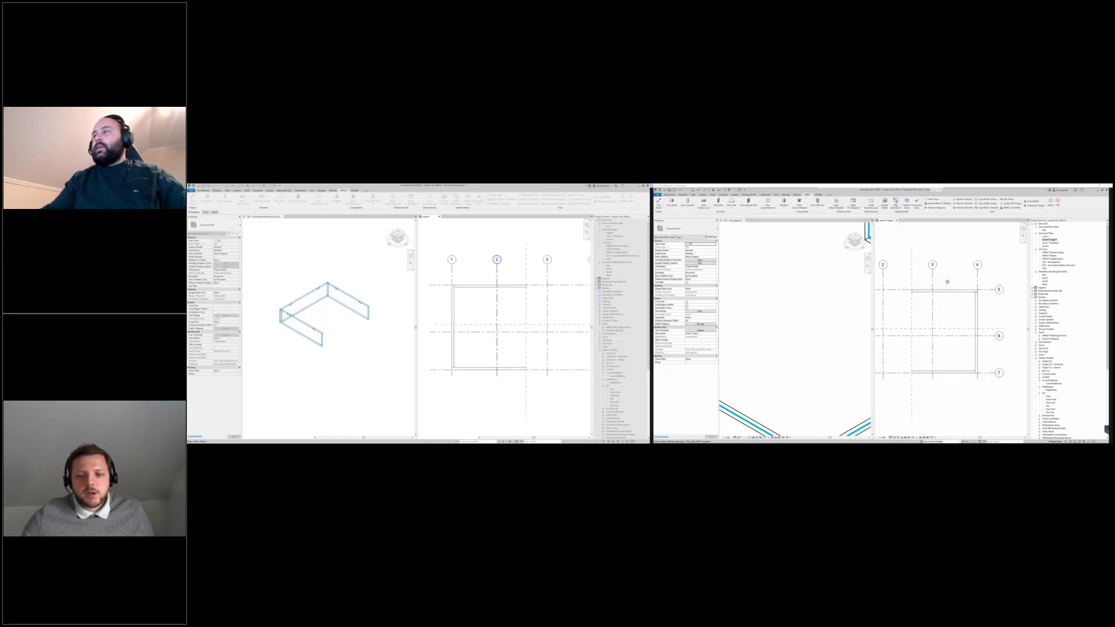
{"action": "left_click", "coordinate": [203, 212]}
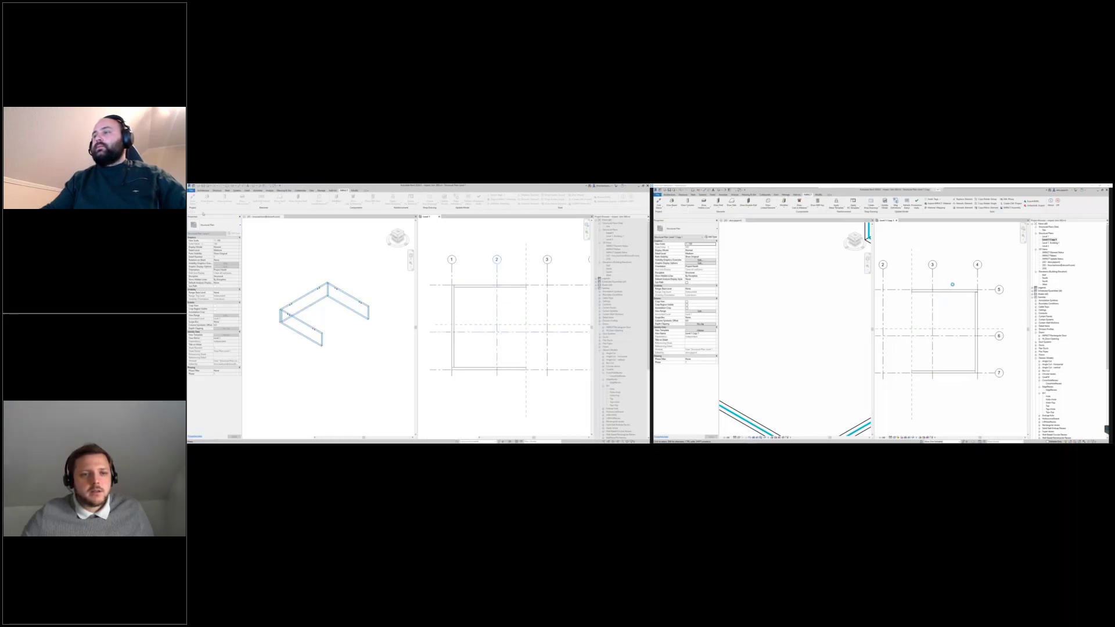
Choose the joint profile for the first session's wall split and apply the split
{"action": "left_click", "coordinate": [414, 296]}
{"action": "scroll", "coordinate": [820, 341], "scroll_direction": "down", "scroll_amount": 2}
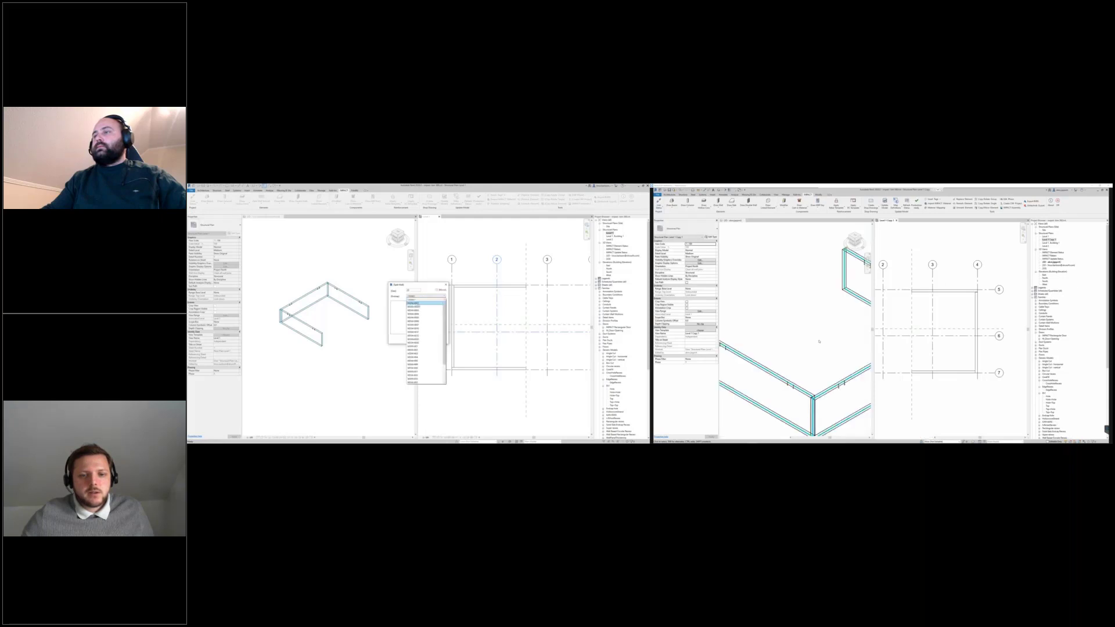
{"action": "scroll", "coordinate": [809, 349], "scroll_direction": "down", "scroll_amount": 3}
{"action": "middle_click_drag", "start_coordinate": [809, 349], "coordinate": [812, 301], "text": "shift"}
{"action": "scroll", "coordinate": [795, 338], "scroll_direction": "up", "scroll_amount": 1}
{"action": "left_click", "coordinate": [419, 303]}
{"action": "scroll", "coordinate": [811, 302], "scroll_direction": "down", "scroll_amount": 1}
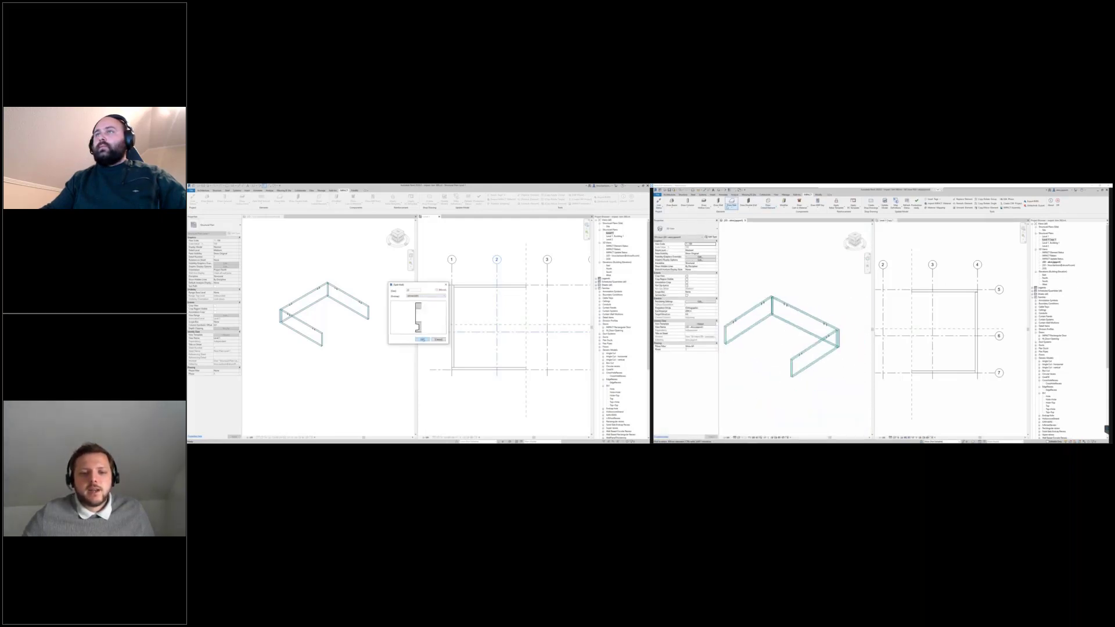
{"action": "left_click", "coordinate": [422, 339]}
Start the IMPACT wall split in the second session, selecting its three walls and grids 3 and 6 as split lines
{"action": "left_click", "coordinate": [718, 203]}
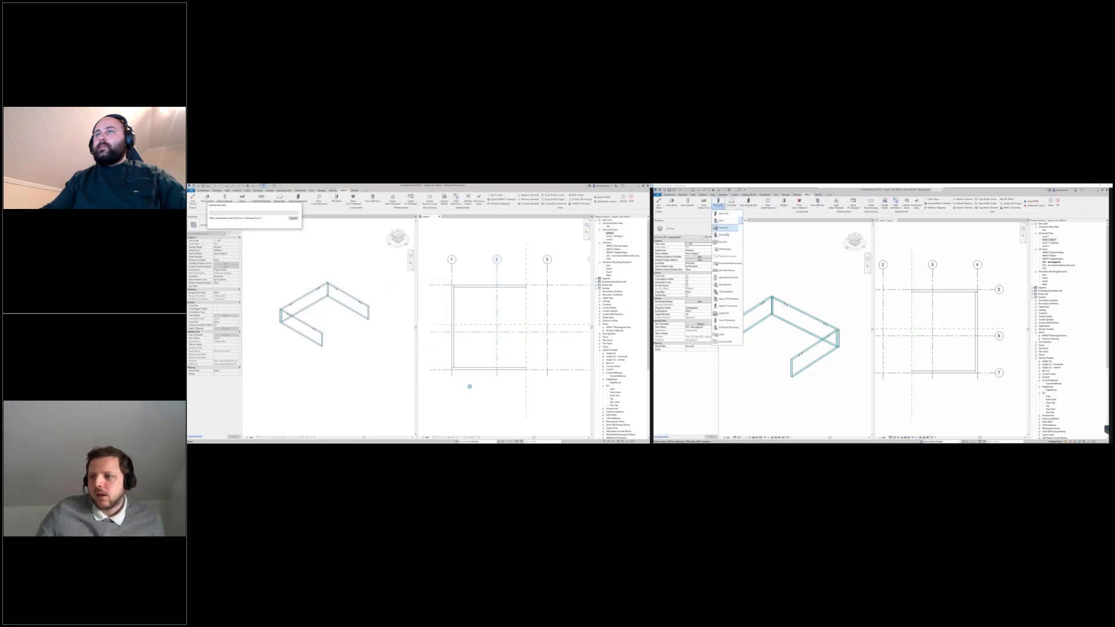
{"action": "left_click", "coordinate": [731, 271]}
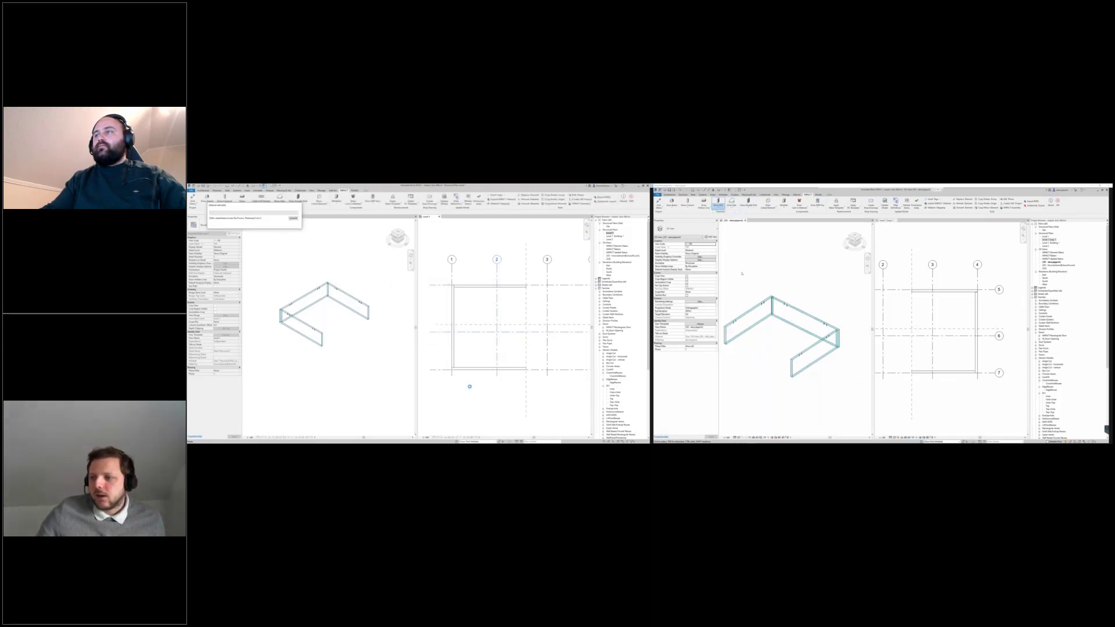
{"action": "left_click", "coordinate": [924, 293]}
{"action": "left_click", "coordinate": [976, 307]}
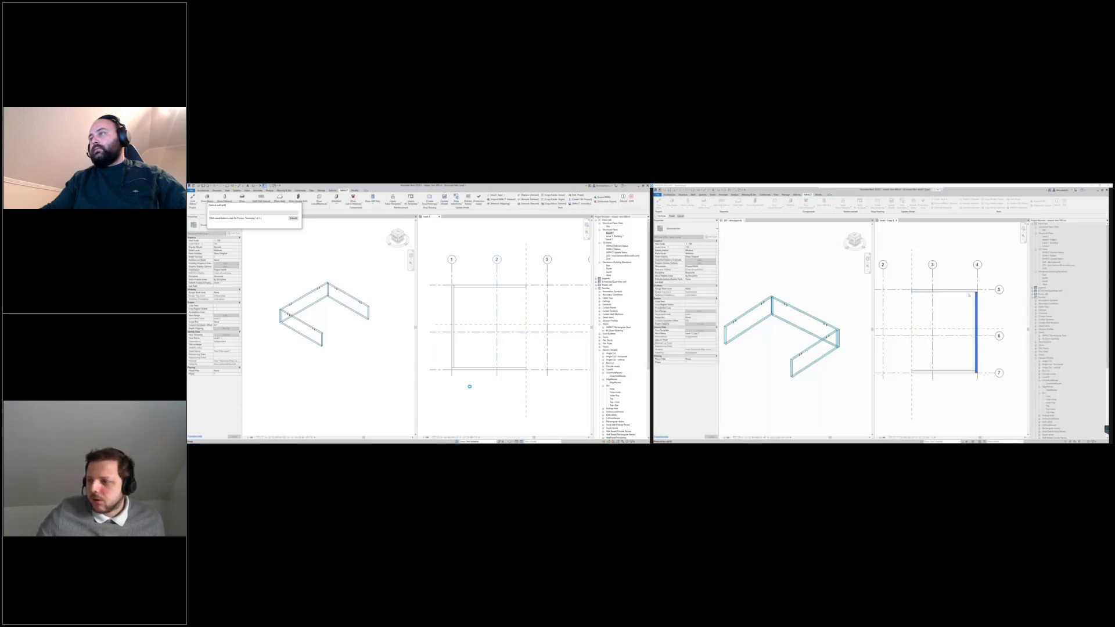
{"action": "left_click", "coordinate": [953, 292]}
{"action": "left_click", "coordinate": [959, 374]}
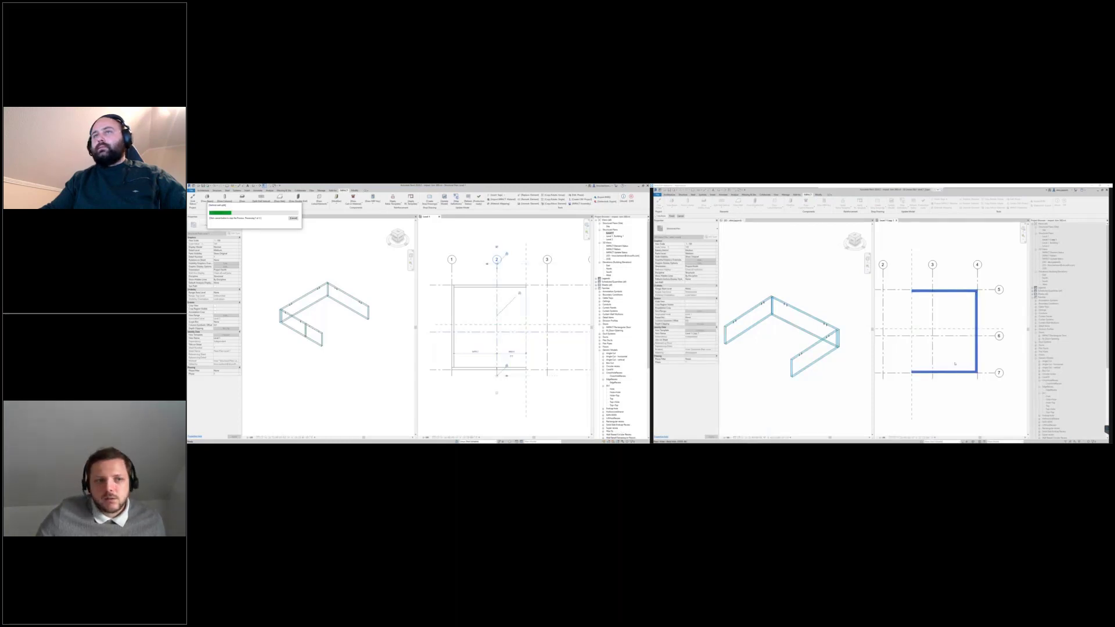
{"action": "left_click", "coordinate": [671, 216]}
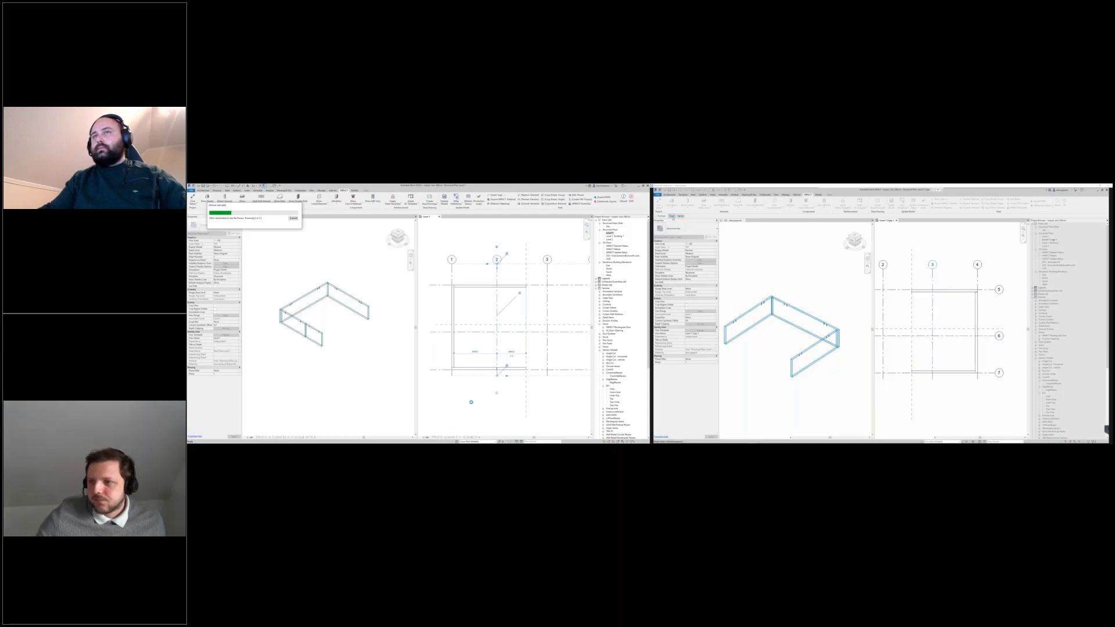
{"action": "left_click", "coordinate": [672, 216]}
Choose the joint profile for the second session's wall split and apply the split
{"action": "left_click", "coordinate": [742, 257]}
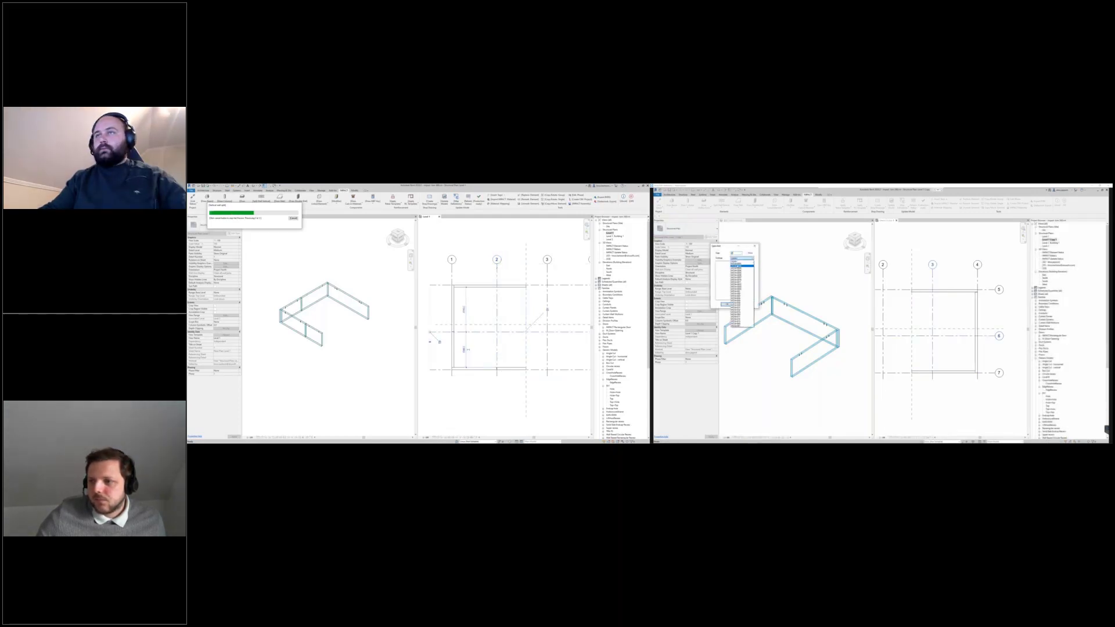
{"action": "left_click", "coordinate": [741, 263]}
{"action": "left_click", "coordinate": [740, 258]}
{"action": "left_click", "coordinate": [738, 261]}
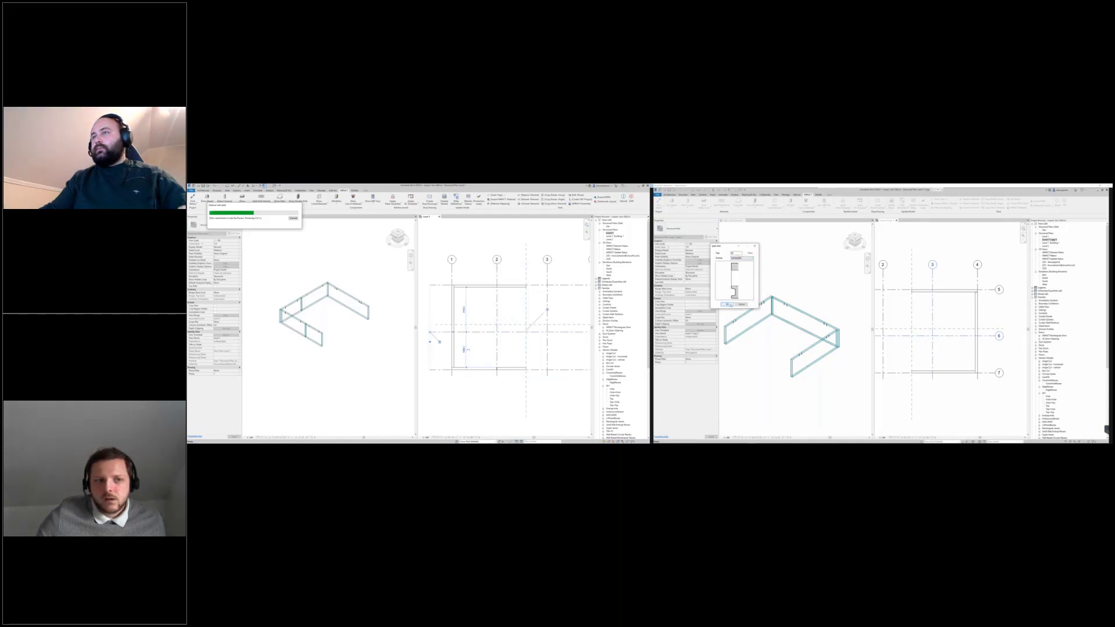
{"action": "left_click", "coordinate": [728, 304]}
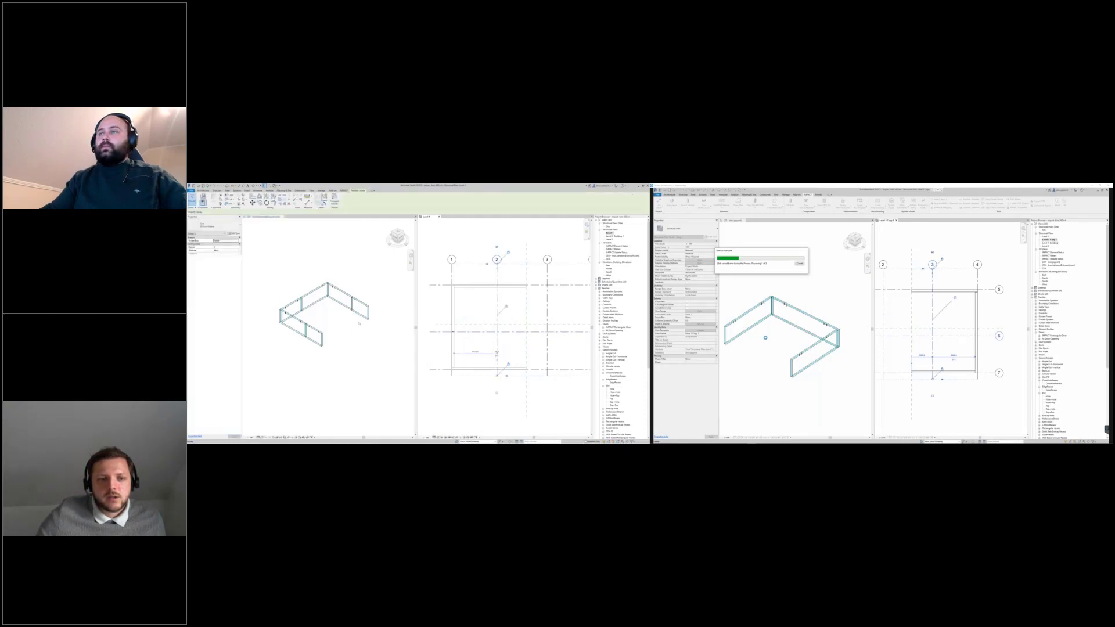
Synchronize the first session's split walls with the central model
{"action": "left_click", "coordinate": [356, 318]}
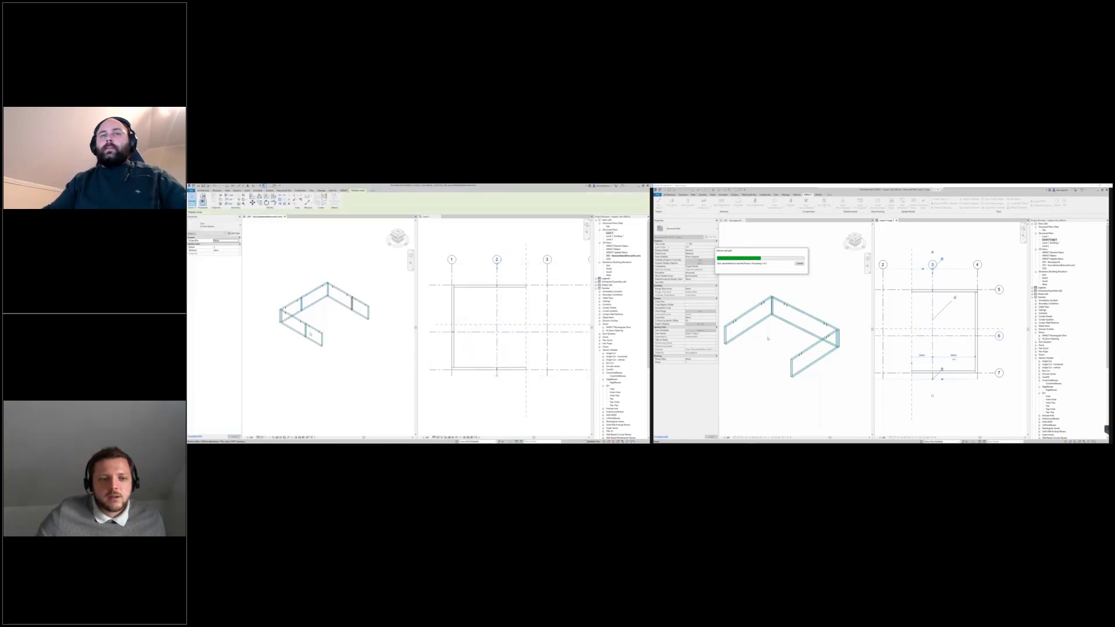
{"action": "scroll", "coordinate": [767, 338], "scroll_direction": "up", "scroll_amount": 1}
{"action": "left_click", "coordinate": [301, 190]}
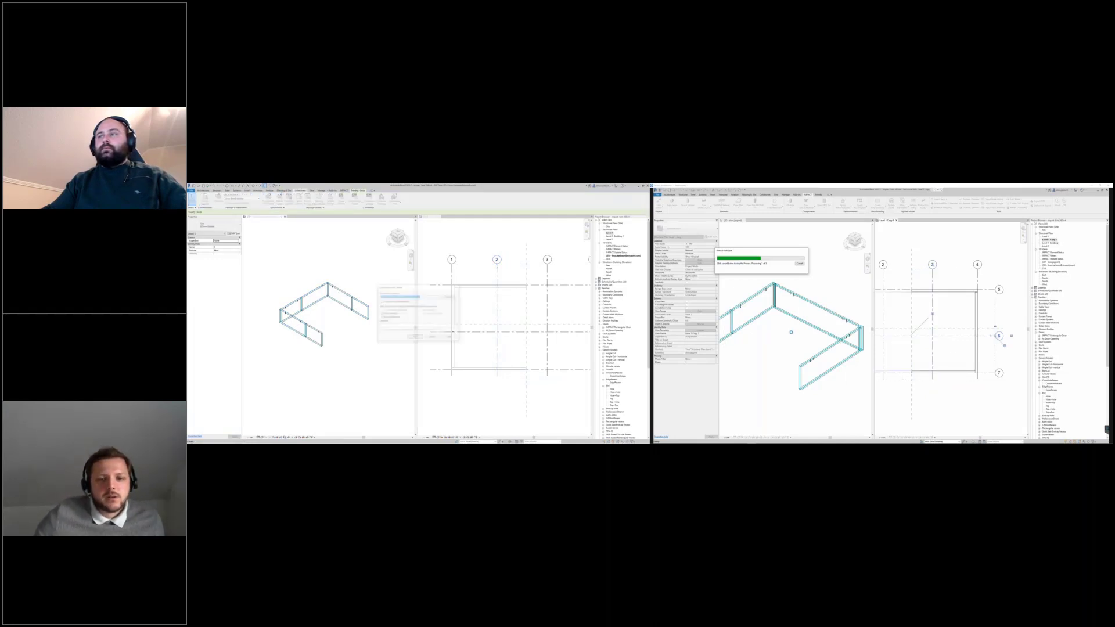
{"action": "left_click", "coordinate": [415, 337]}
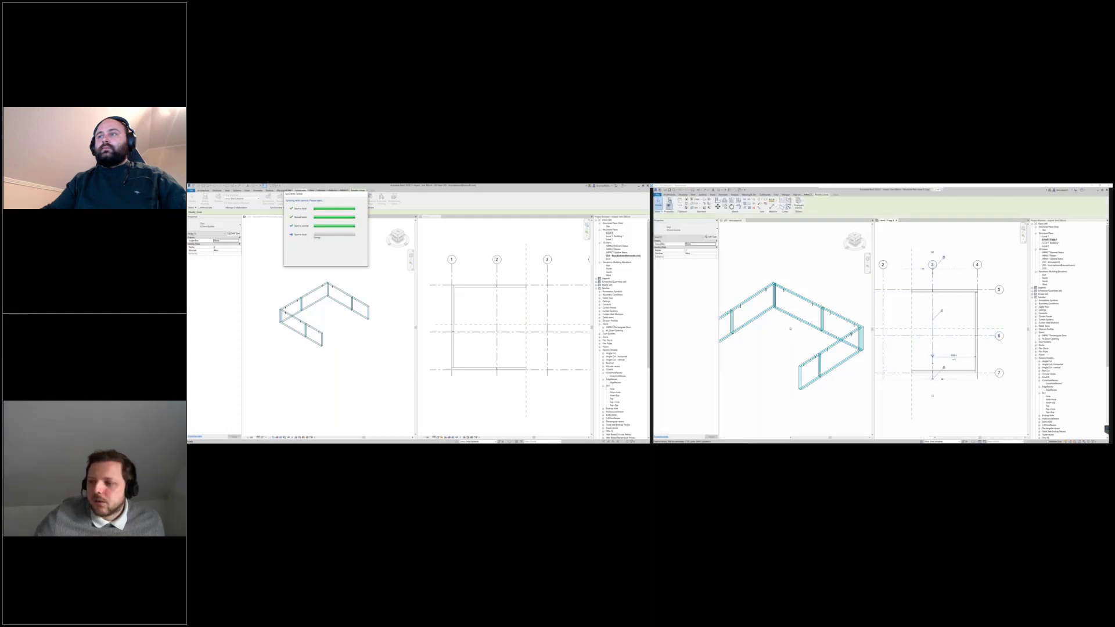
Turn off the analytical model categories in the second session's 3D view
{"action": "scroll", "coordinate": [791, 329], "scroll_direction": "down", "scroll_amount": 1}
{"action": "key", "text": "Escape"}
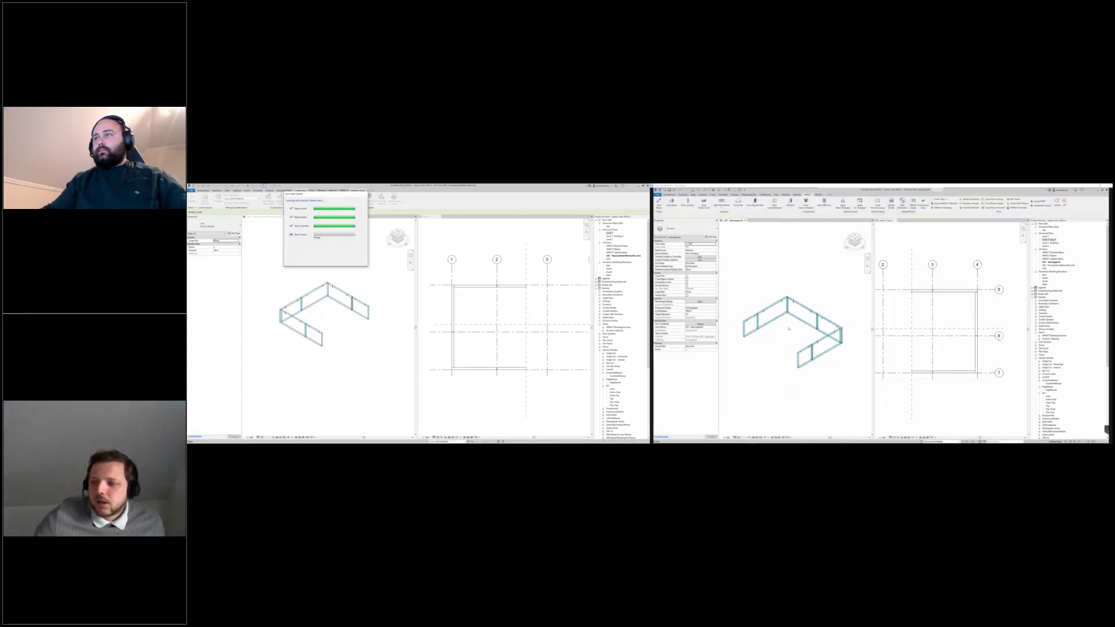
{"action": "key", "text": "v"}
{"action": "key", "text": "v"}
{"action": "left_click", "coordinate": [865, 270]}
{"action": "left_click", "coordinate": [818, 274]}
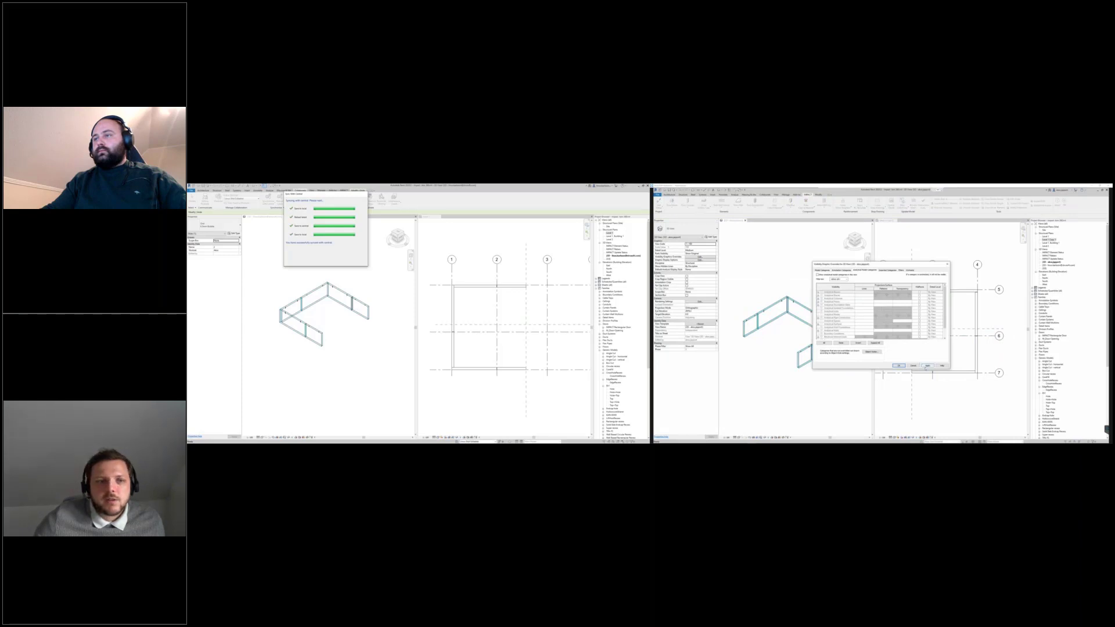
{"action": "left_click", "coordinate": [899, 365]}
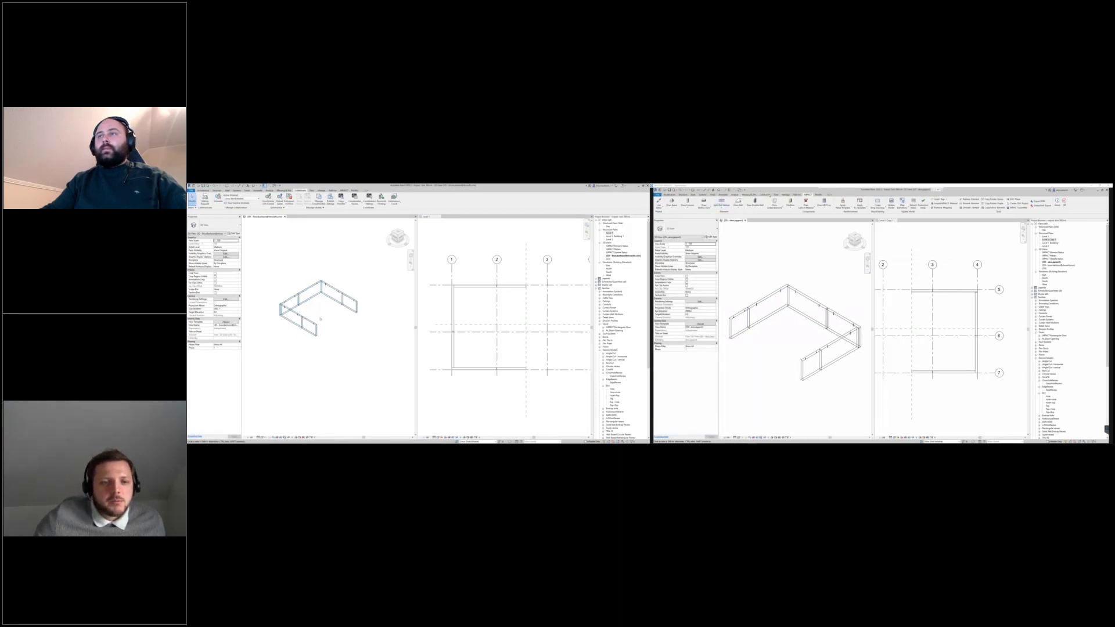
Select all walls in the first session's 3D view, process the listed wall elements with IMPACT, and close the dialog
{"action": "left_click_drag", "start_coordinate": [317, 317], "coordinate": [275, 278]}
{"action": "middle_click_drag", "start_coordinate": [796, 255], "coordinate": [789, 254], "text": "shift"}
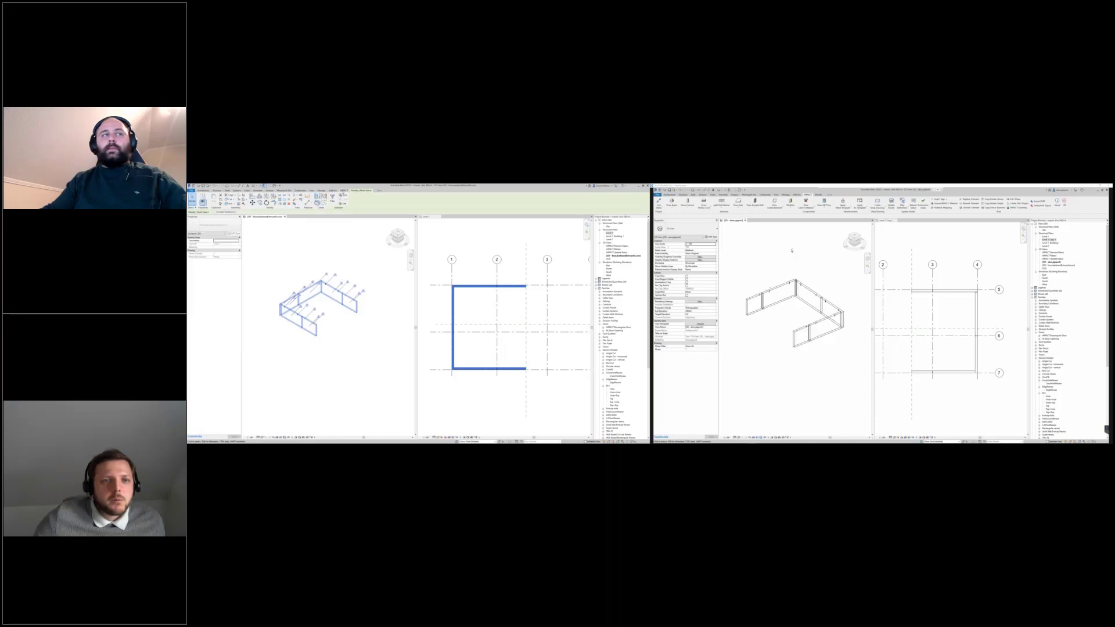
{"action": "left_click", "coordinate": [344, 191]}
{"action": "left_click", "coordinate": [261, 203]}
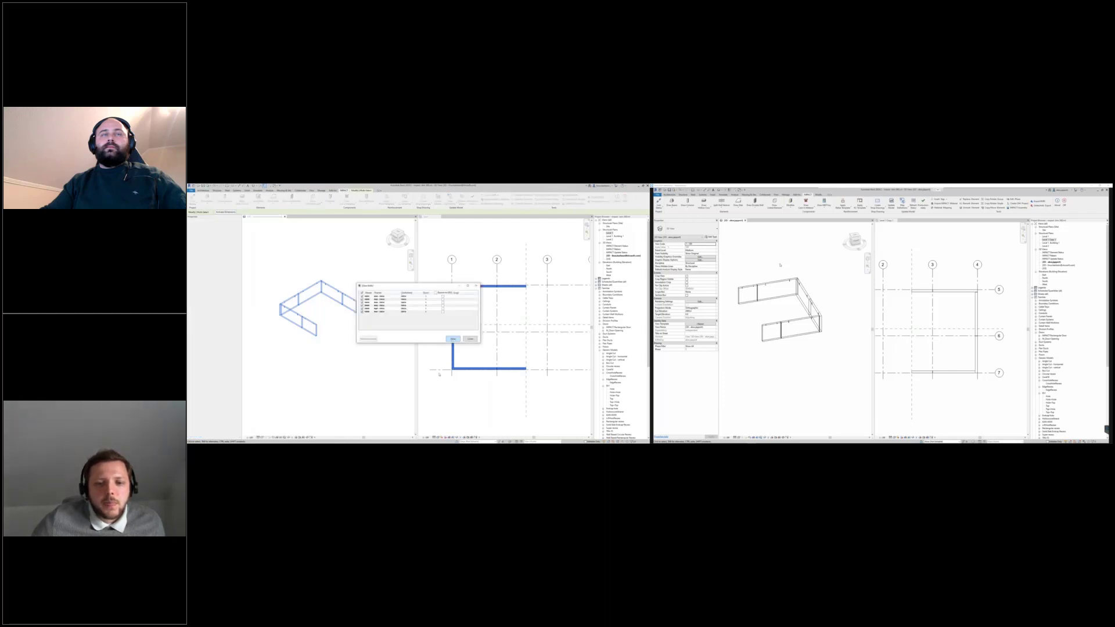
{"action": "key", "text": "Return"}
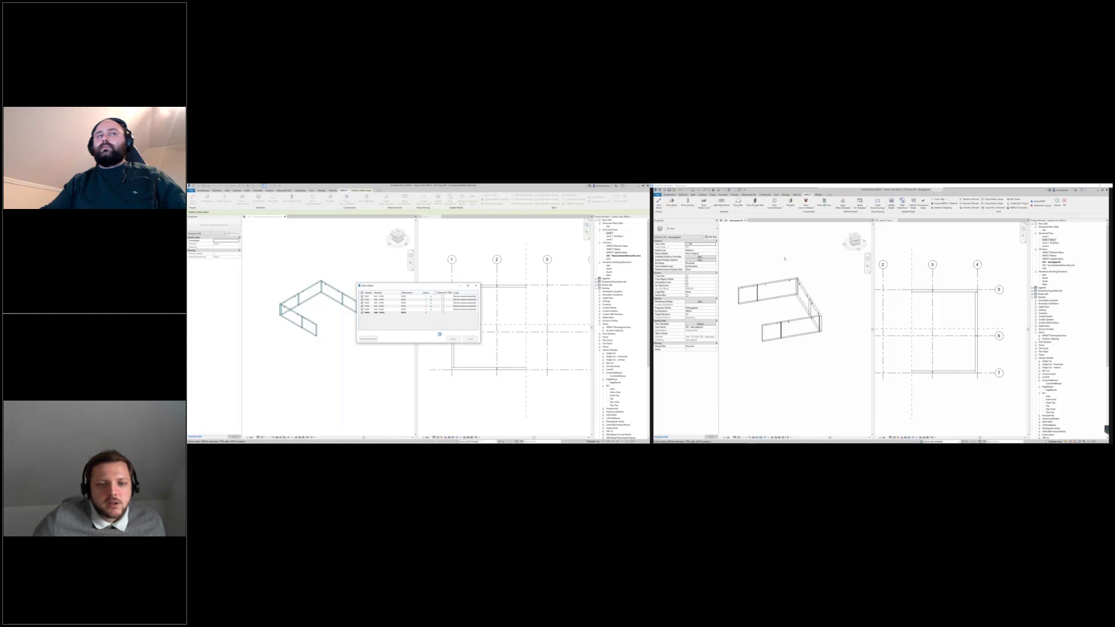
{"action": "left_click", "coordinate": [470, 339]}
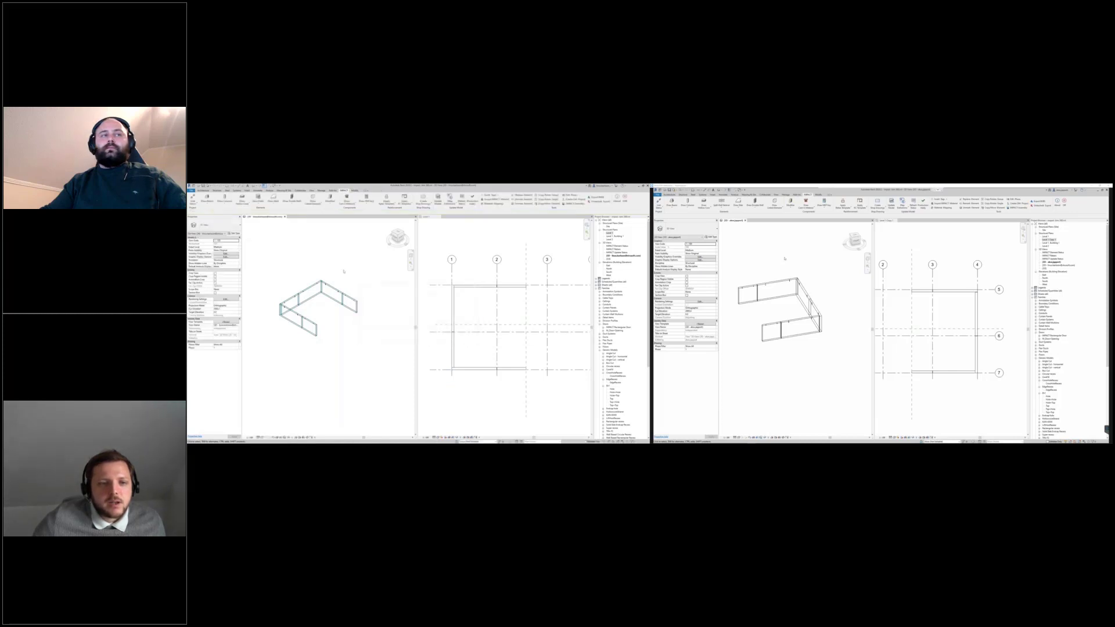
Synchronize the first session's processed walls with the central model
{"action": "left_click", "coordinate": [300, 191]}
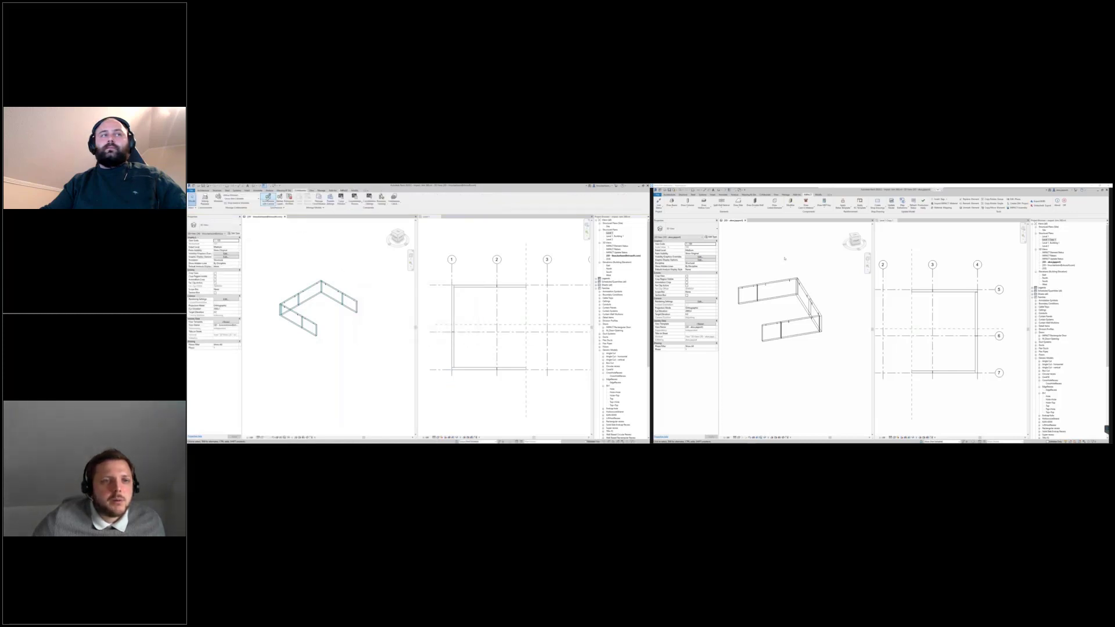
{"action": "left_click", "coordinate": [272, 204]}
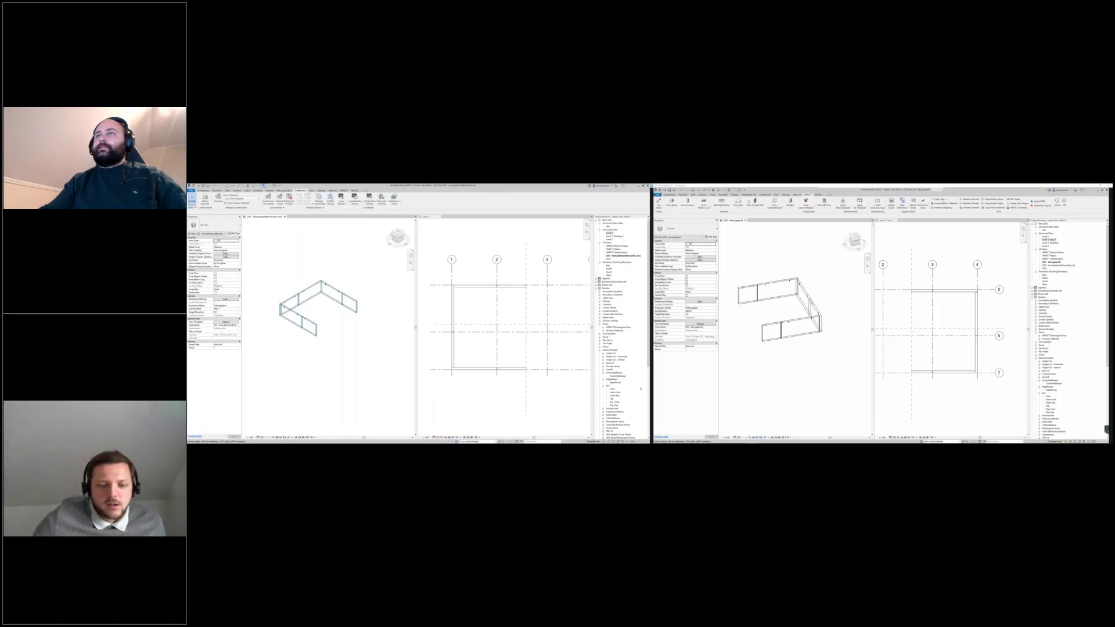
Switch the first session to IMPACT Project Manager and open its 3D model view to examine the processed walls
{"action": "left_click", "coordinate": [722, 204]}
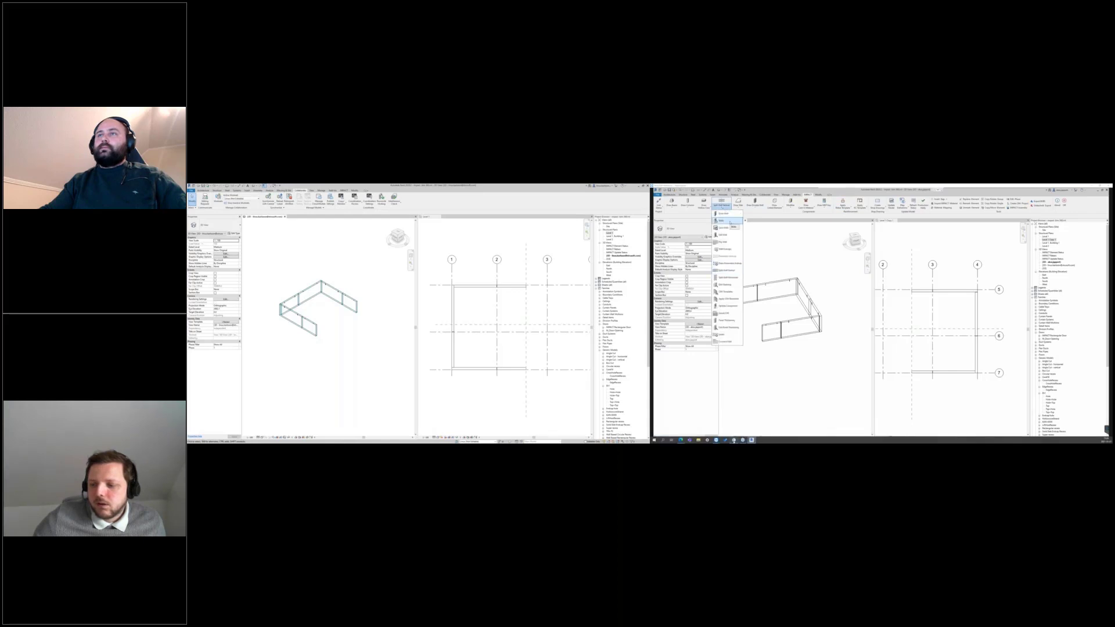
{"action": "key", "text": "alt+Tab"}
{"action": "left_click", "coordinate": [730, 222]}
{"action": "left_click", "coordinate": [266, 213]}
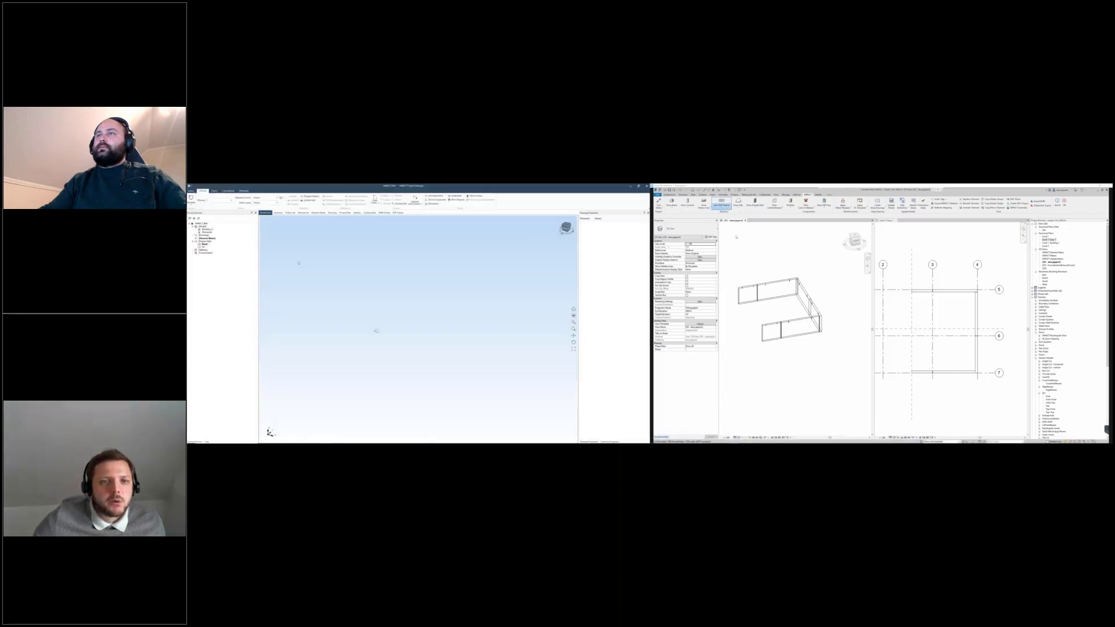
Reload the latest central model in the second session, accept the warning, and process the listed wall elements with IMPACT
{"action": "left_click", "coordinate": [717, 203]}
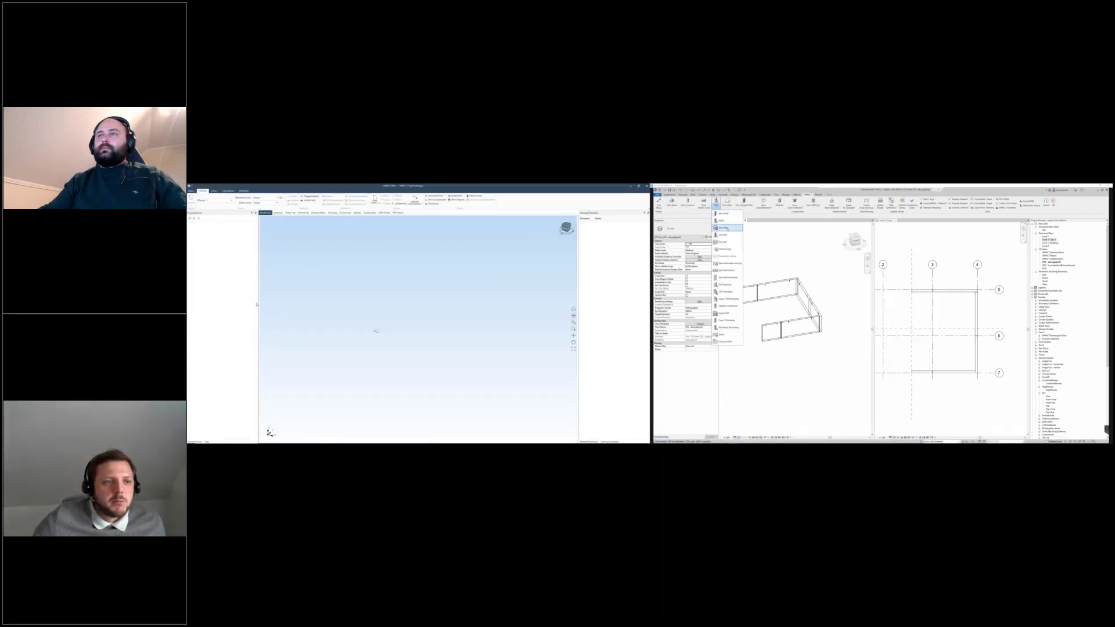
{"action": "left_click", "coordinate": [724, 228]}
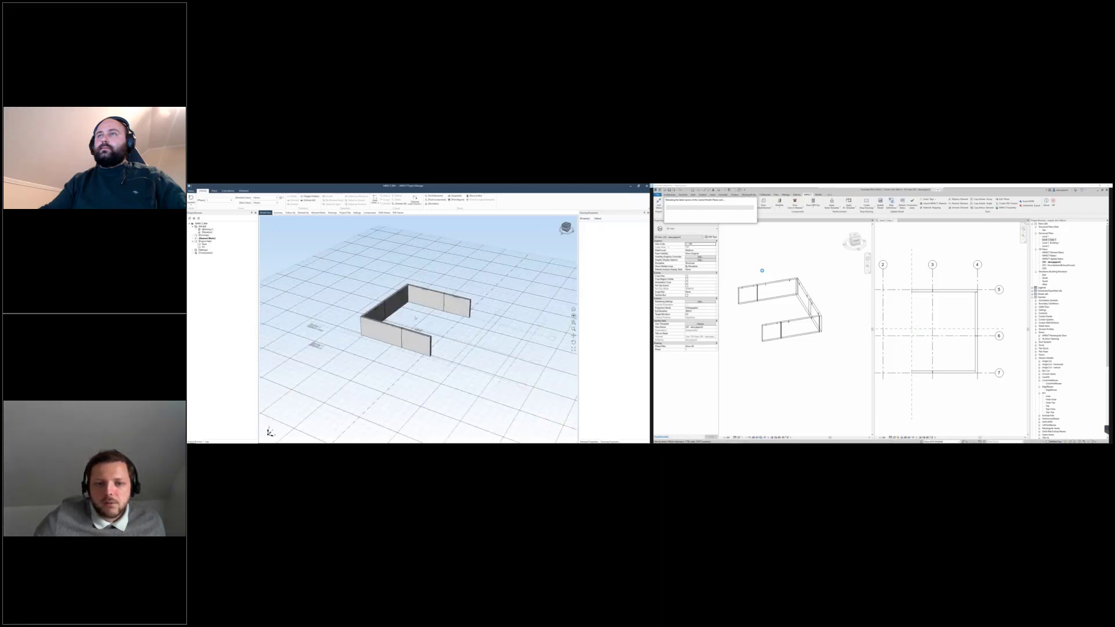
{"action": "scroll", "coordinate": [416, 317], "scroll_direction": "up", "scroll_amount": 3}
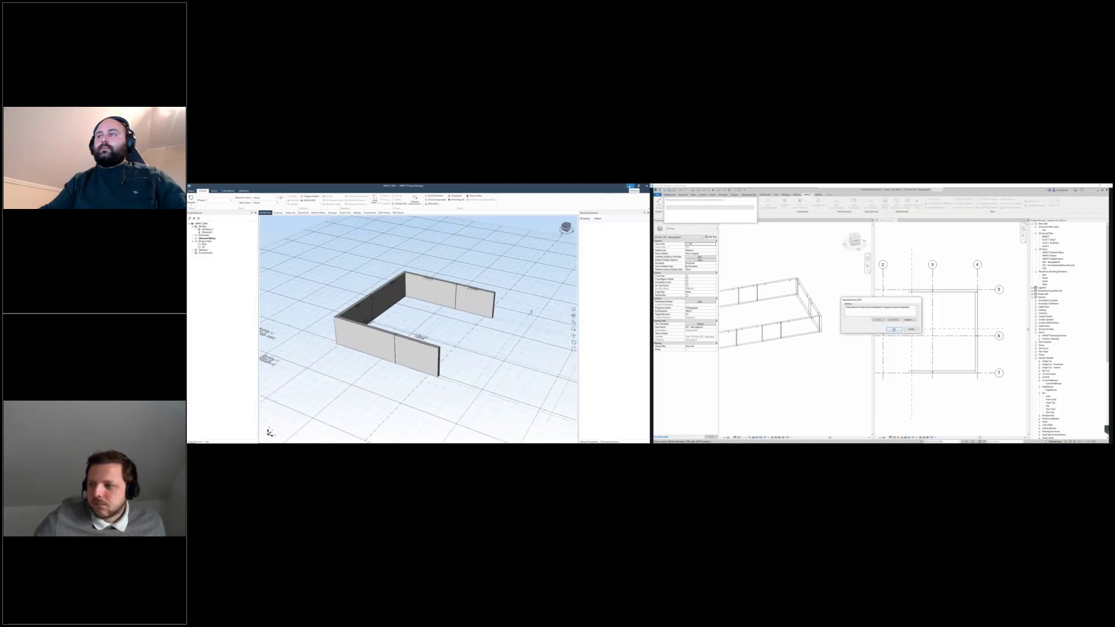
{"action": "left_click", "coordinate": [894, 329]}
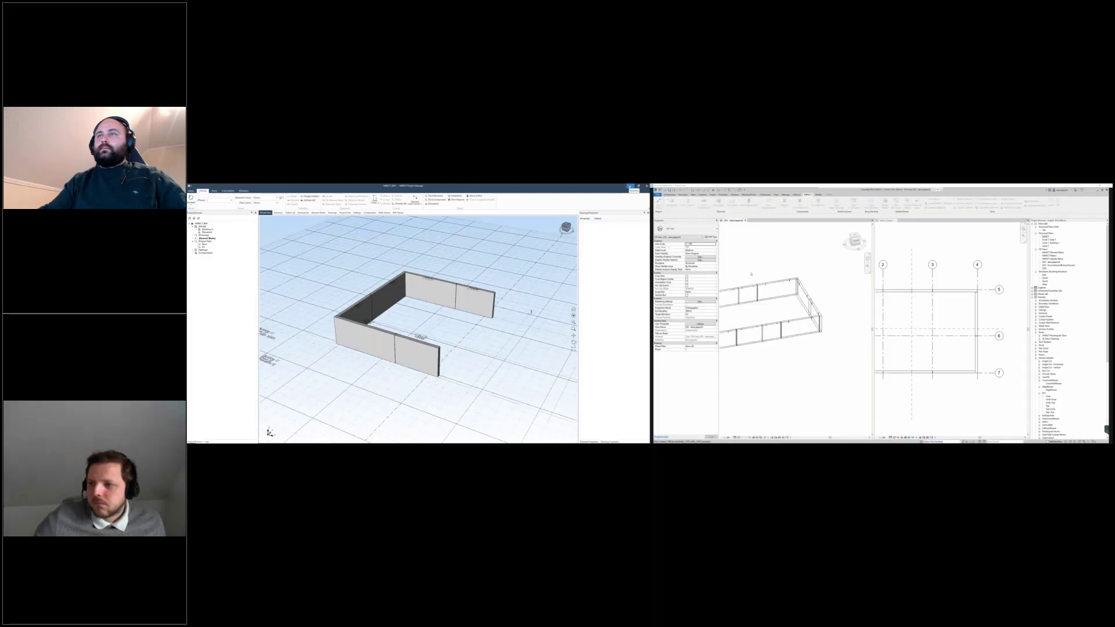
{"action": "middle_click_drag", "start_coordinate": [779, 278], "coordinate": [813, 270]}
{"action": "scroll", "coordinate": [813, 270], "scroll_direction": "down", "scroll_amount": 1}
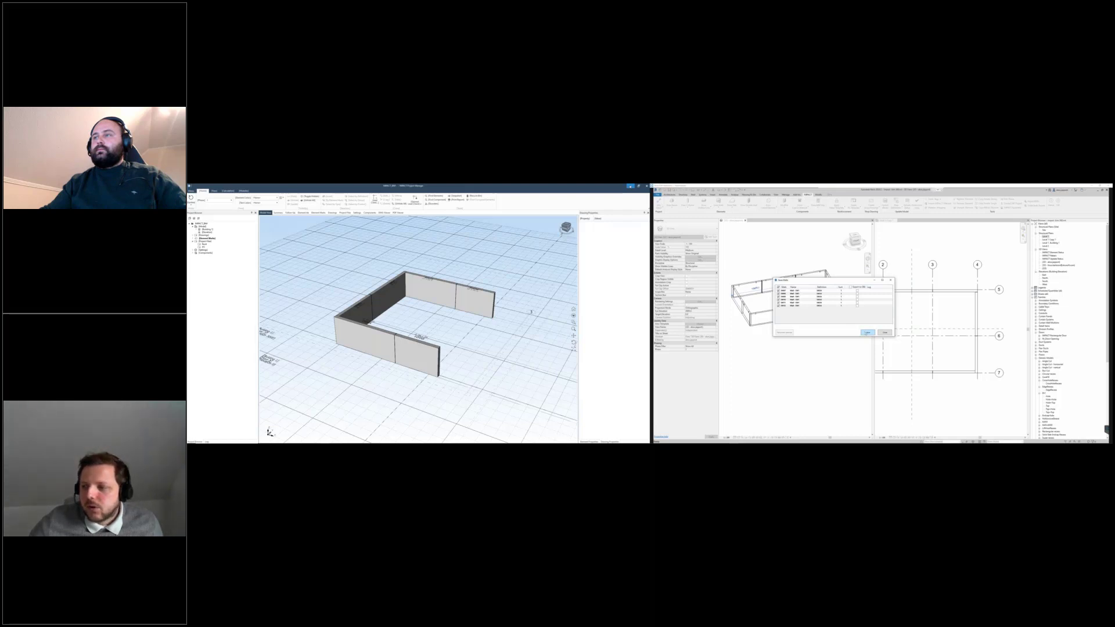
{"action": "left_click_drag", "start_coordinate": [843, 283], "coordinate": [815, 335]}
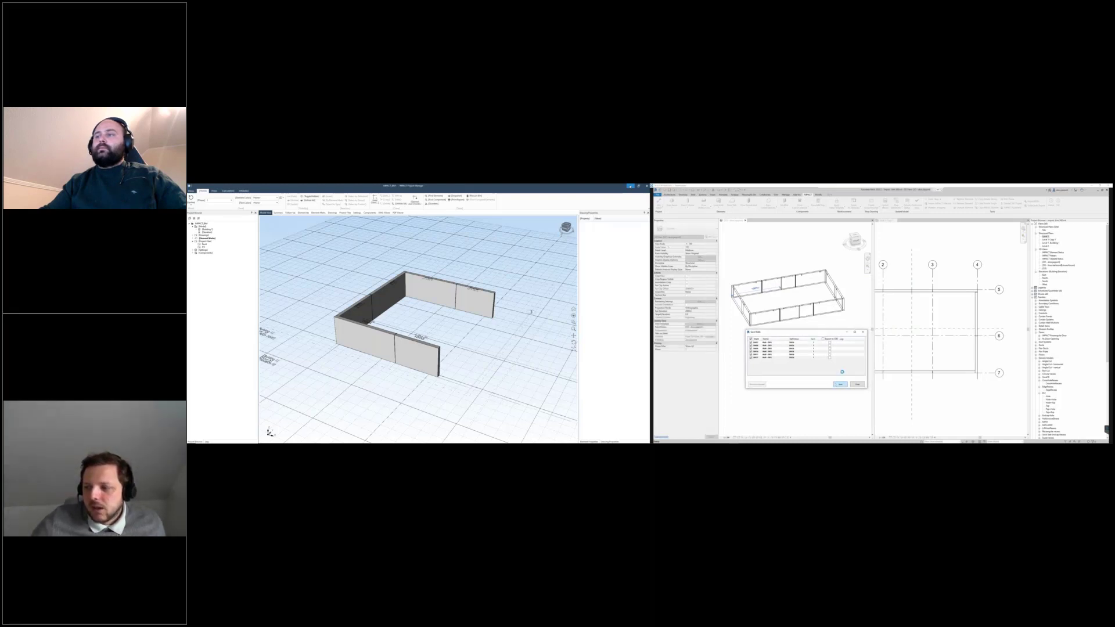
{"action": "left_click", "coordinate": [839, 384]}
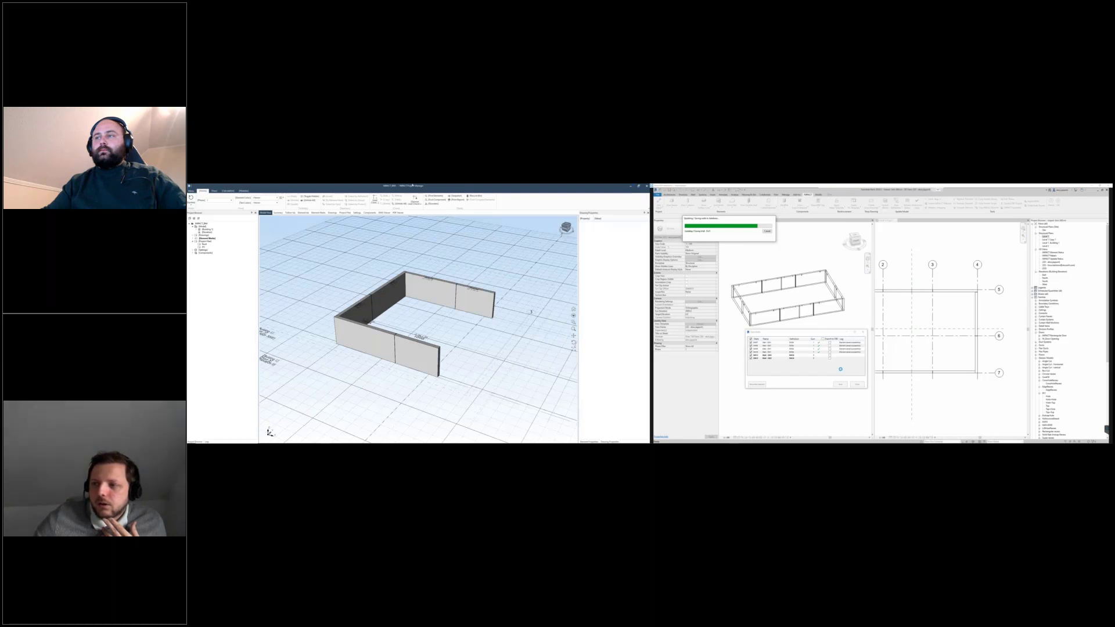
Return the first session to Revit, synchronize it with the central model, and close the second session's wall processing dialog
{"action": "left_click", "coordinate": [630, 186]}
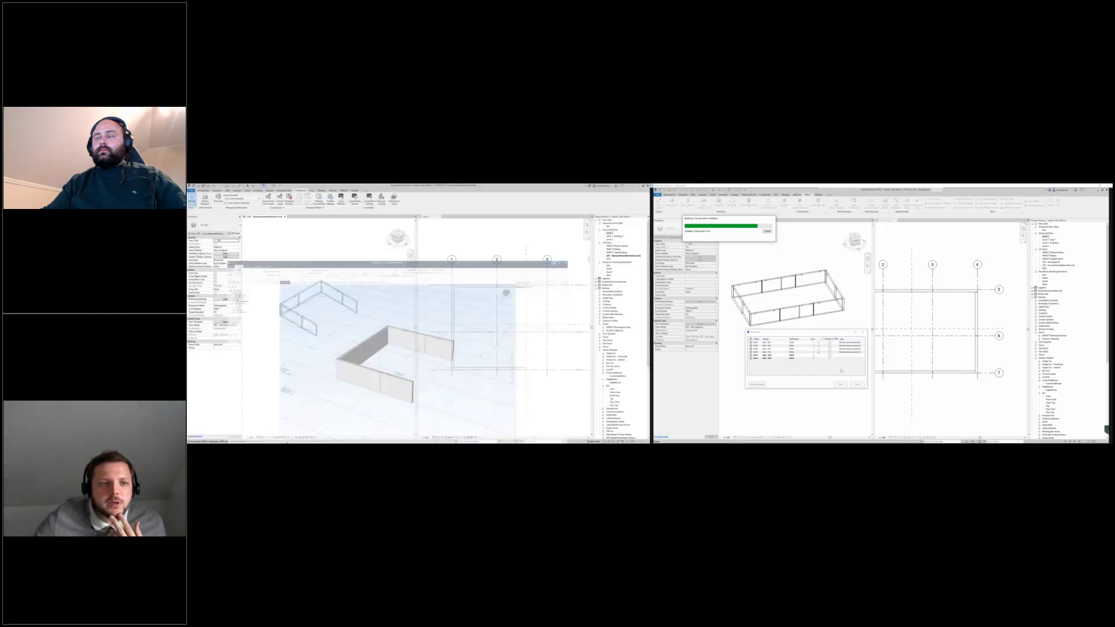
{"action": "key", "text": "super"}
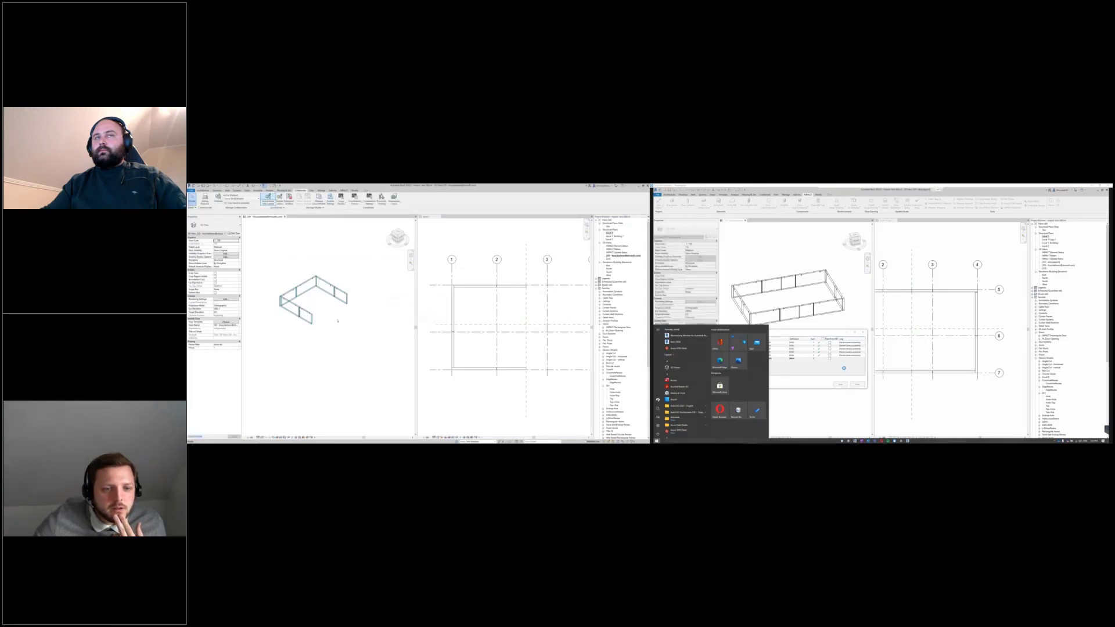
{"action": "left_click", "coordinate": [414, 340]}
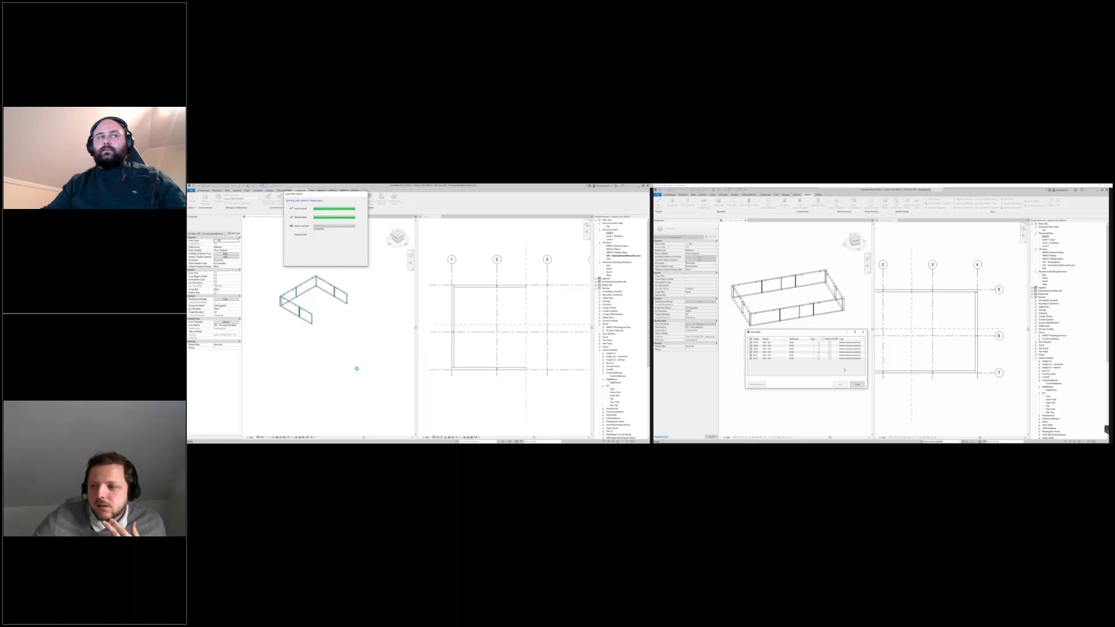
{"action": "left_click", "coordinate": [857, 385]}
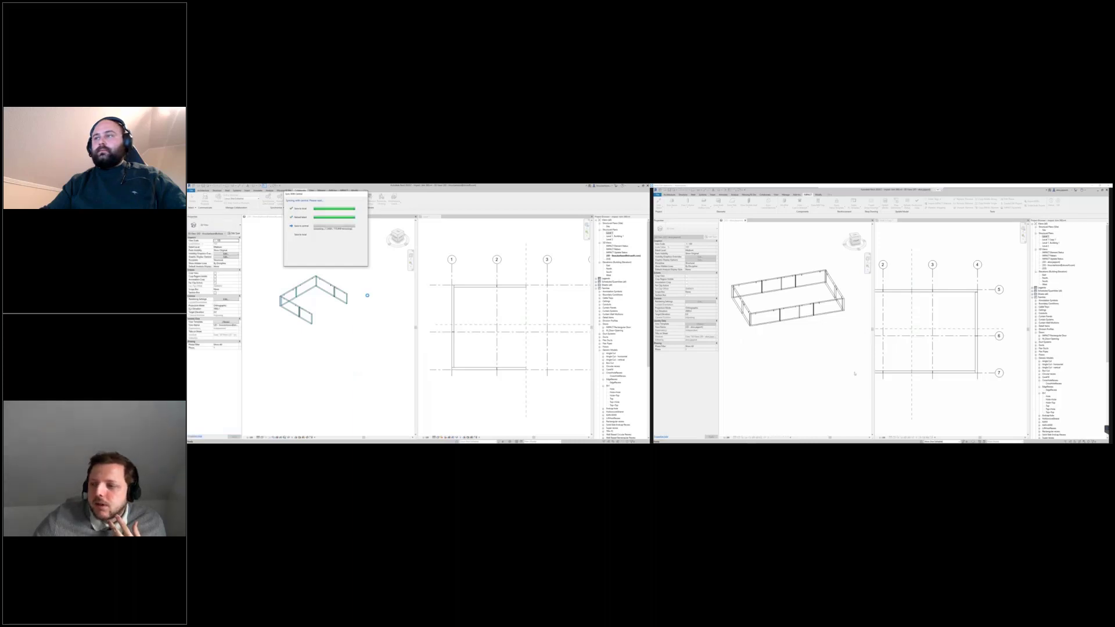
Check the model view in the second session's IMPACT Project Manager and return to Revit
{"action": "scroll", "coordinate": [783, 263], "scroll_direction": "down", "scroll_amount": 2}
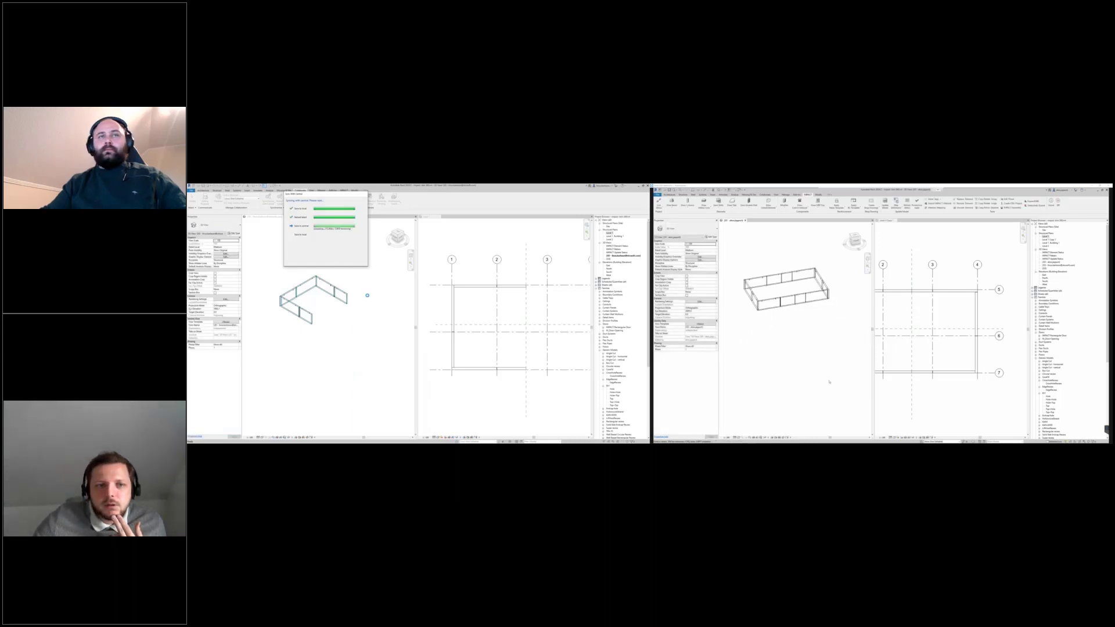
{"action": "key", "text": "super"}
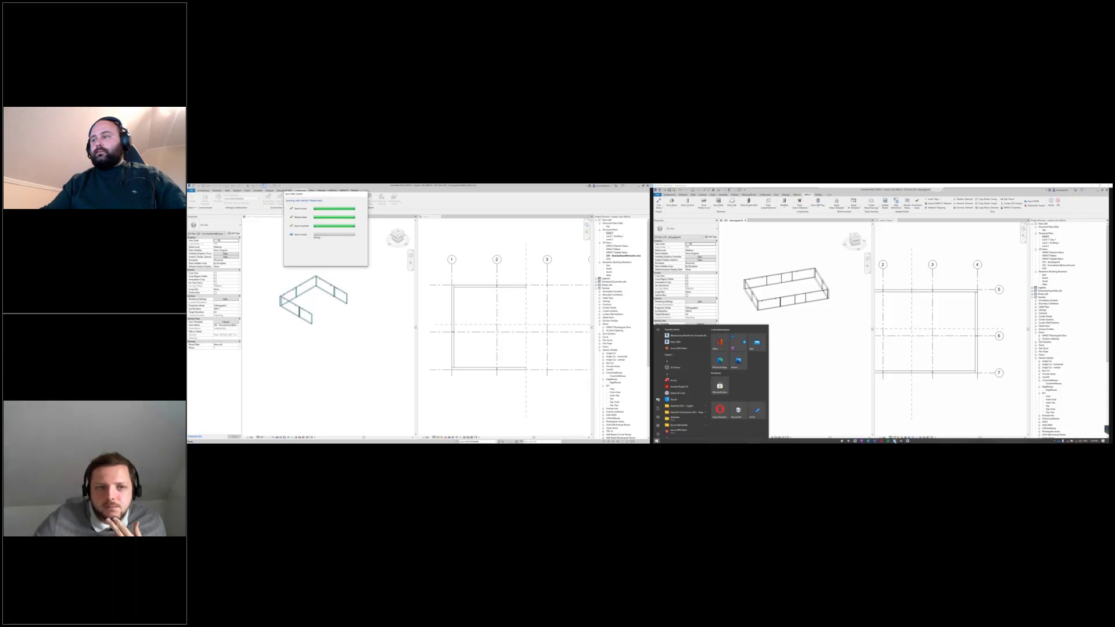
{"action": "left_click", "coordinate": [844, 441]}
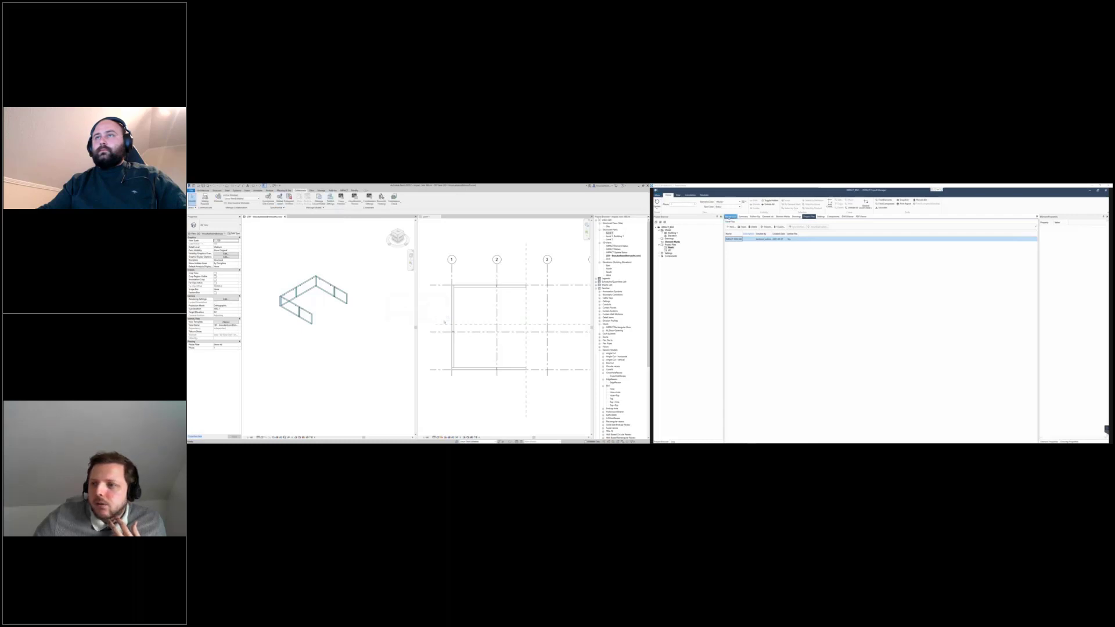
{"action": "left_click", "coordinate": [730, 217]}
{"action": "left_click", "coordinate": [1089, 190]}
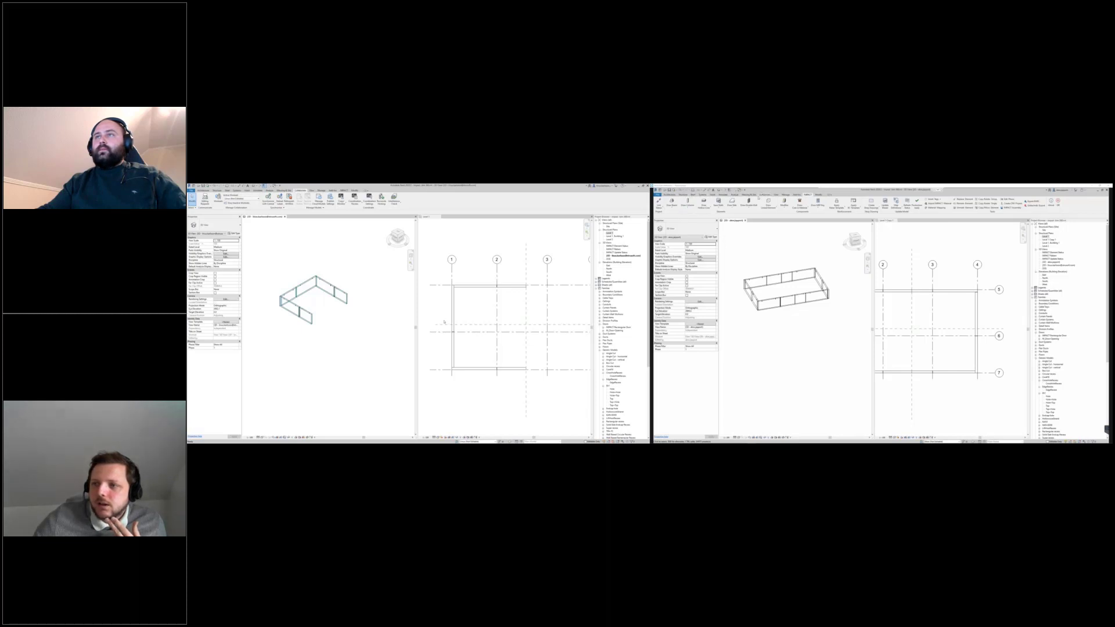
Synchronize the second session's processed walls with the central model and reload the latest changes into the first session's 3D view
{"action": "left_click", "coordinate": [764, 195]}
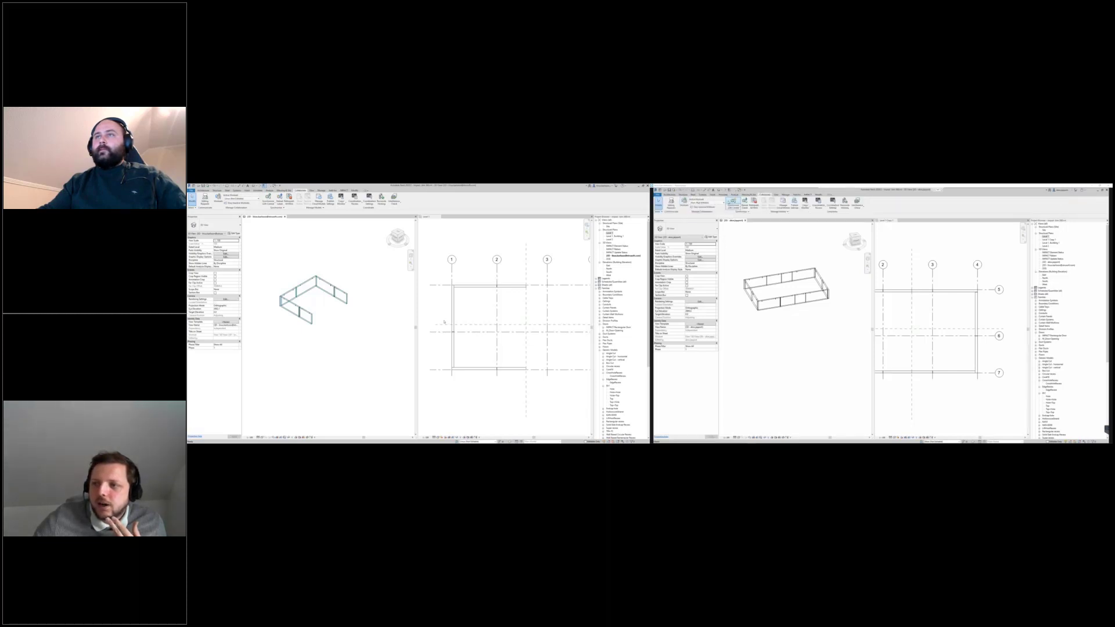
{"action": "left_click", "coordinate": [733, 201]}
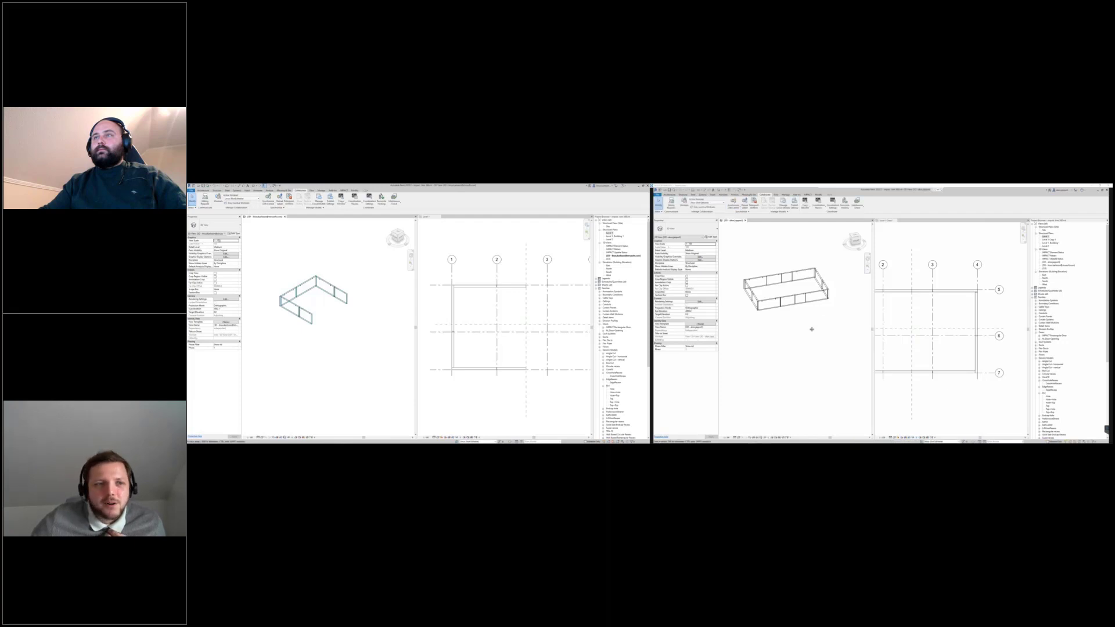
{"action": "middle_click_drag", "start_coordinate": [812, 328], "coordinate": [805, 322]}
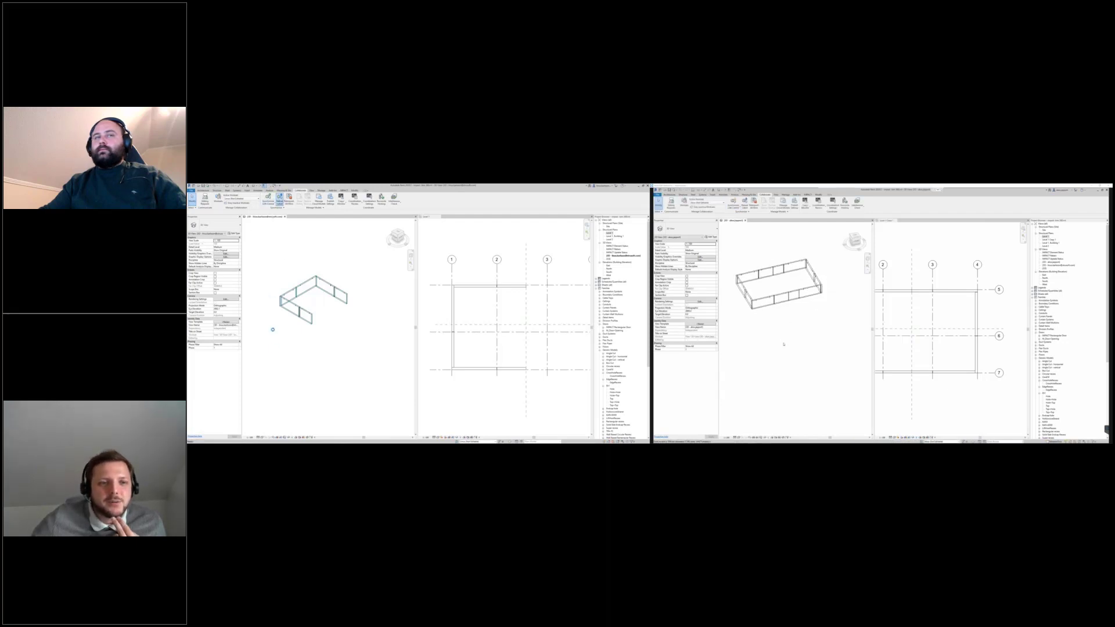
{"action": "middle_click_drag", "start_coordinate": [785, 346], "coordinate": [797, 342]}
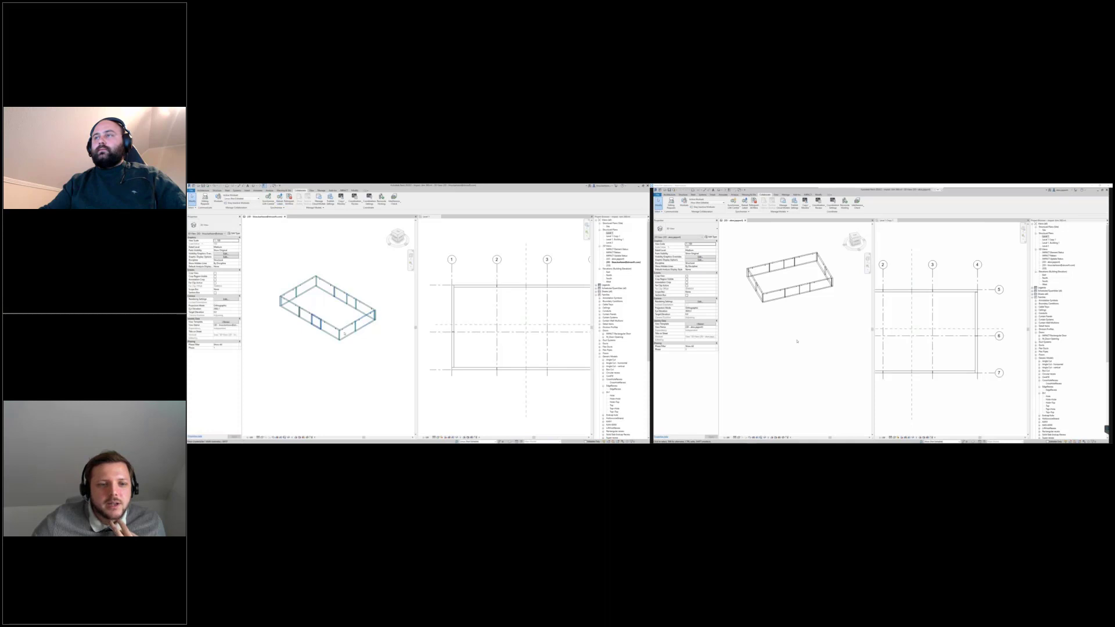
{"action": "middle_click_drag", "start_coordinate": [331, 371], "coordinate": [361, 362], "text": "shift"}
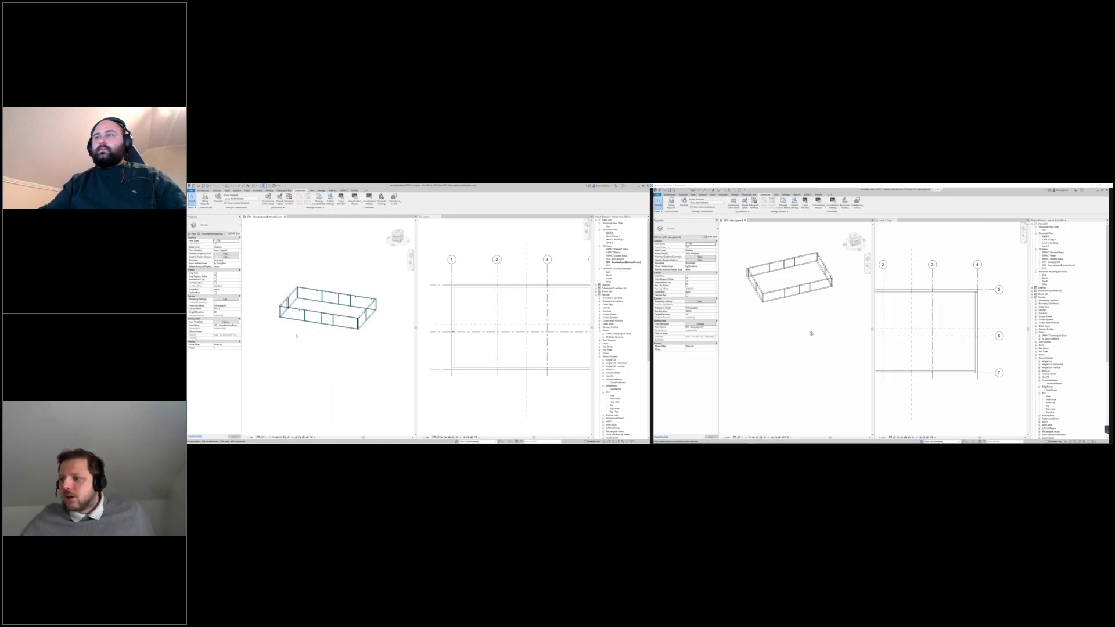
{"action": "middle_click_drag", "start_coordinate": [811, 333], "coordinate": [802, 326], "text": "shift"}
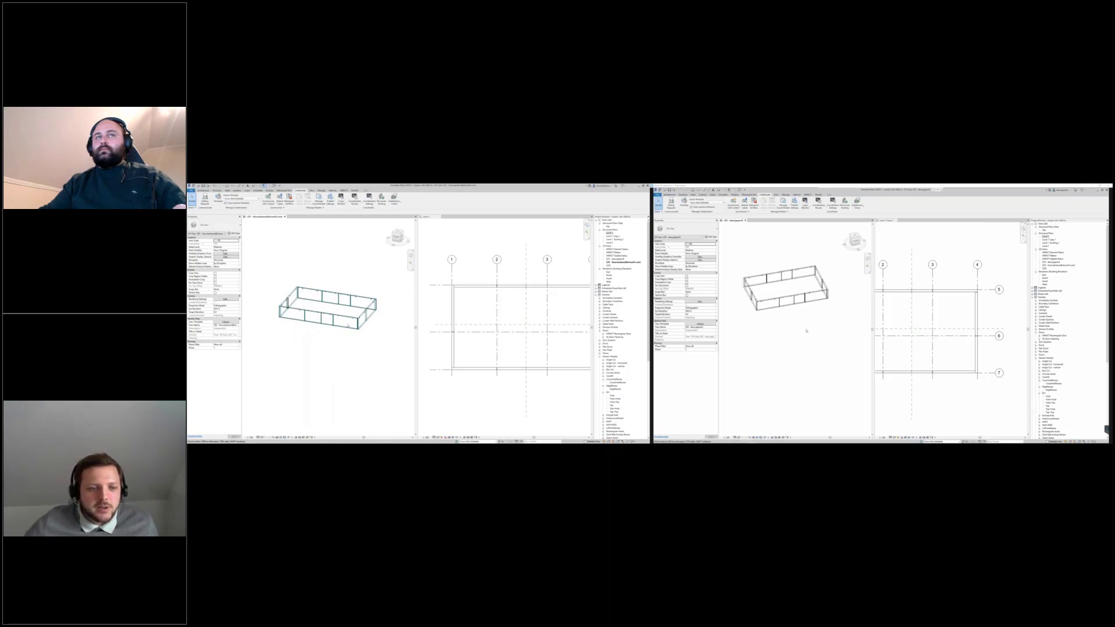
{"action": "middle_click_drag", "start_coordinate": [806, 330], "coordinate": [805, 323], "text": "shift"}
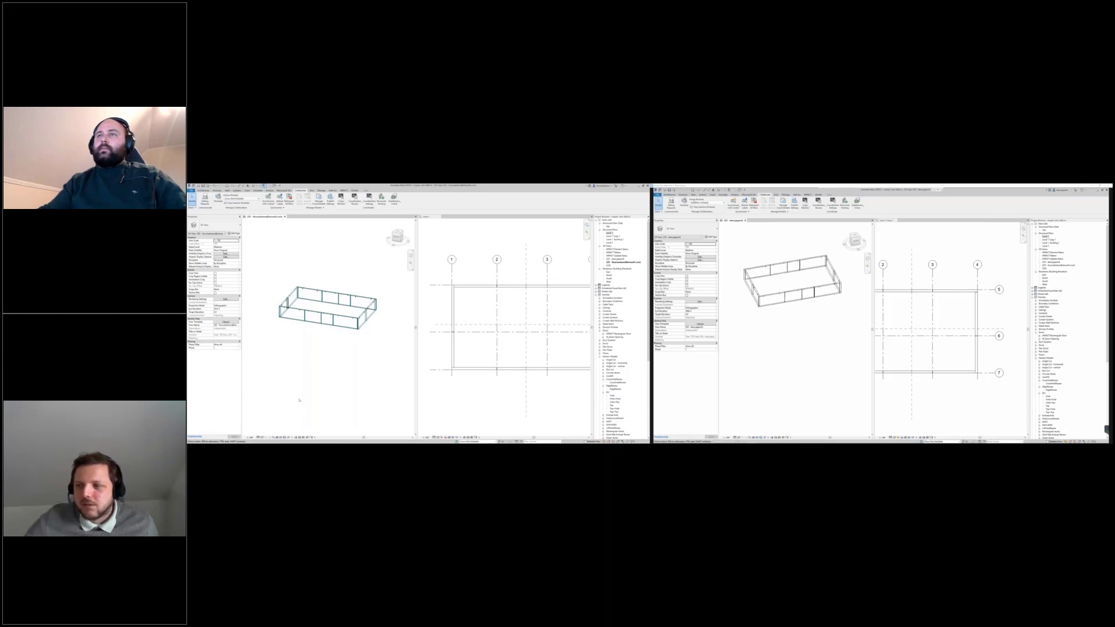
Start window placement in both sessions and place a rectangular IMPACT window in the second session's front wall element beside the near corner
{"action": "scroll", "coordinate": [286, 330], "scroll_direction": "up", "scroll_amount": 5}
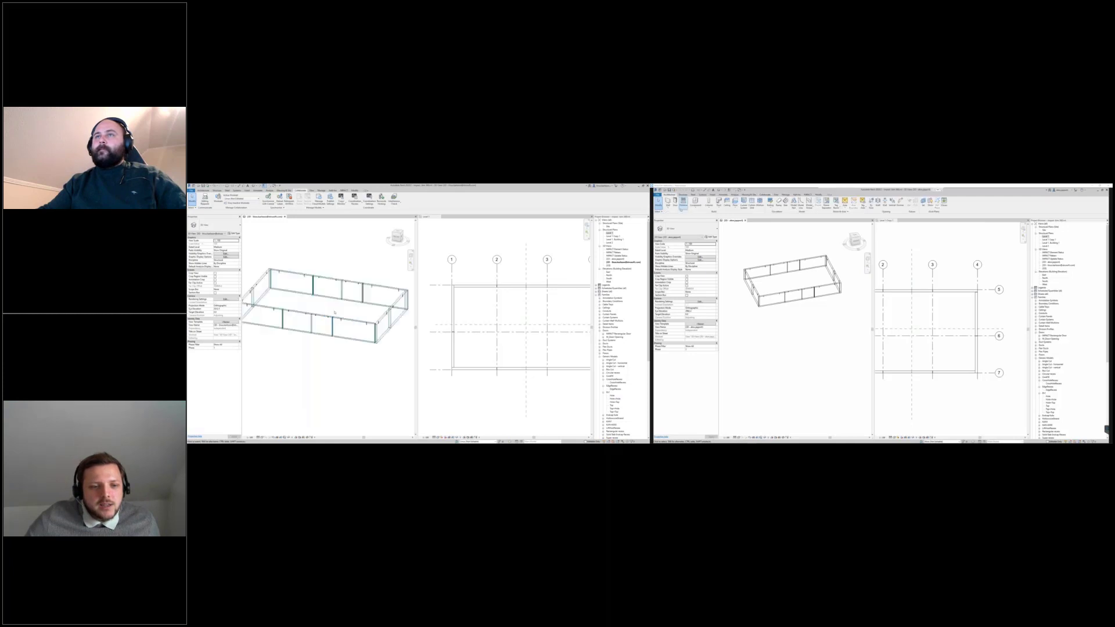
{"action": "scroll", "coordinate": [286, 330], "scroll_direction": "down", "scroll_amount": 1}
{"action": "left_click", "coordinate": [683, 203]}
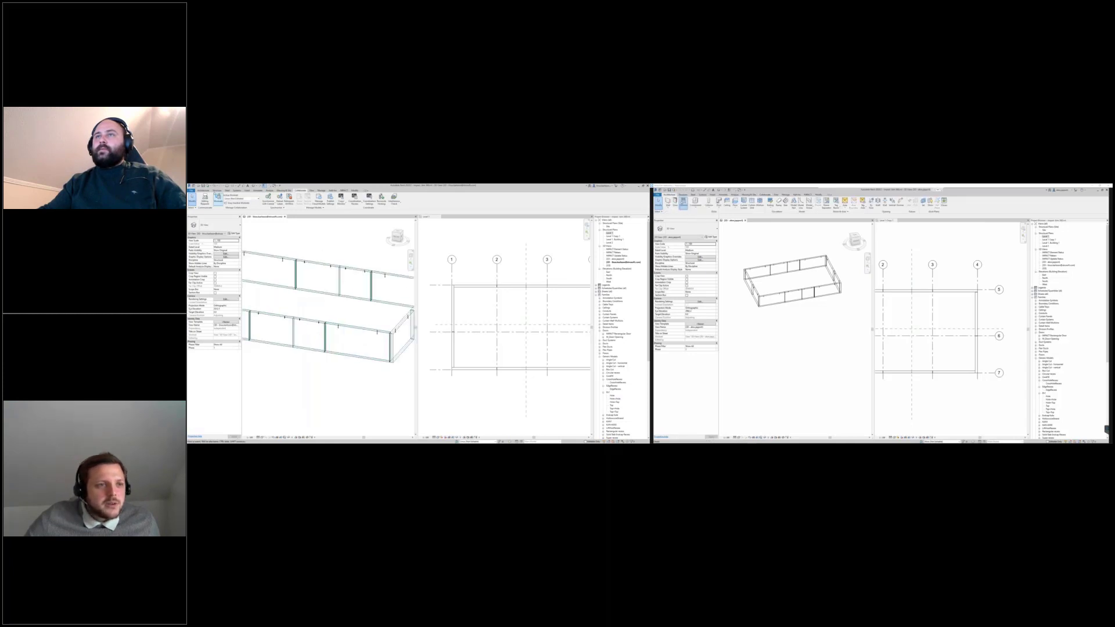
{"action": "left_click", "coordinate": [202, 191]}
{"action": "scroll", "coordinate": [767, 293], "scroll_direction": "up", "scroll_amount": 3}
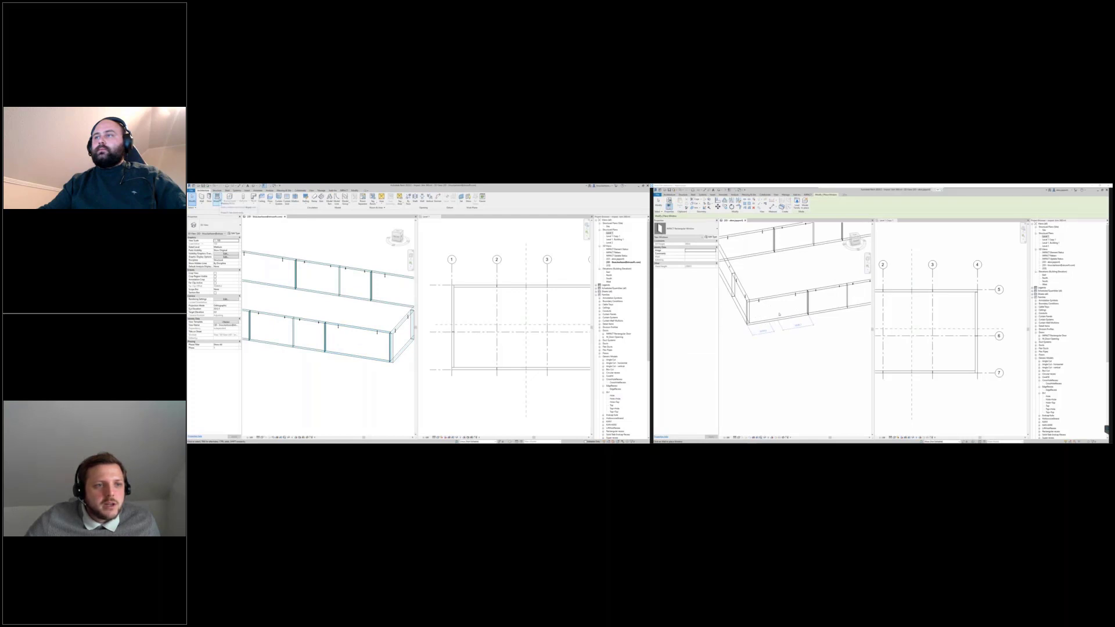
{"action": "left_click", "coordinate": [217, 197]}
{"action": "left_click", "coordinate": [778, 315]}
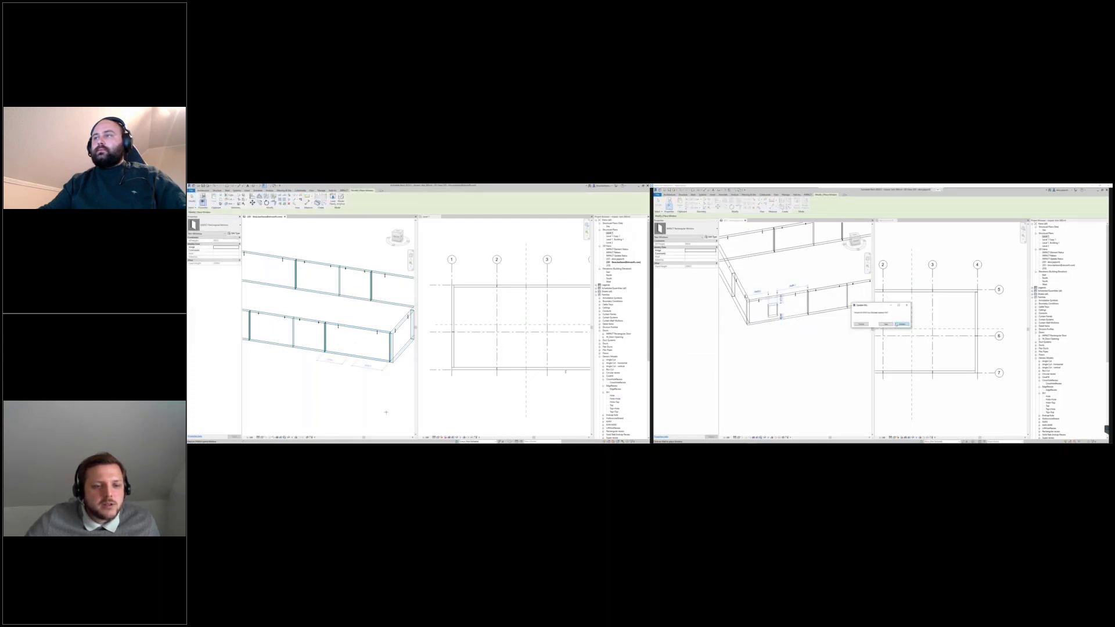
{"action": "left_click", "coordinate": [899, 324]}
Place a rectangular IMPACT window in the first session's front wall element beside the near corner and end window placement
{"action": "left_click", "coordinate": [355, 346]}
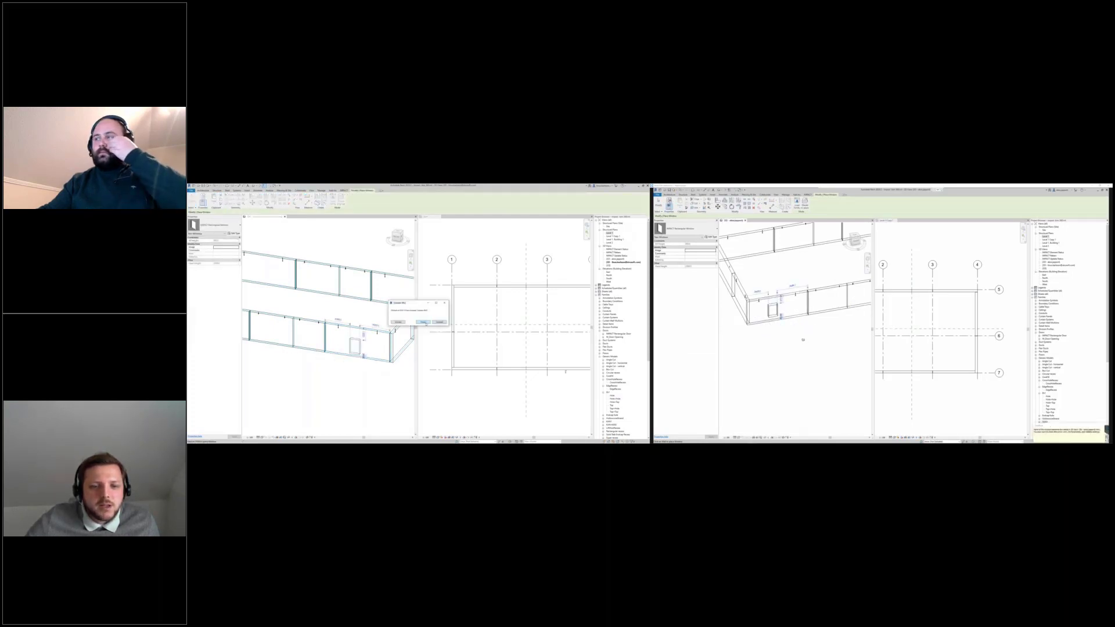
{"action": "key", "text": "Return"}
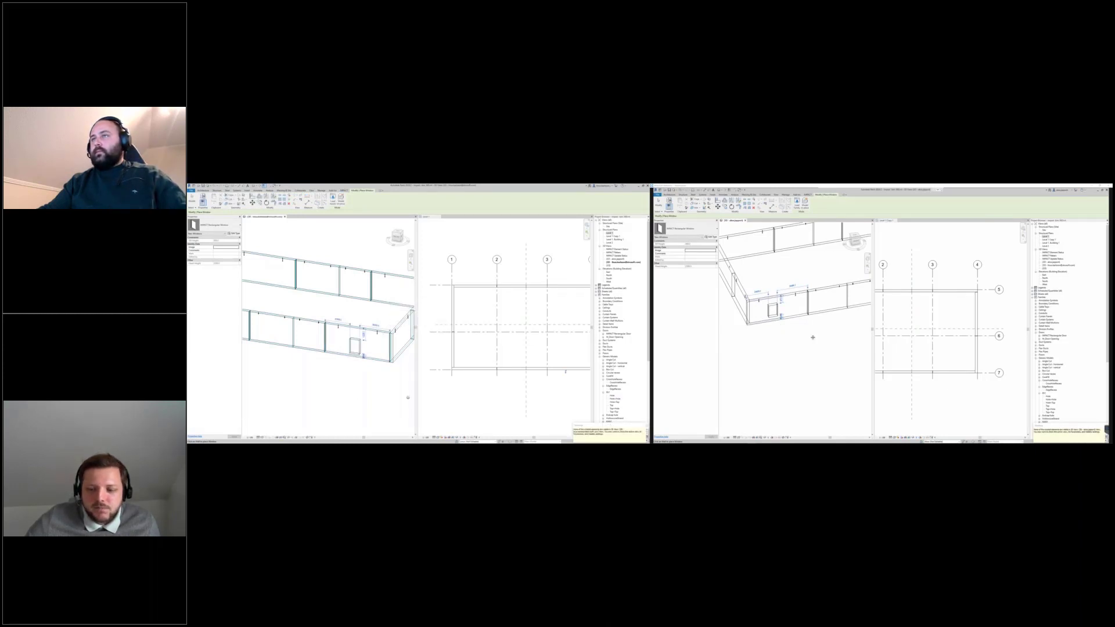
{"action": "middle_click_drag", "start_coordinate": [812, 338], "coordinate": [783, 347]}
{"action": "scroll", "coordinate": [774, 333], "scroll_direction": "up", "scroll_amount": 1}
{"action": "key", "text": "Escape"}
{"action": "key", "text": "Escape"}
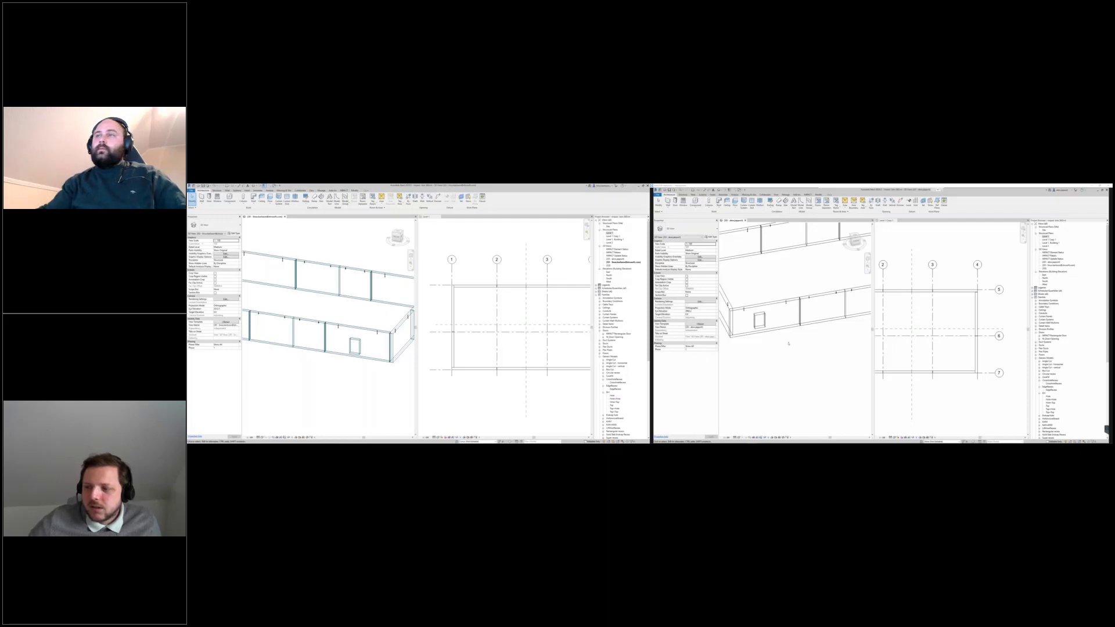
{"action": "middle_click_drag", "start_coordinate": [780, 339], "coordinate": [797, 344], "text": "shift"}
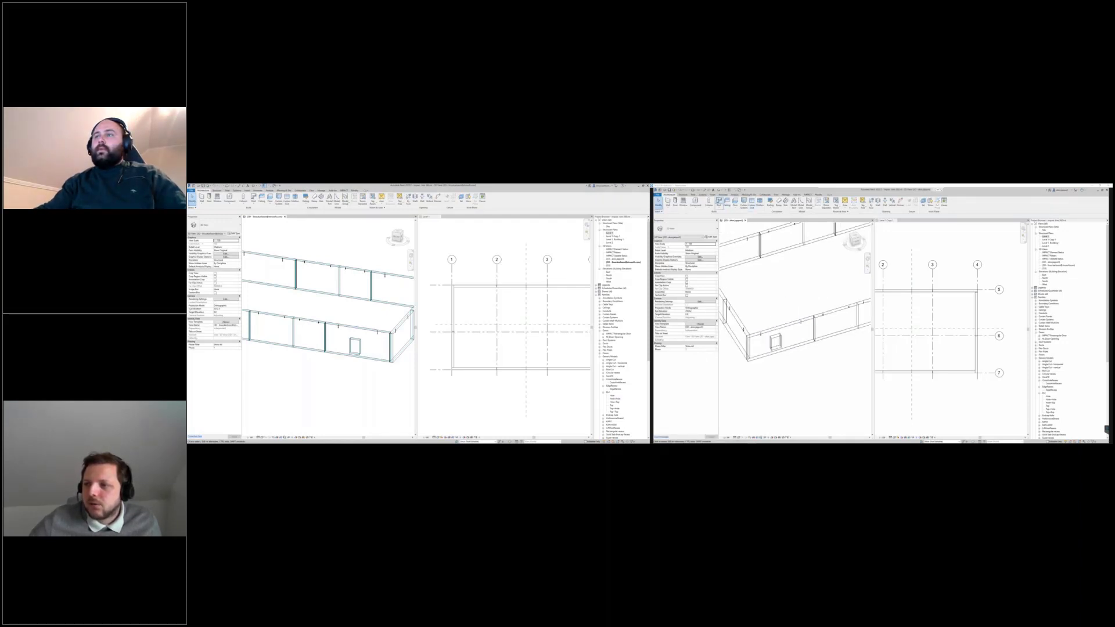
{"action": "middle_click_drag", "start_coordinate": [784, 326], "coordinate": [781, 318]}
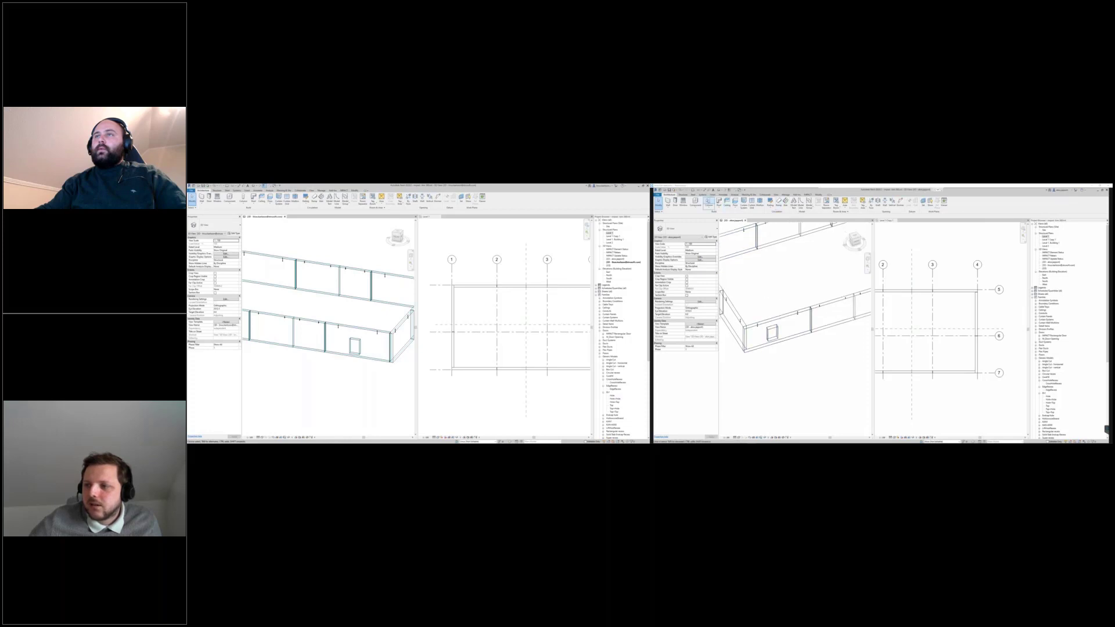
Process the second session's front wall element containing the new window with IMPACT and close the element dialog
{"action": "left_click", "coordinate": [808, 195]}
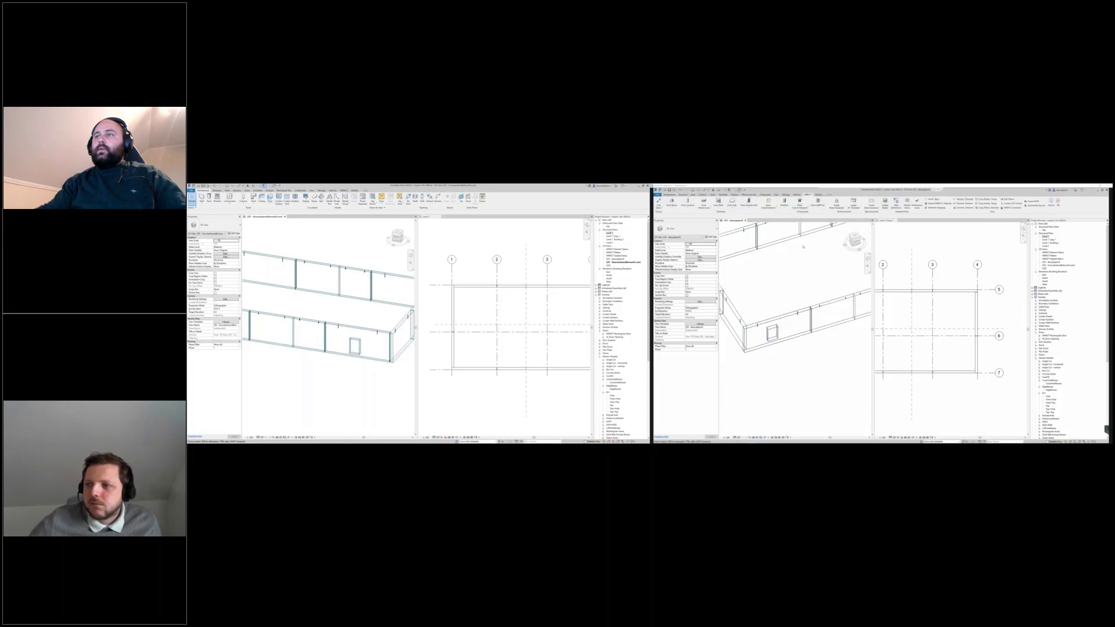
{"action": "middle_click_drag", "start_coordinate": [782, 285], "coordinate": [786, 274]}
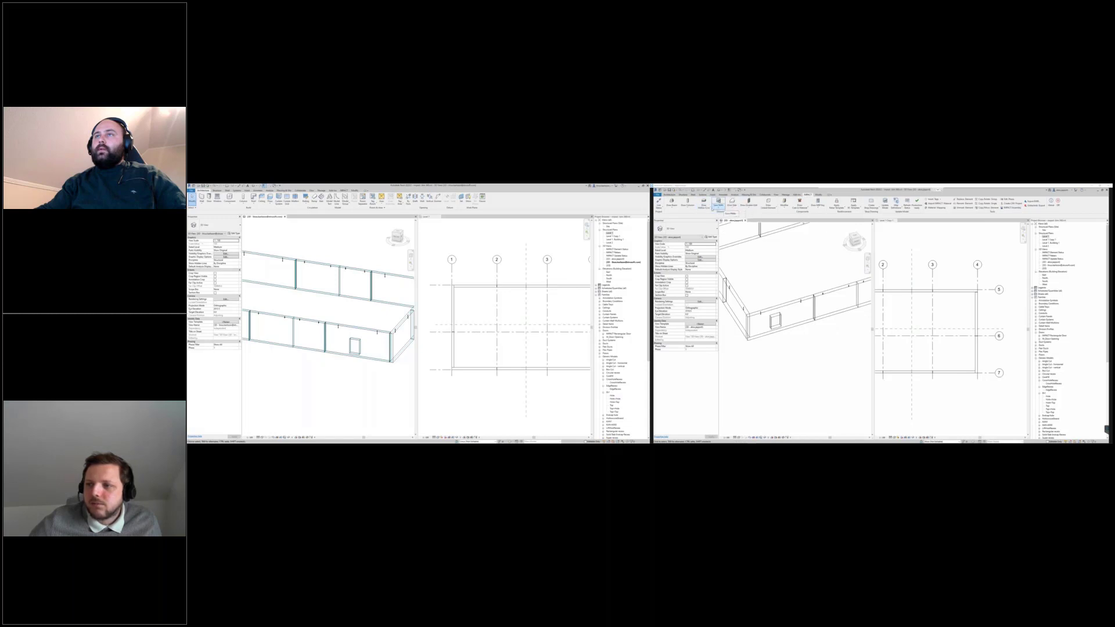
{"action": "left_click", "coordinate": [720, 207]}
{"action": "left_click", "coordinate": [732, 225]}
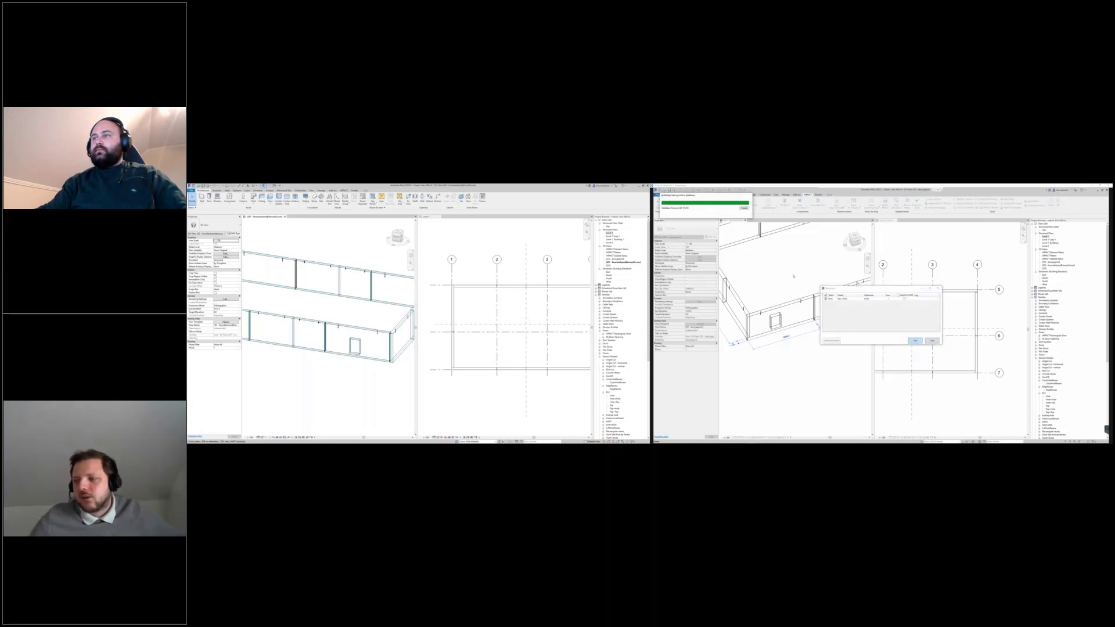
{"action": "scroll", "coordinate": [374, 369], "scroll_direction": "down", "scroll_amount": 2}
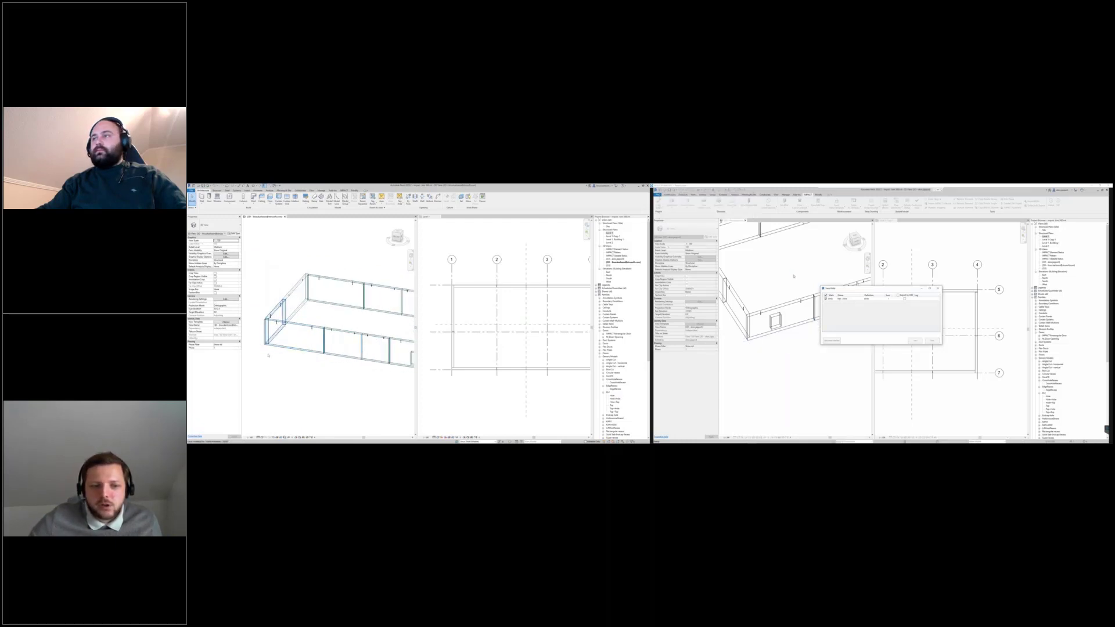
{"action": "left_click", "coordinate": [933, 341]}
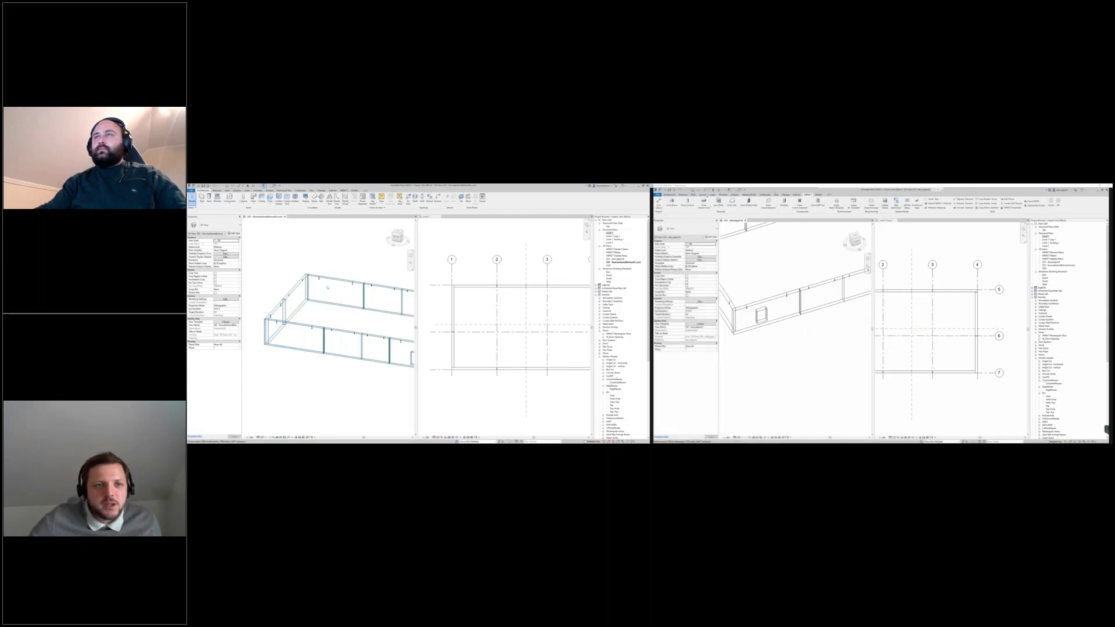
Synchronize the second session's window changes with the central model and reload the latest changes into the first session
{"action": "left_click", "coordinate": [299, 190]}
{"action": "left_click", "coordinate": [764, 195]}
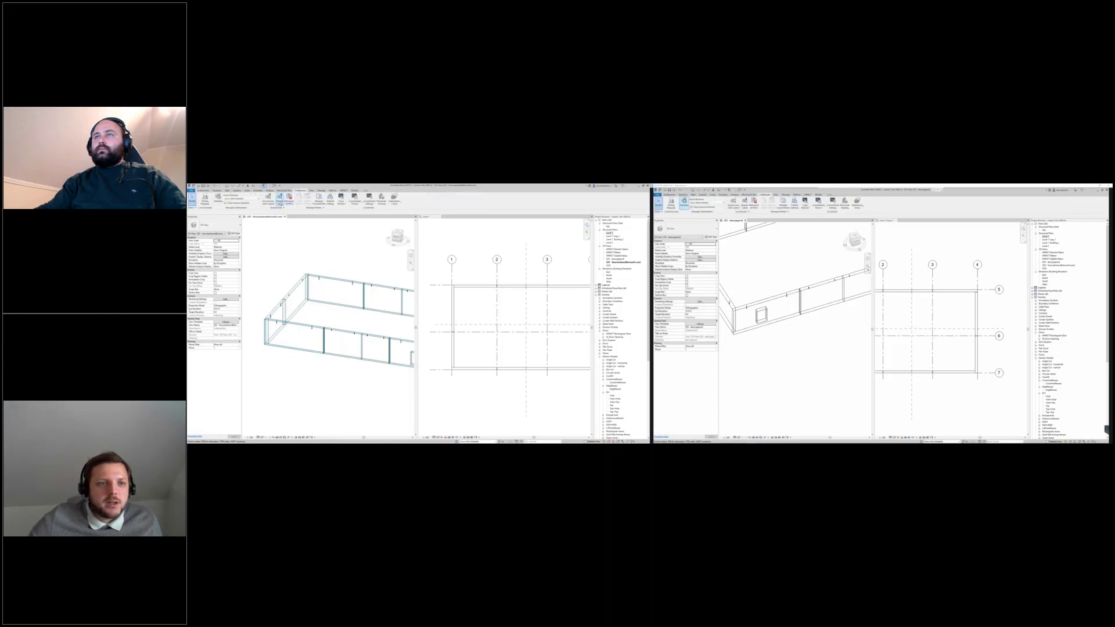
{"action": "left_click", "coordinate": [733, 202]}
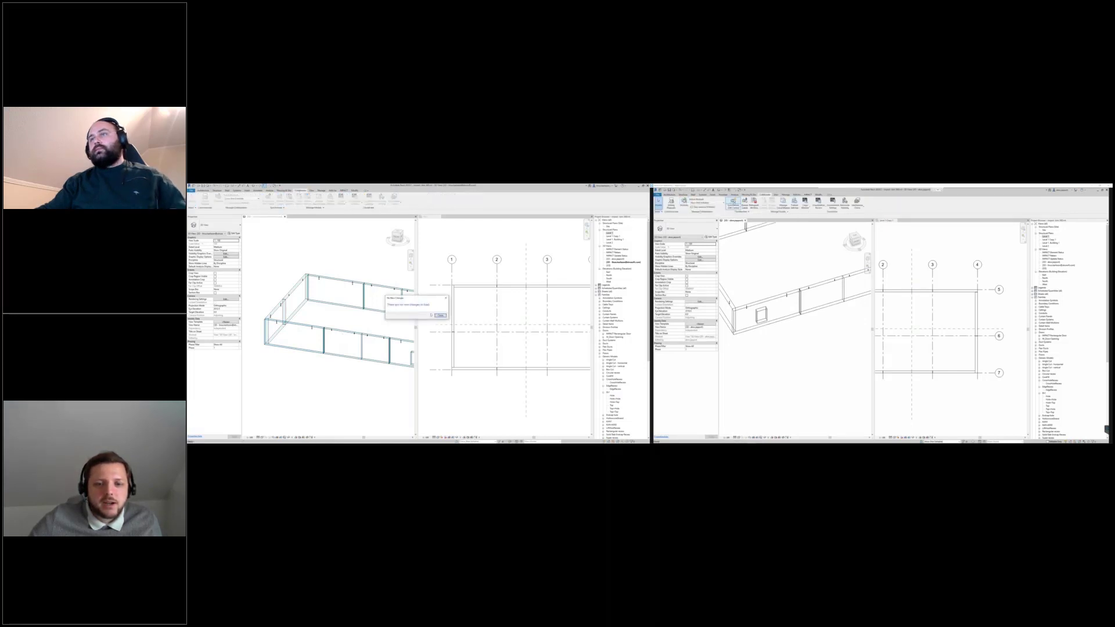
{"action": "left_click", "coordinate": [438, 315]}
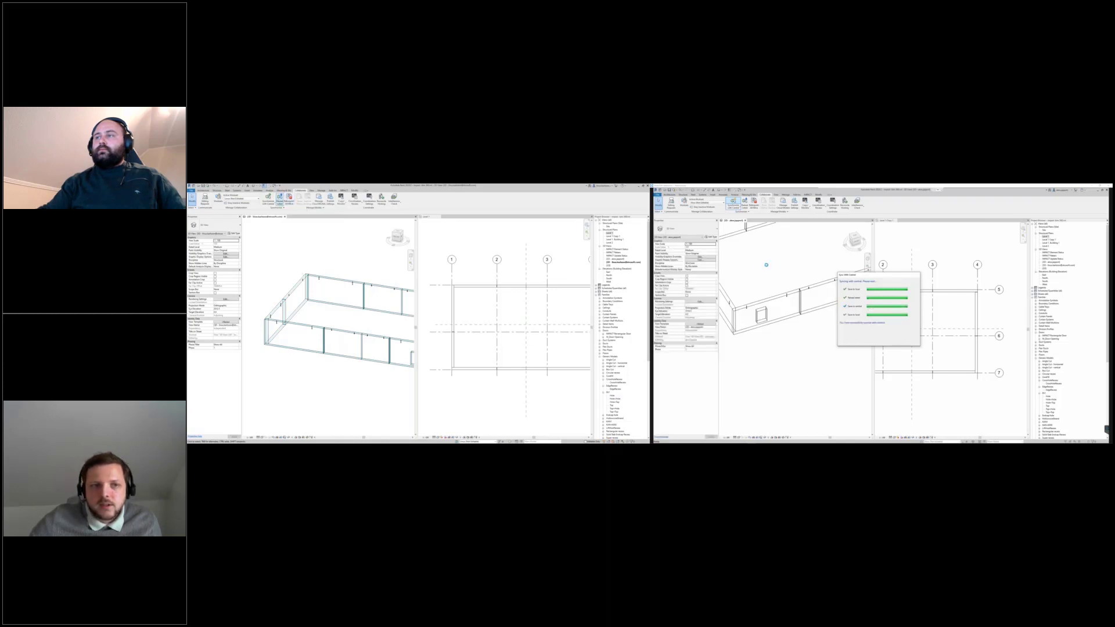
{"action": "left_click", "coordinate": [280, 200]}
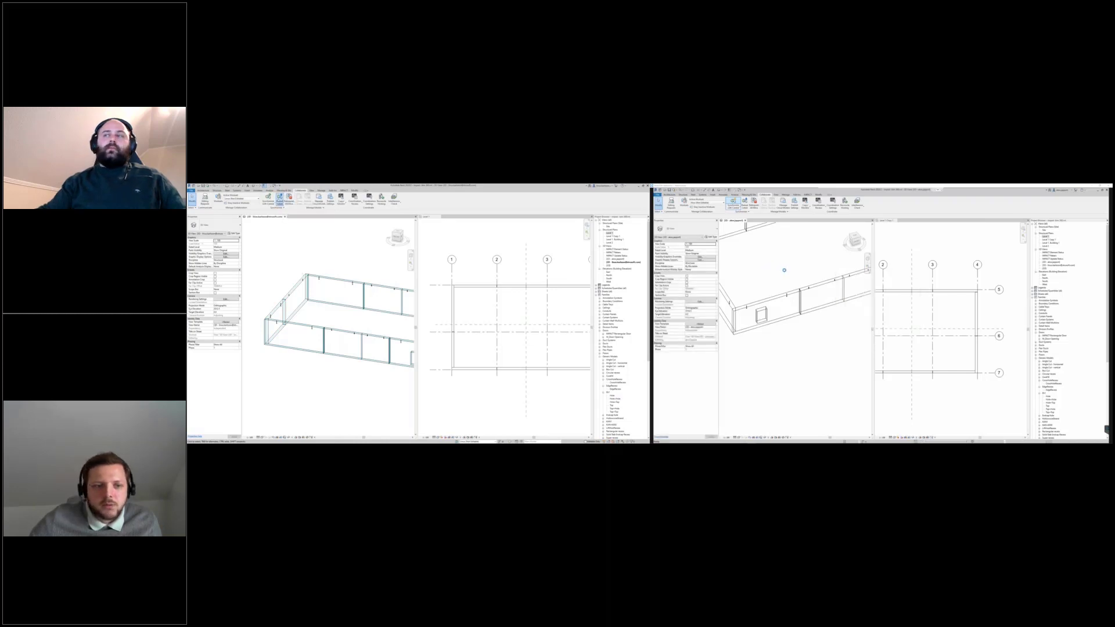
{"action": "scroll", "coordinate": [785, 284], "scroll_direction": "down", "scroll_amount": 2}
{"action": "middle_click_drag", "start_coordinate": [811, 302], "coordinate": [804, 326]}
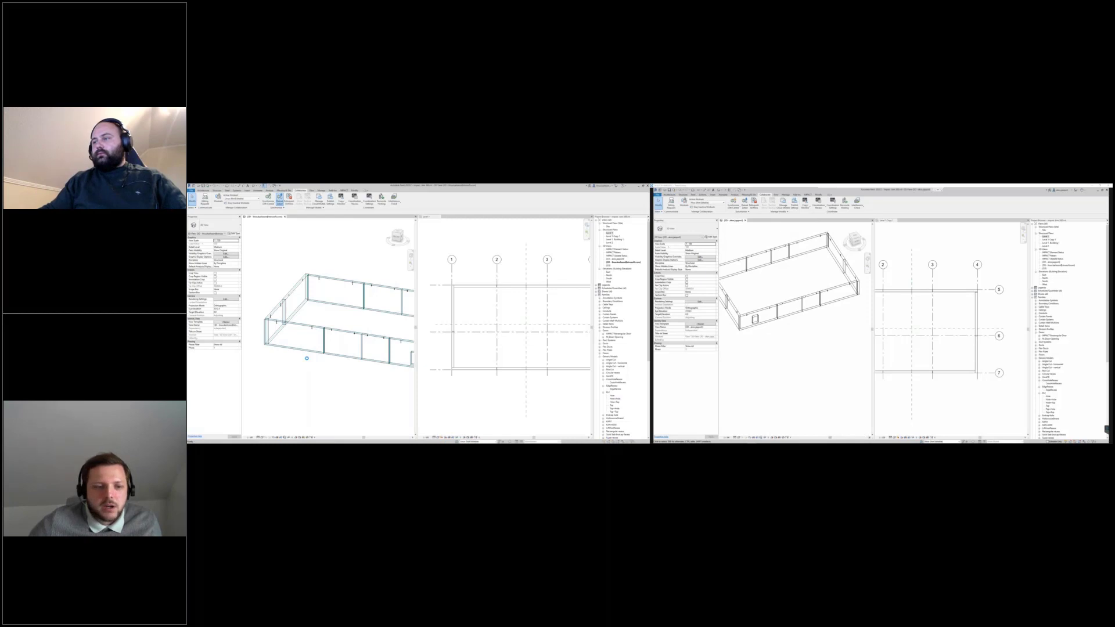
Switch the second session to IMPACT Project Manager and dismiss the notification in the first session's Revit
{"action": "key", "text": "super"}
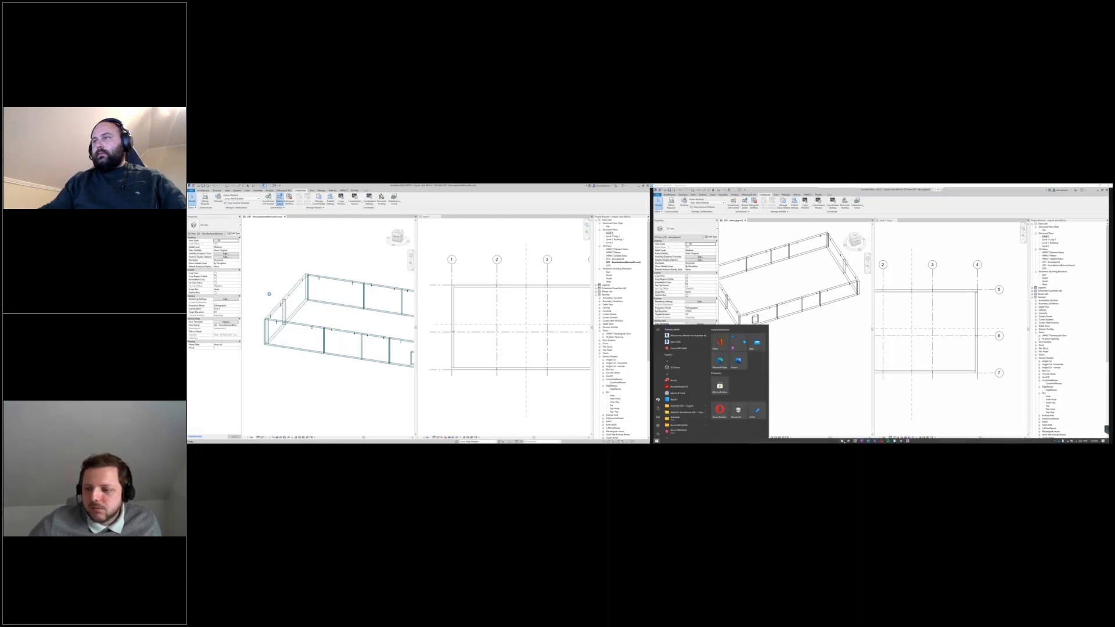
{"action": "left_click", "coordinate": [843, 442]}
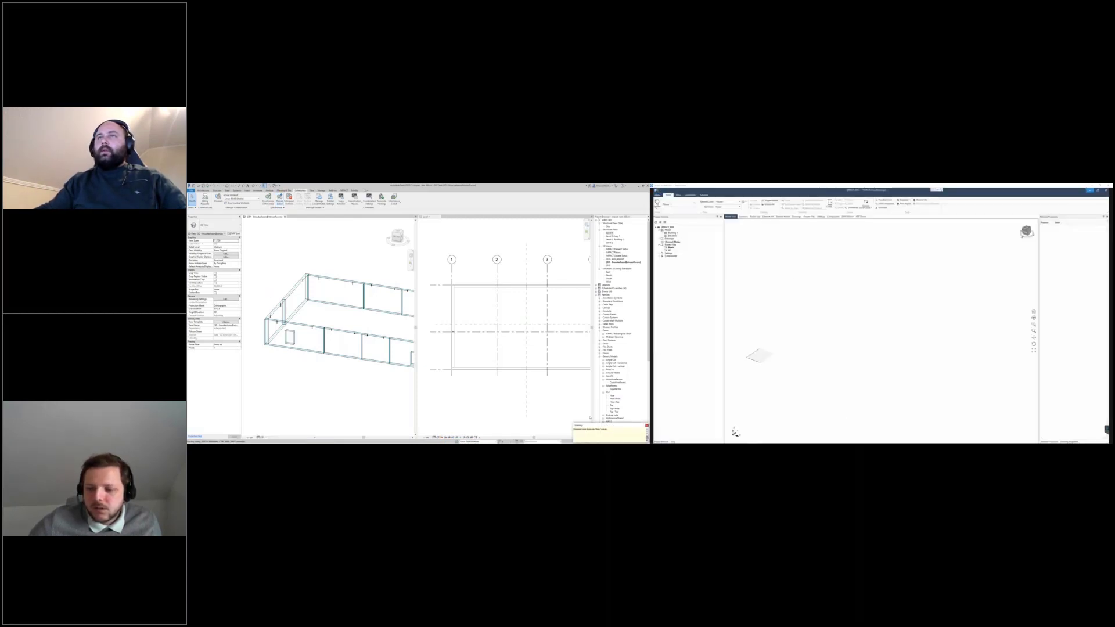
{"action": "left_click", "coordinate": [646, 425]}
Process the first session's front wall element with its new window in IMPACT while viewing the model in the second session's Project Manager
{"action": "scroll", "coordinate": [283, 326], "scroll_direction": "down", "scroll_amount": 1}
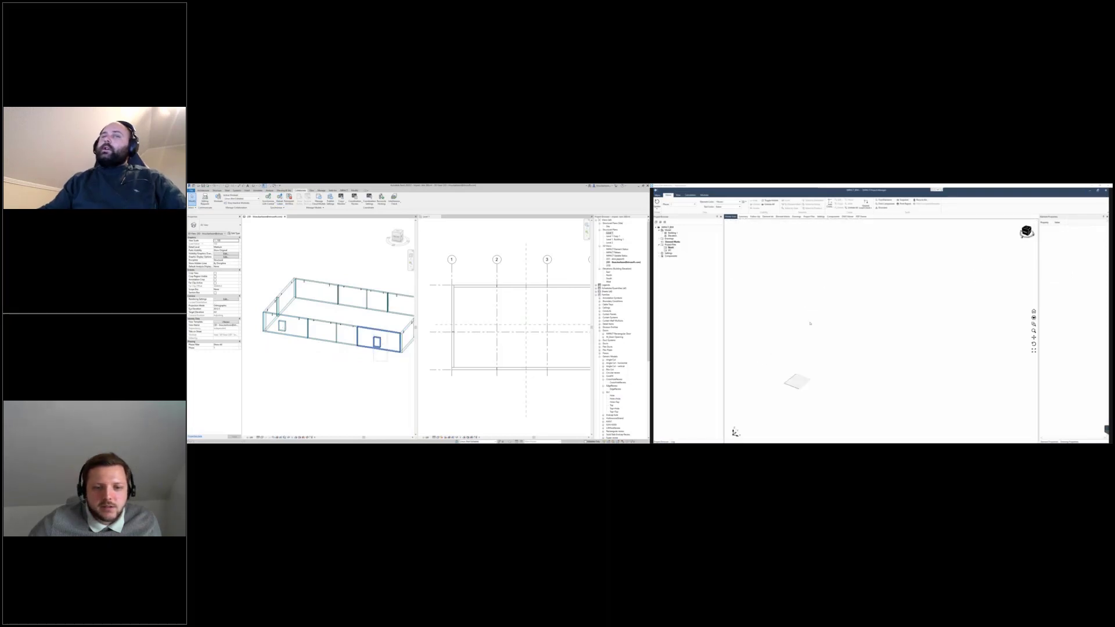
{"action": "left_click", "coordinate": [388, 330]}
{"action": "left_click", "coordinate": [344, 190]}
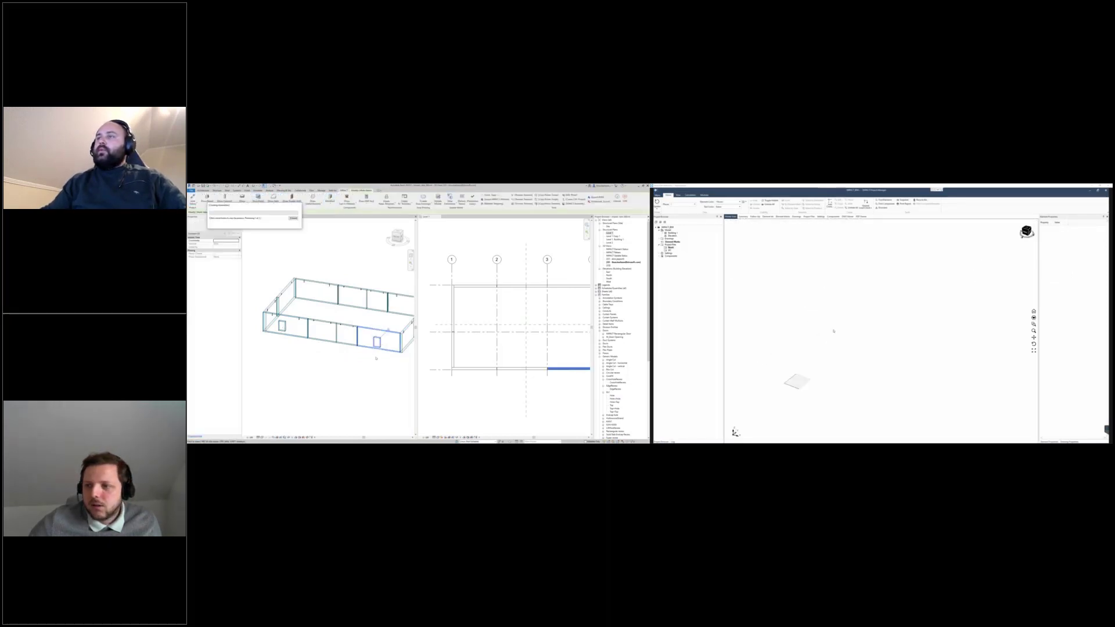
{"action": "middle_click_drag", "start_coordinate": [833, 330], "coordinate": [829, 321]}
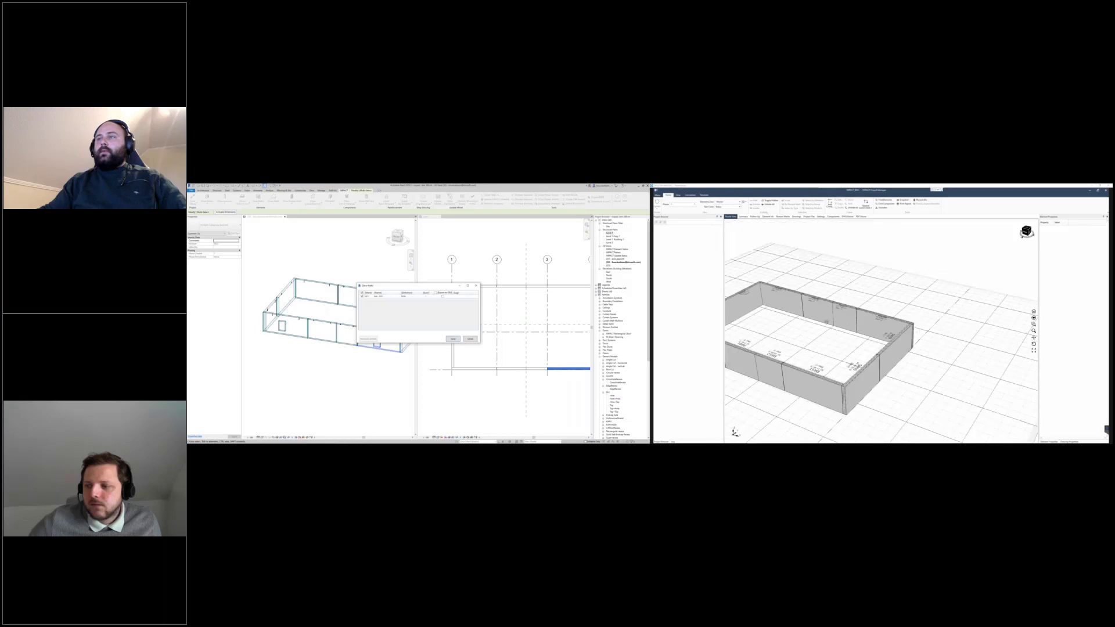
{"action": "middle_click_drag", "start_coordinate": [827, 323], "coordinate": [851, 303]}
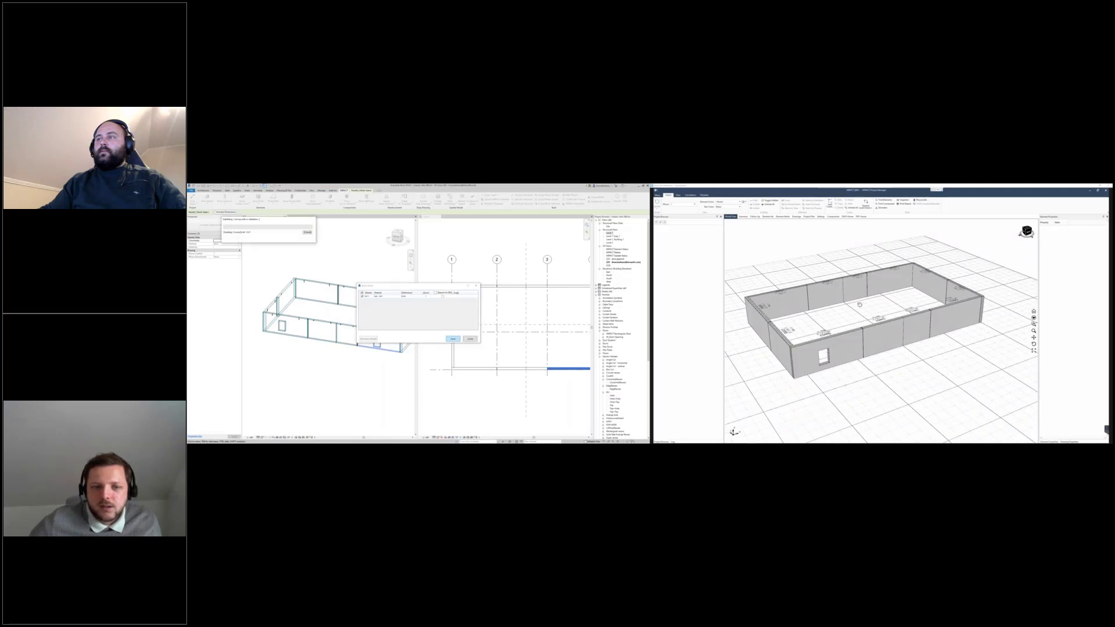
{"action": "middle_click_drag", "start_coordinate": [859, 304], "coordinate": [850, 305]}
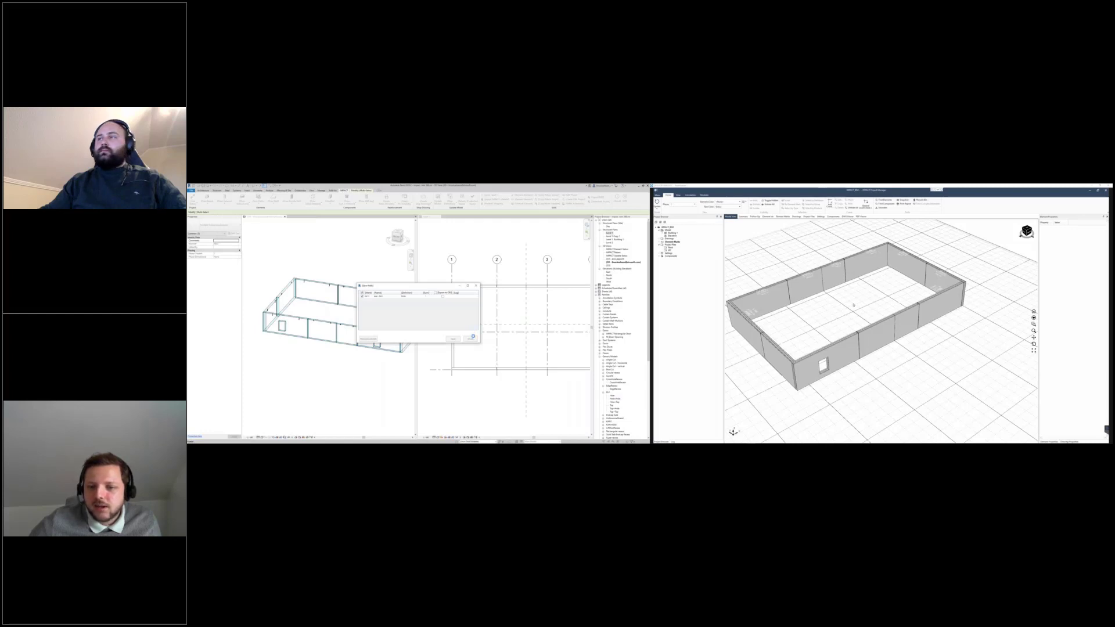
{"action": "left_click", "coordinate": [471, 338]}
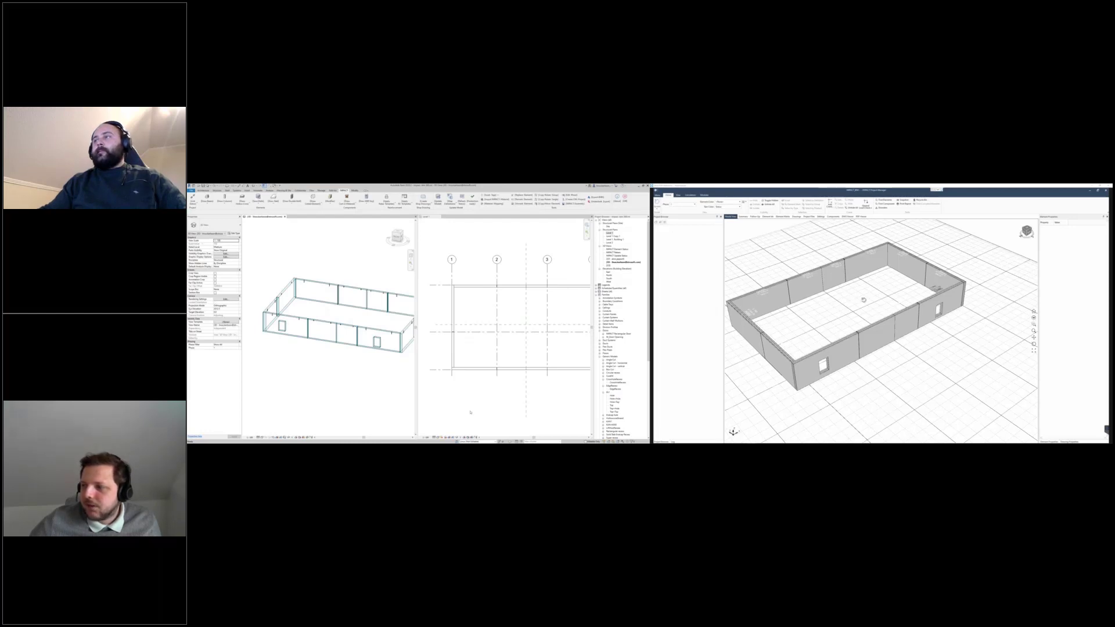
Examine the walls and both front windows in the second session's Project Manager and the first session's 3D view
{"action": "middle_click_drag", "start_coordinate": [863, 300], "coordinate": [843, 295]}
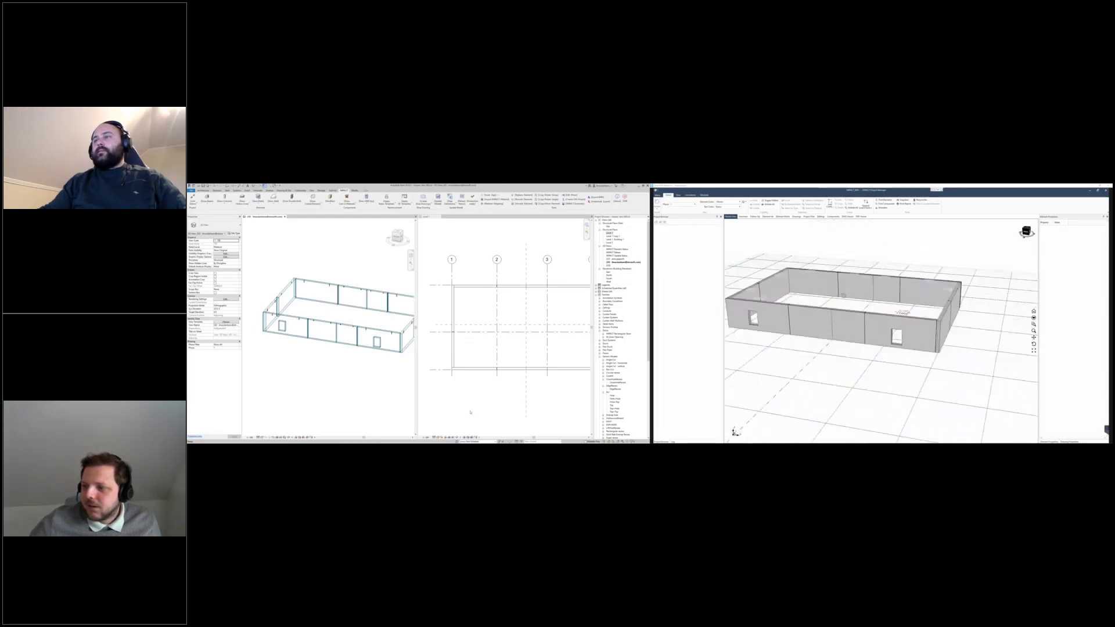
{"action": "left_click_drag", "start_coordinate": [842, 295], "coordinate": [823, 297]}
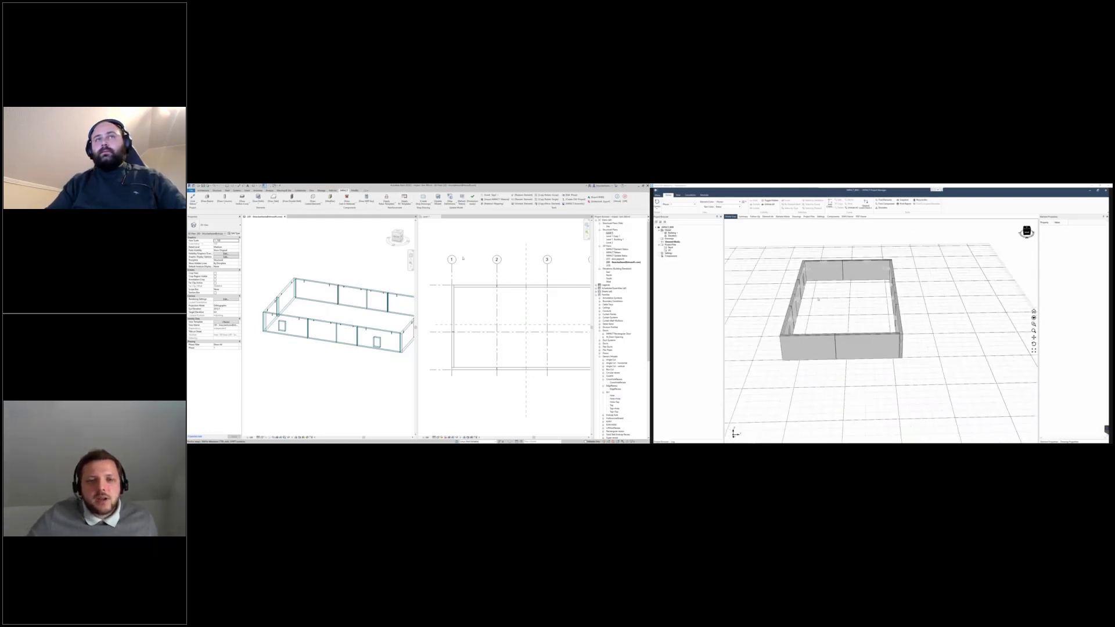
{"action": "middle_click_drag", "start_coordinate": [317, 270], "coordinate": [376, 286], "text": "shift"}
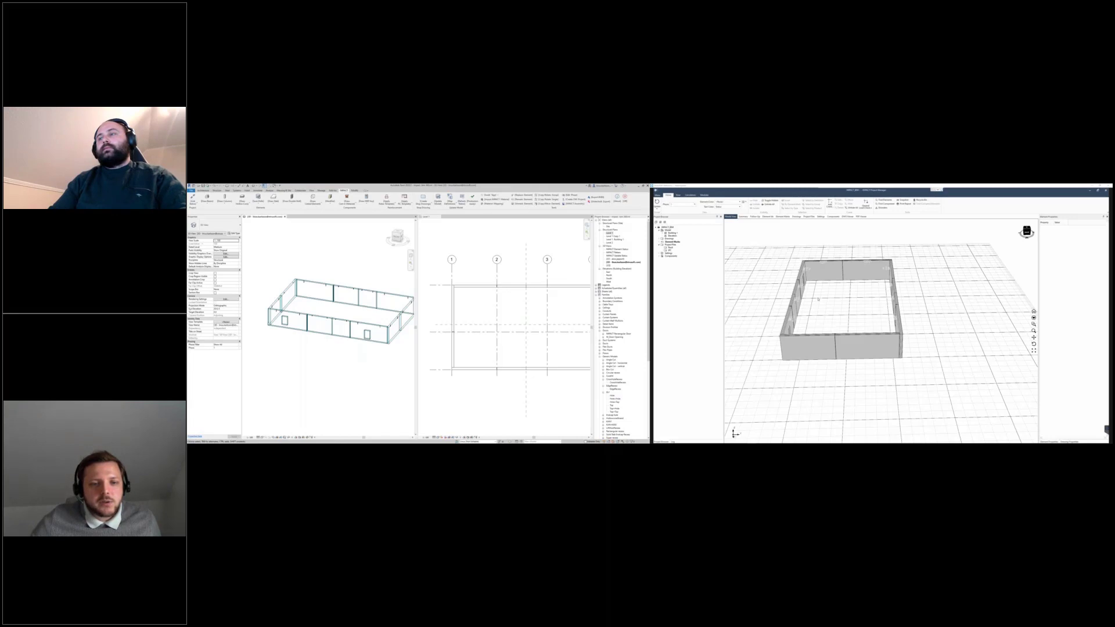
{"action": "scroll", "coordinate": [280, 319], "scroll_direction": "down", "scroll_amount": 1}
{"action": "scroll", "coordinate": [329, 315], "scroll_direction": "up", "scroll_amount": 1}
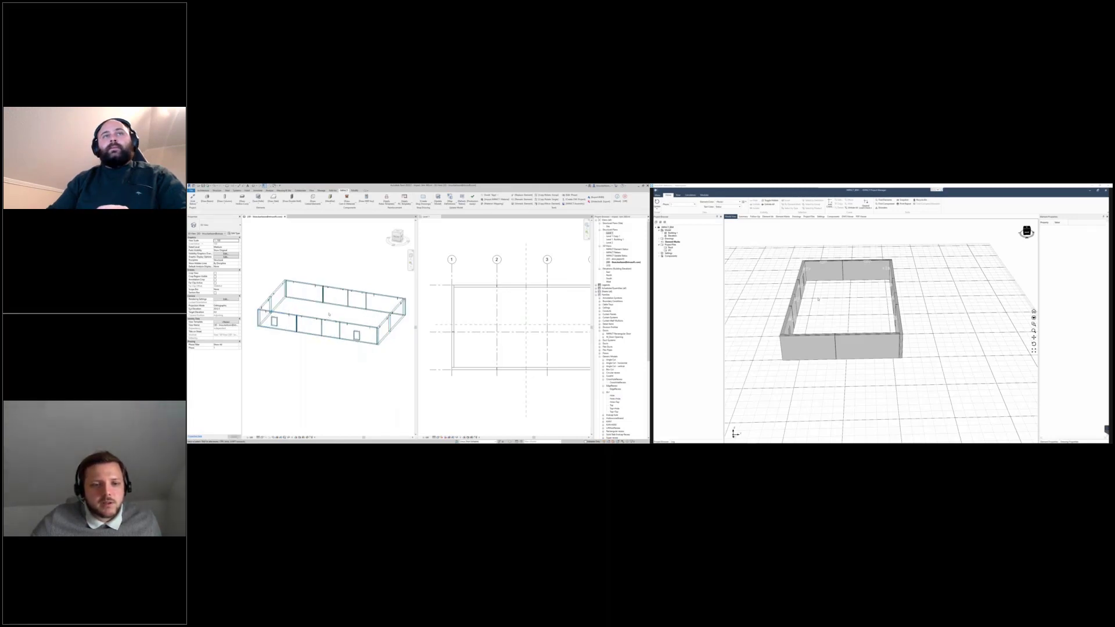